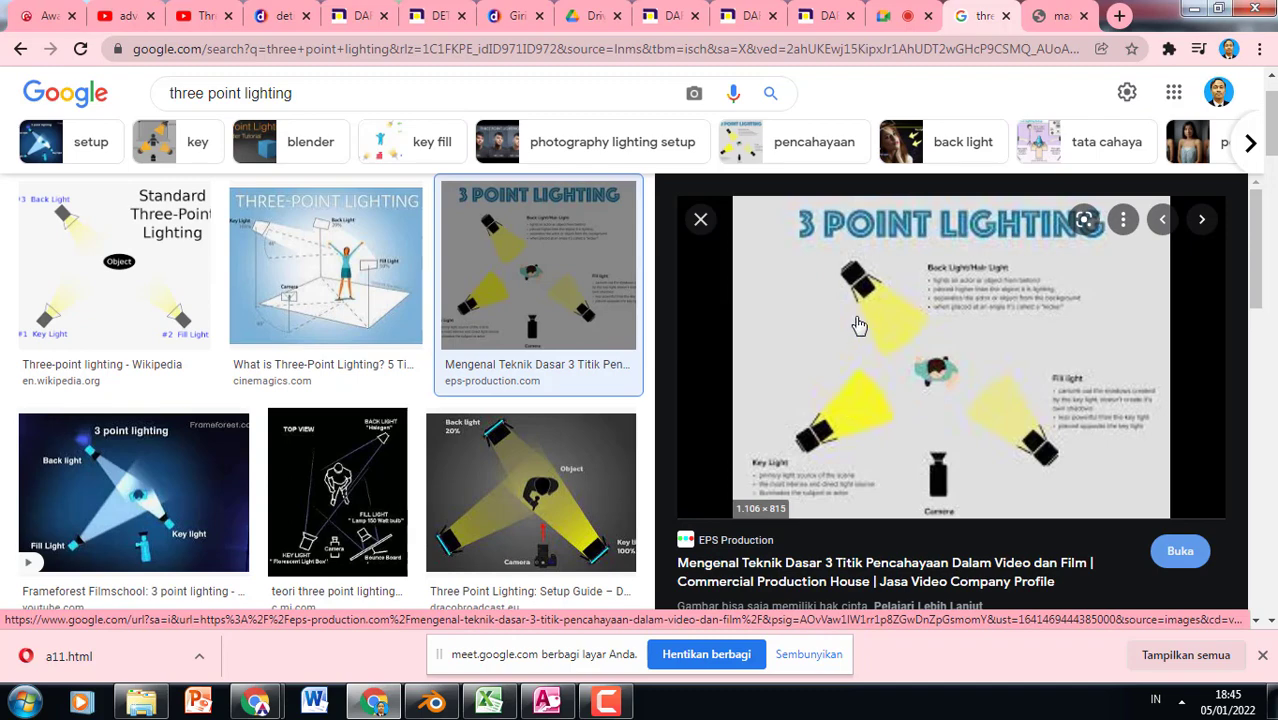
Preview the focus cinema diagram of the basic three-point lighting setup from the image results.
scroll(650, 385, "down", 5)
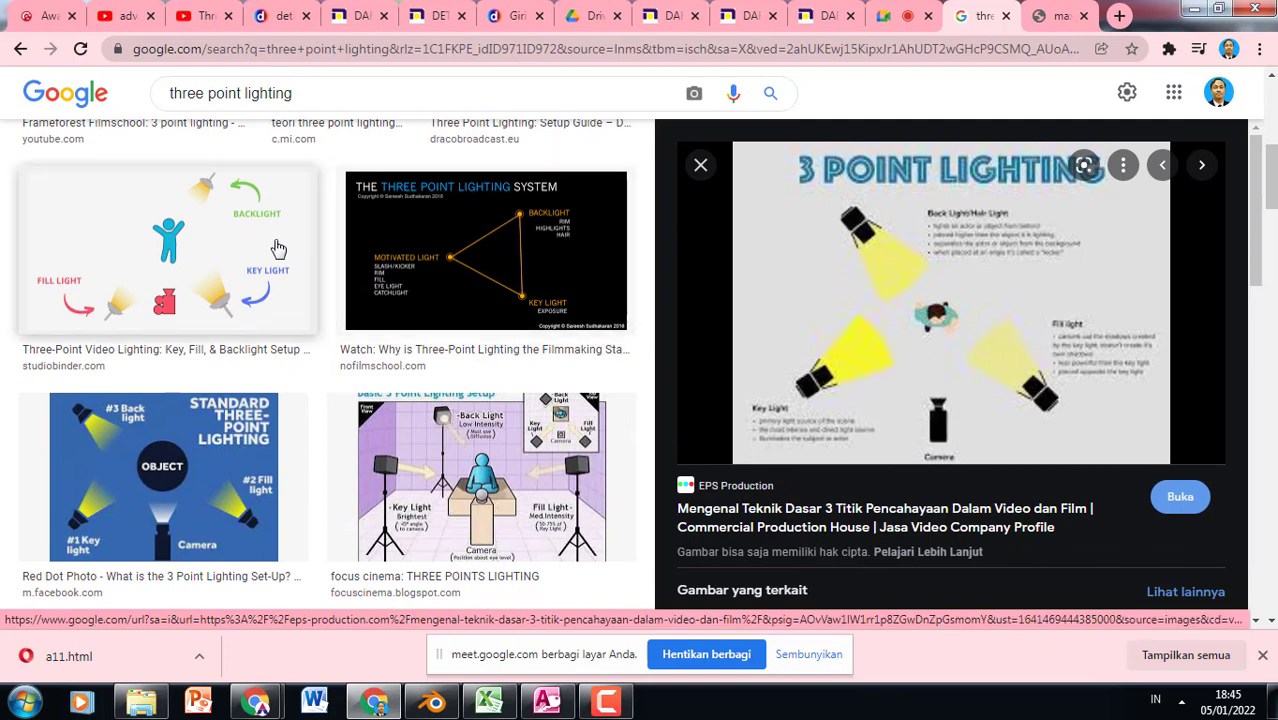
left_click(470, 465)
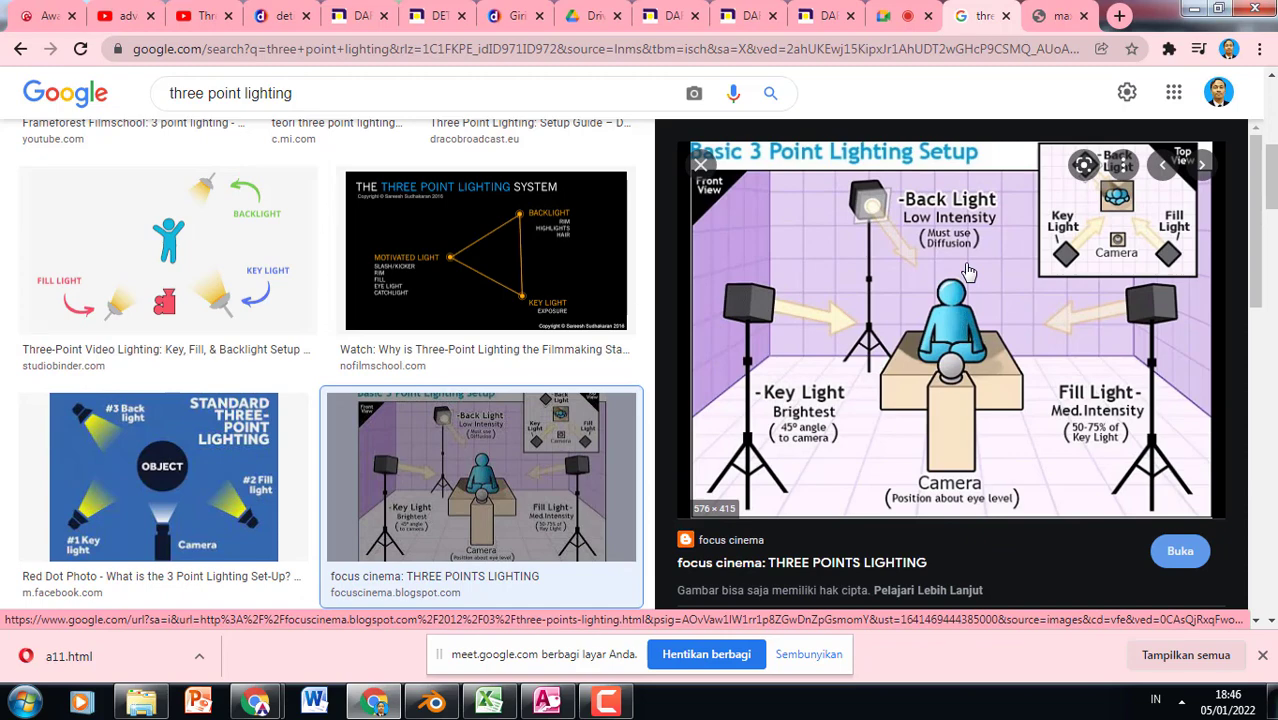
scroll(528, 340, "down", 5)
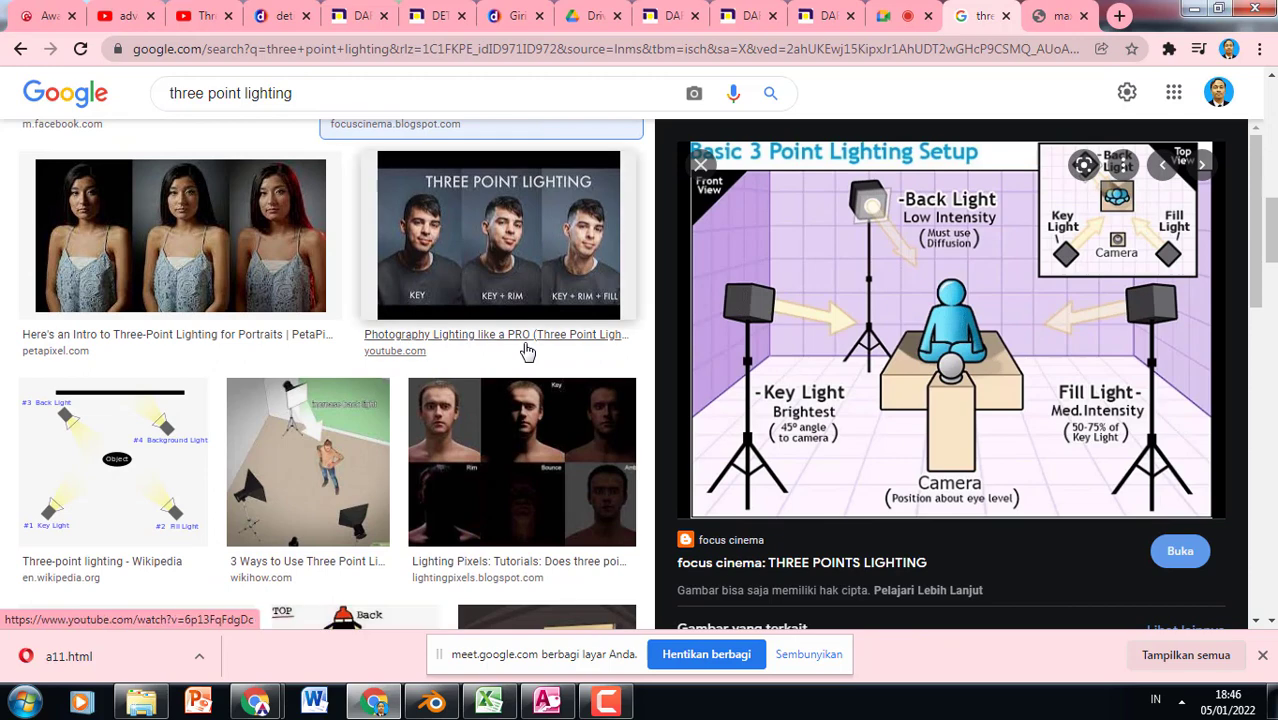
Search for images of "three point lighting studio".
left_click(396, 95)
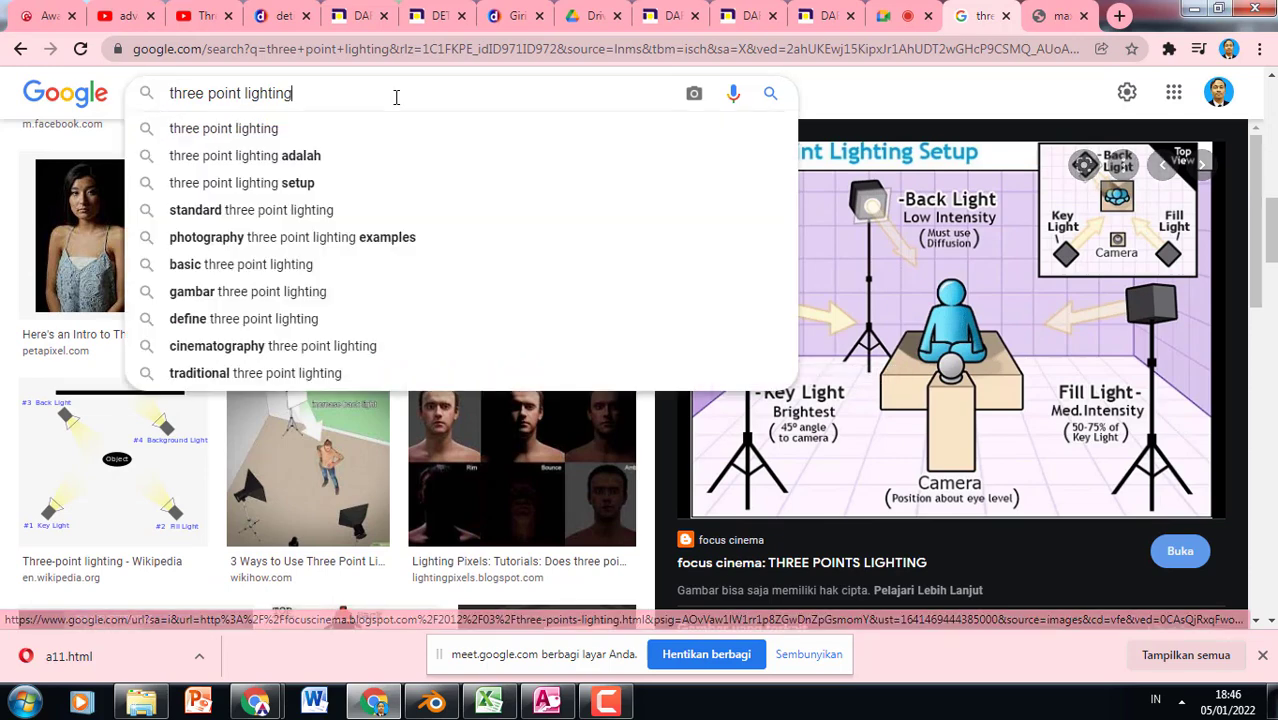
type("studio")
key("Return")
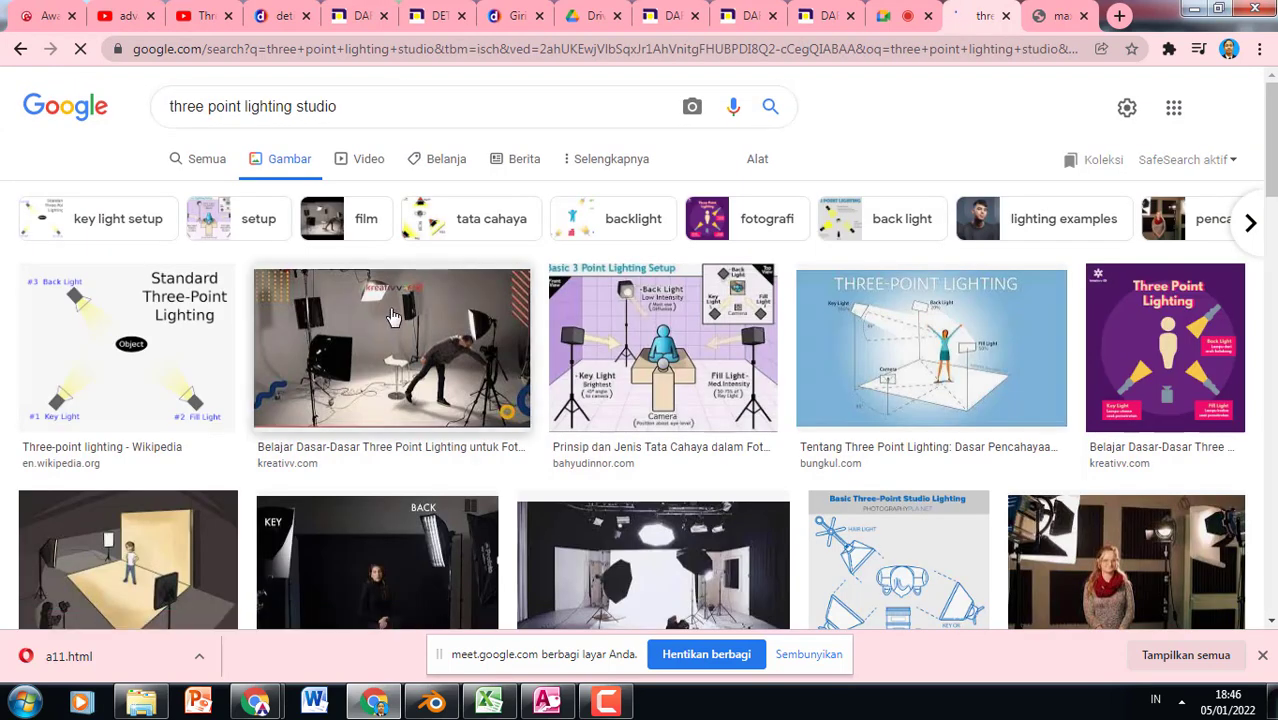
Preview the Kreativv studio photo, several related studio lighting photos and the Bungkul three-point lighting diagram.
left_click(393, 318)
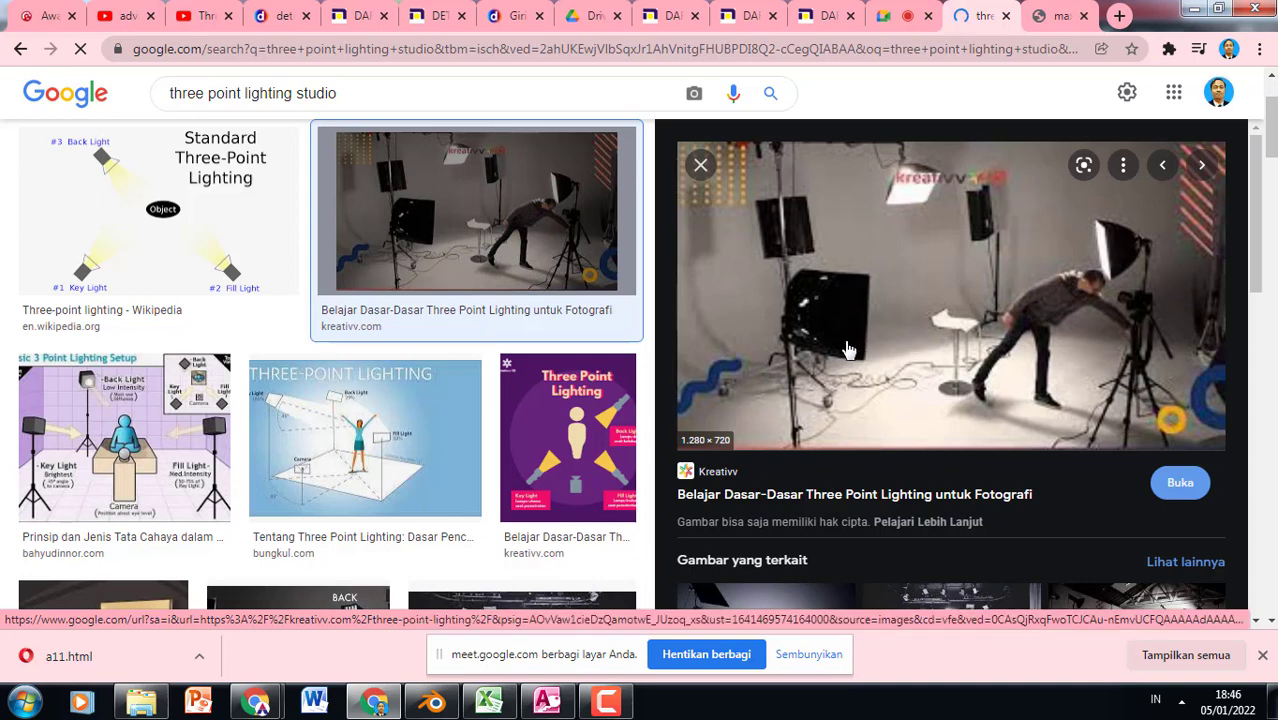
scroll(847, 350, "down", 1)
left_click(904, 545)
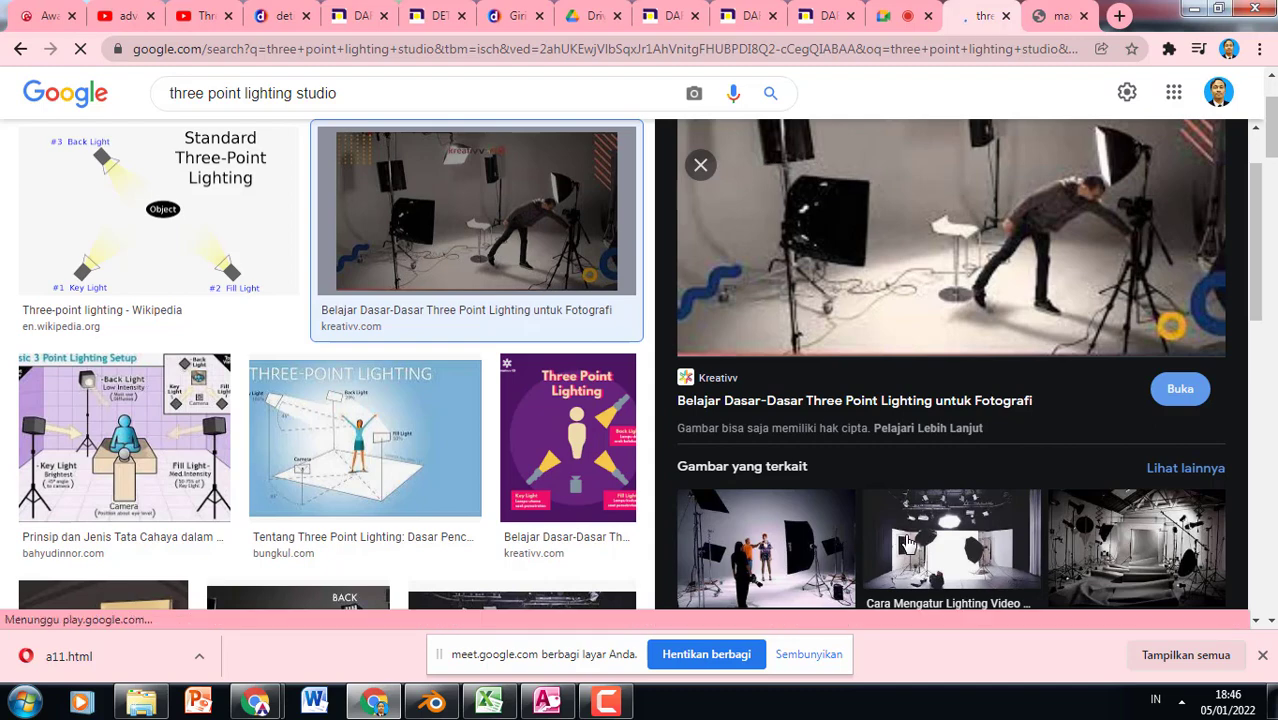
scroll(905, 428, "down", 2)
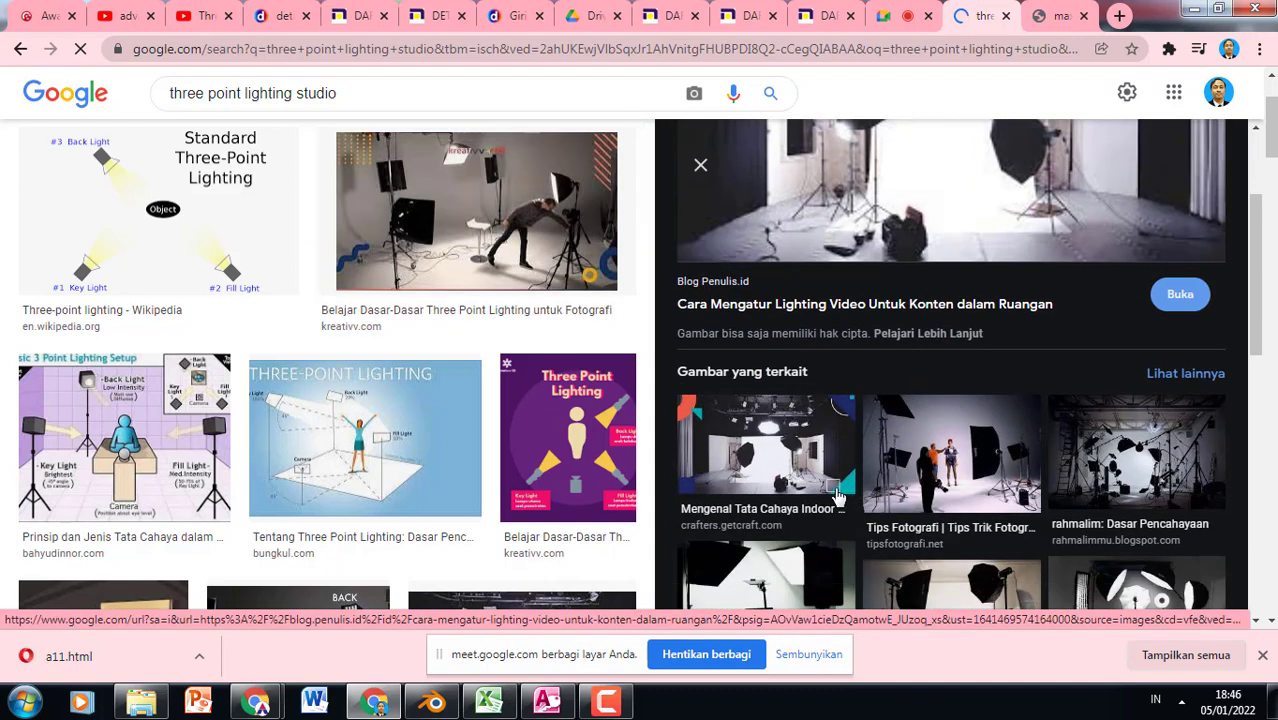
left_click(957, 452)
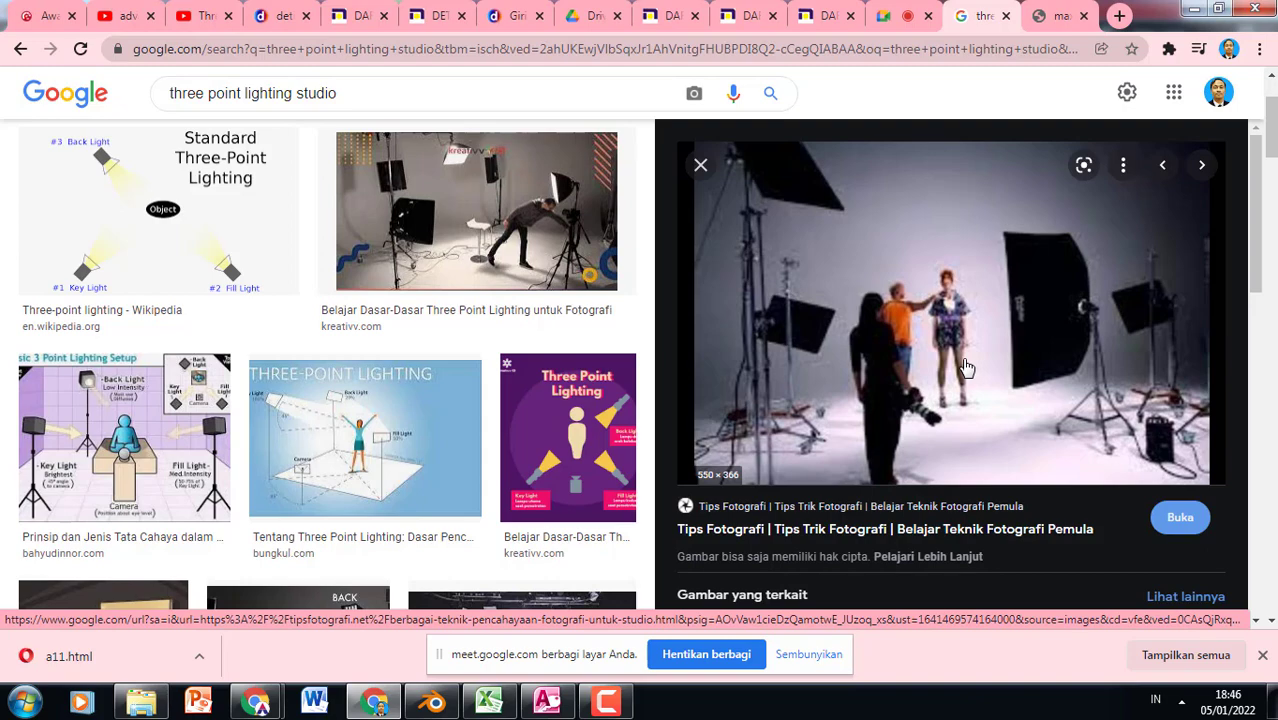
scroll(960, 390, "down", 4)
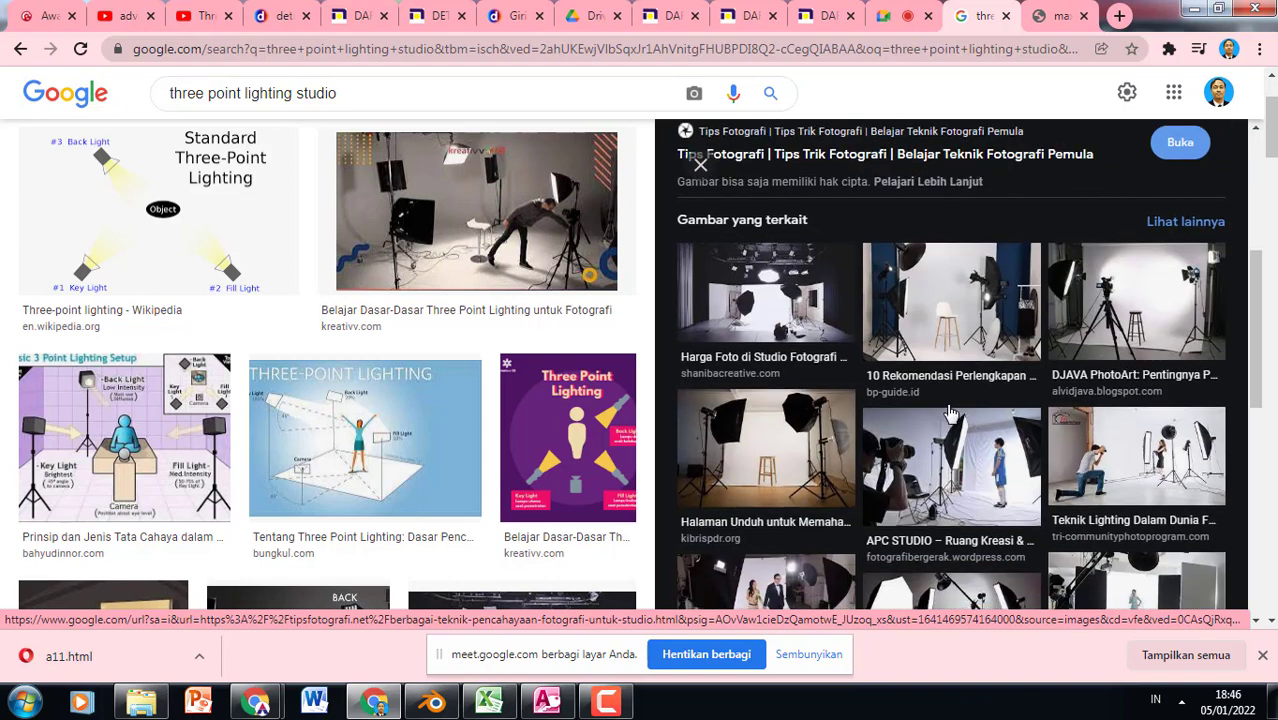
left_click(766, 452)
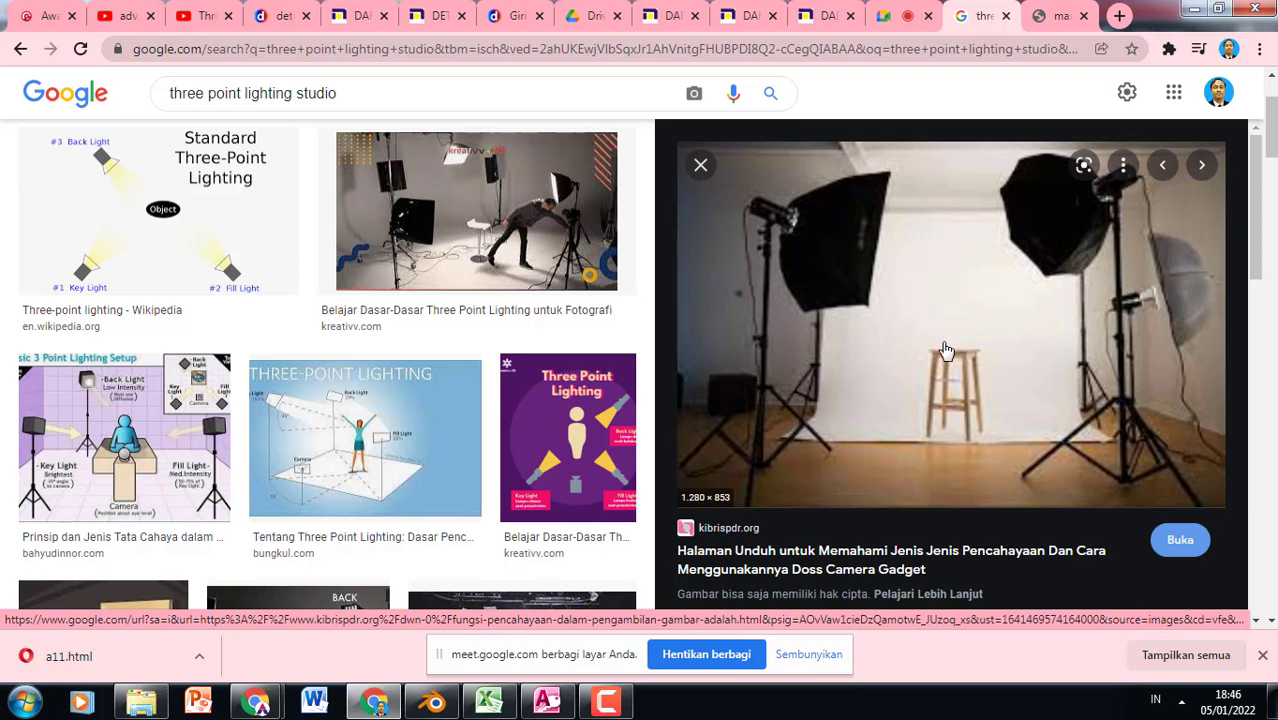
left_click(340, 437)
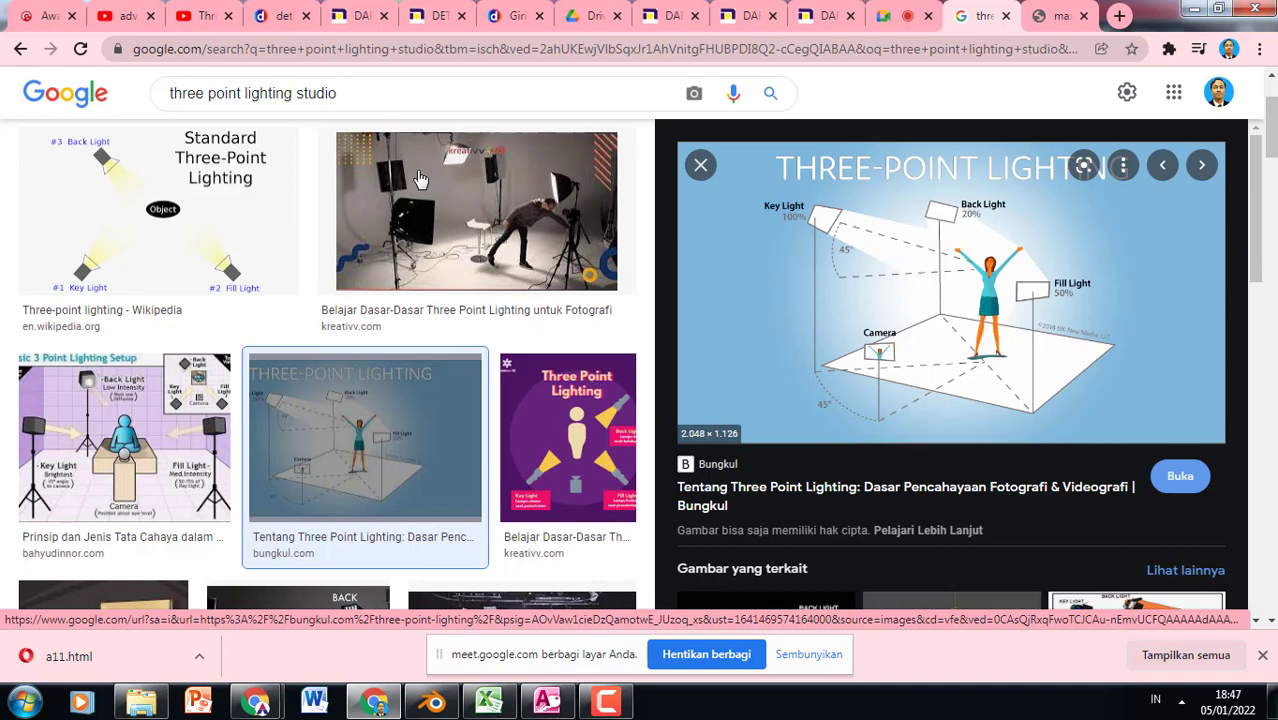
Change the image search query to "three point lighting 3d" and run it.
left_click_drag(358, 97, 300, 97)
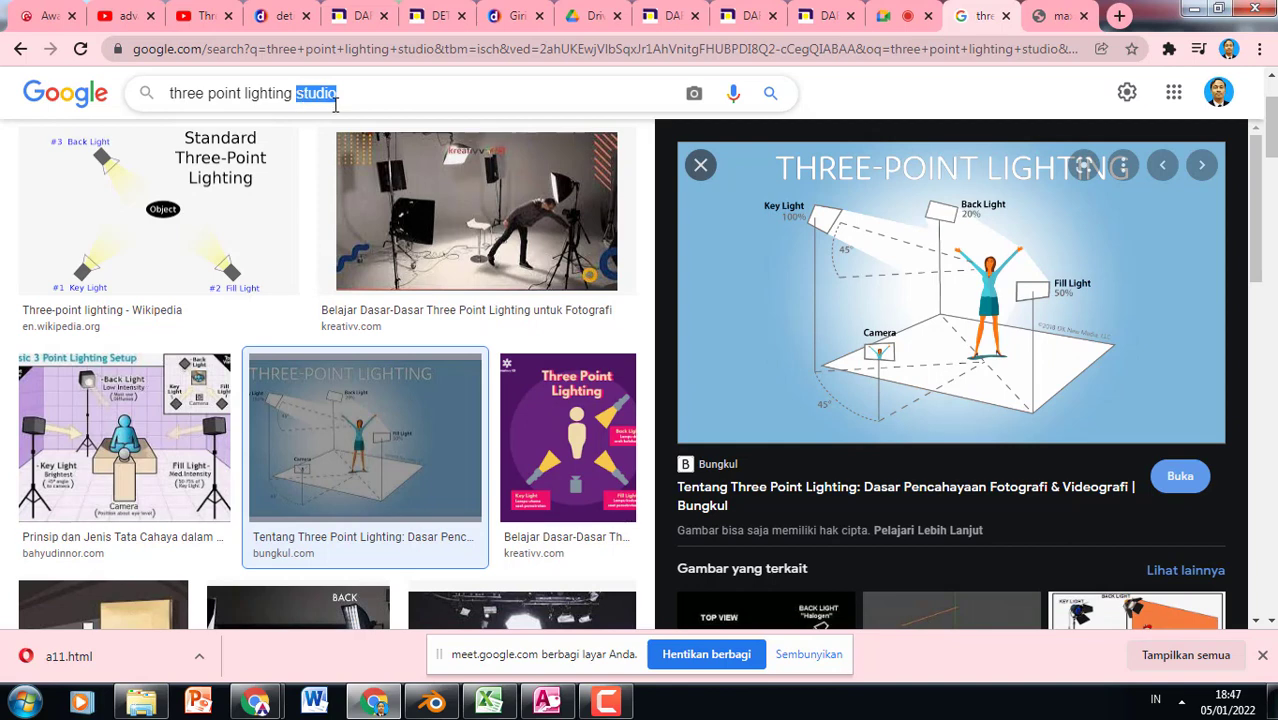
type("3d")
key("Return")
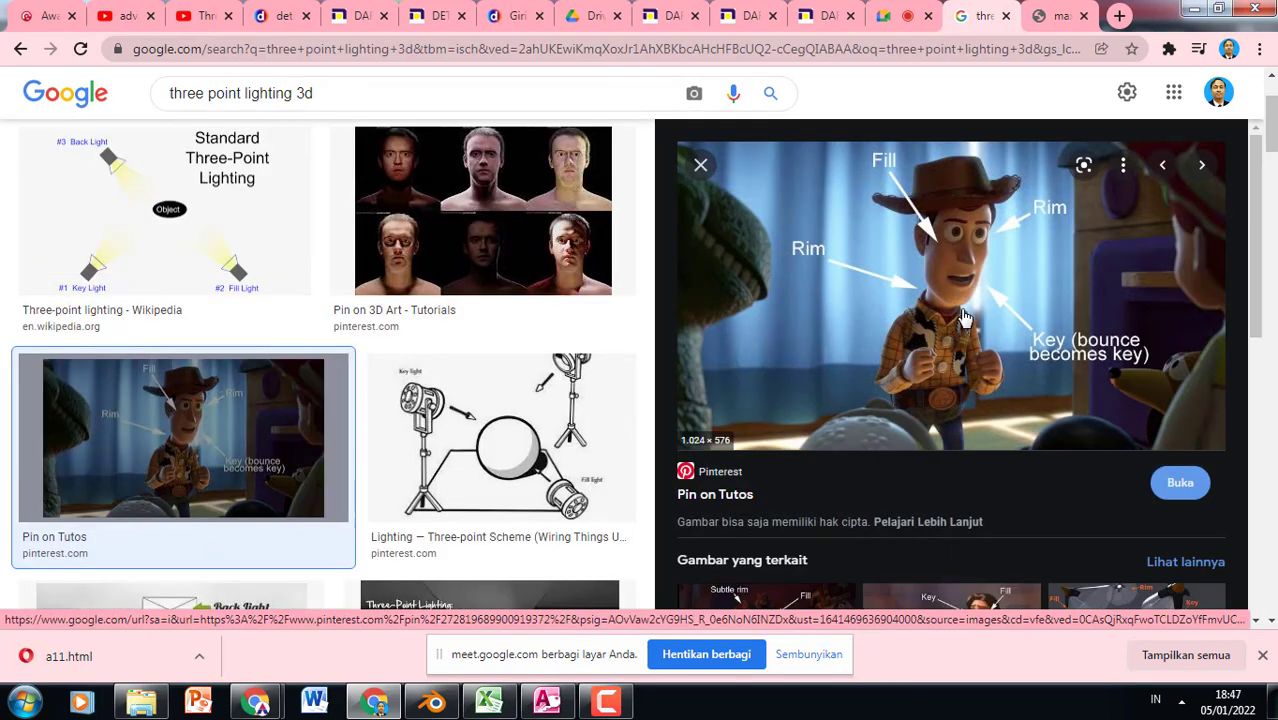
Open the full-size "Pin on Tutos" cowboy lighting image in a new tab, view it, and dismiss the Windows color scheme prompt.
scroll(964, 313, "down", 2)
scroll(964, 313, "up", 2)
right_click(914, 302)
left_click(960, 498)
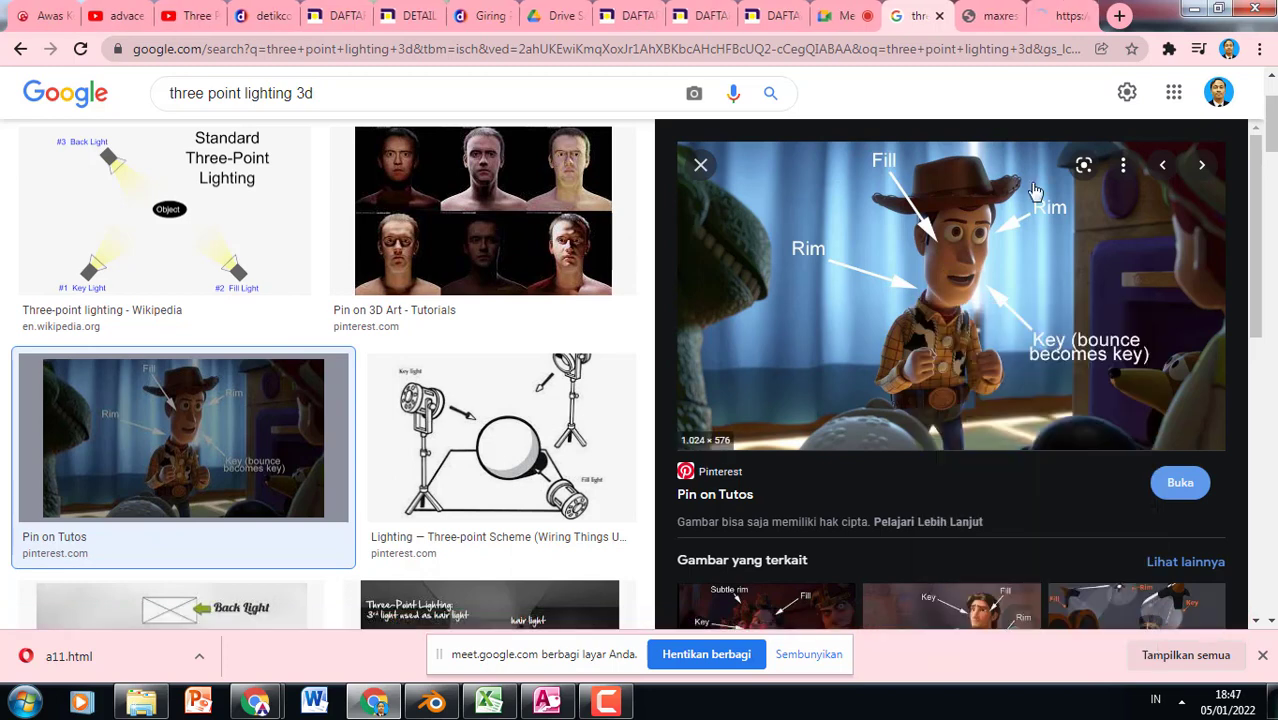
left_click(1058, 12)
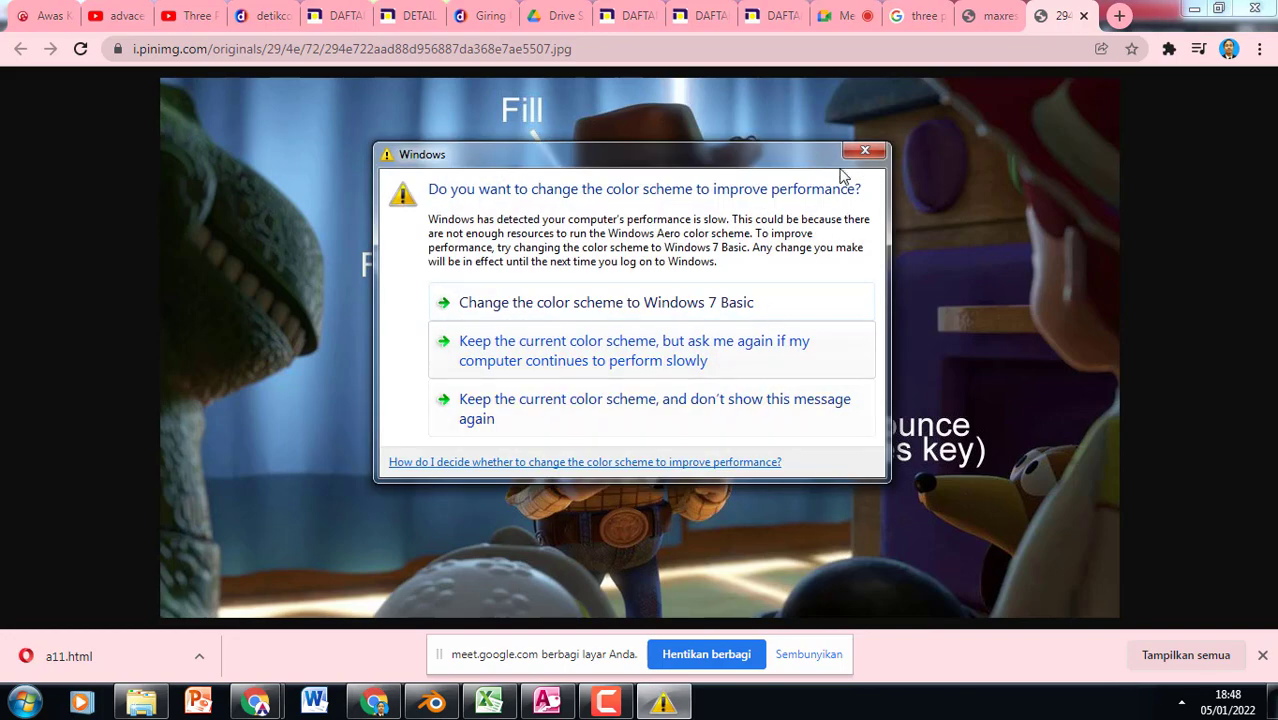
left_click(864, 151)
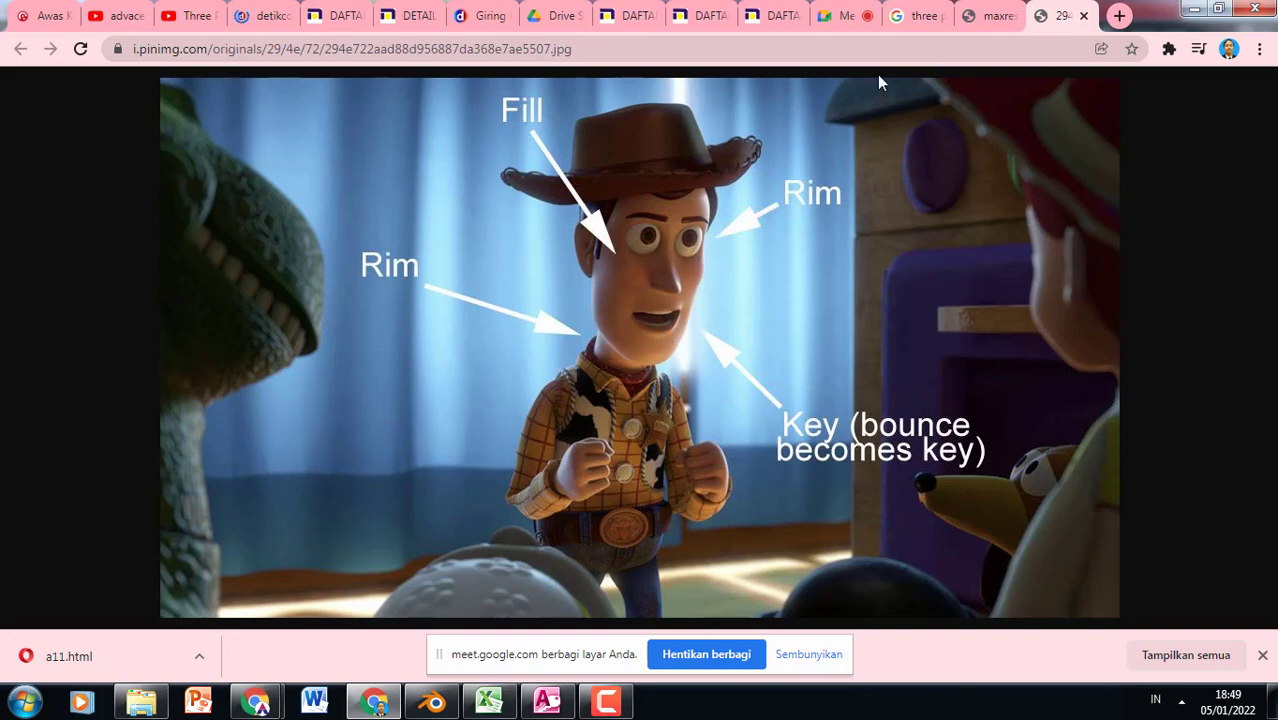
Return to the image results and open the related "Three point lighting, Learning photography" thumbnail in a new tab.
left_click(921, 17)
scroll(932, 400, "down", 3)
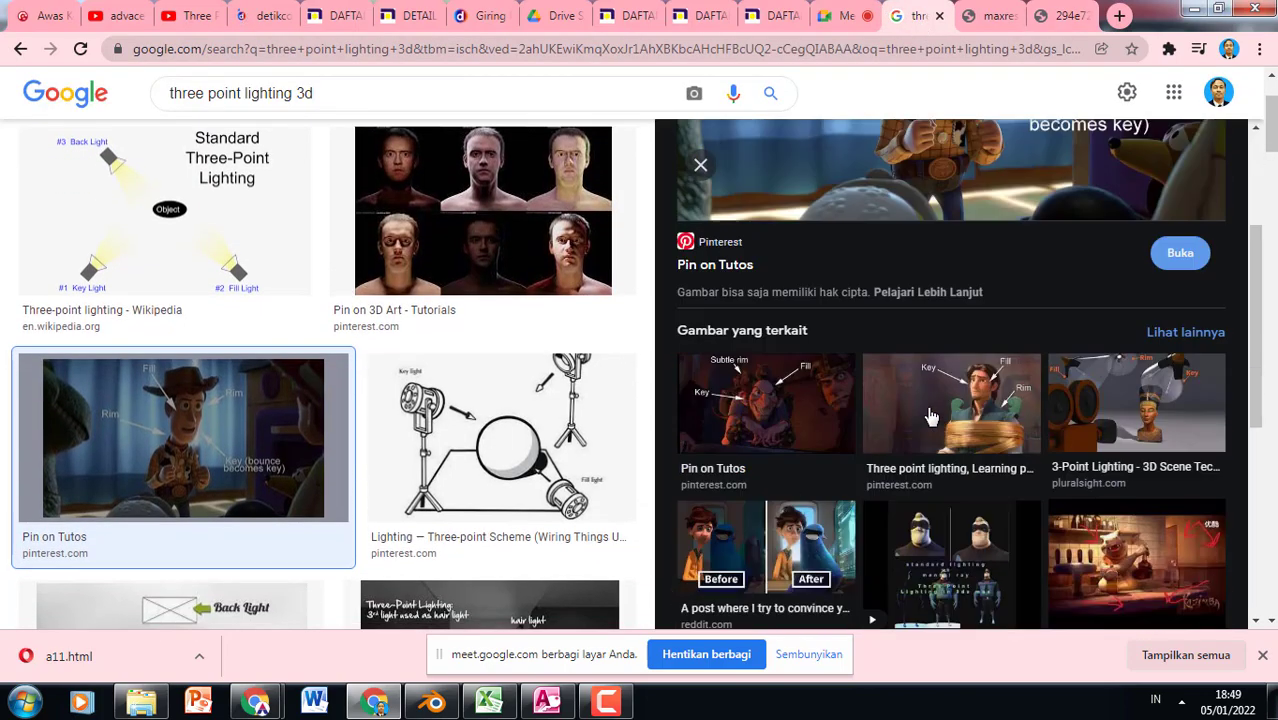
right_click(947, 323)
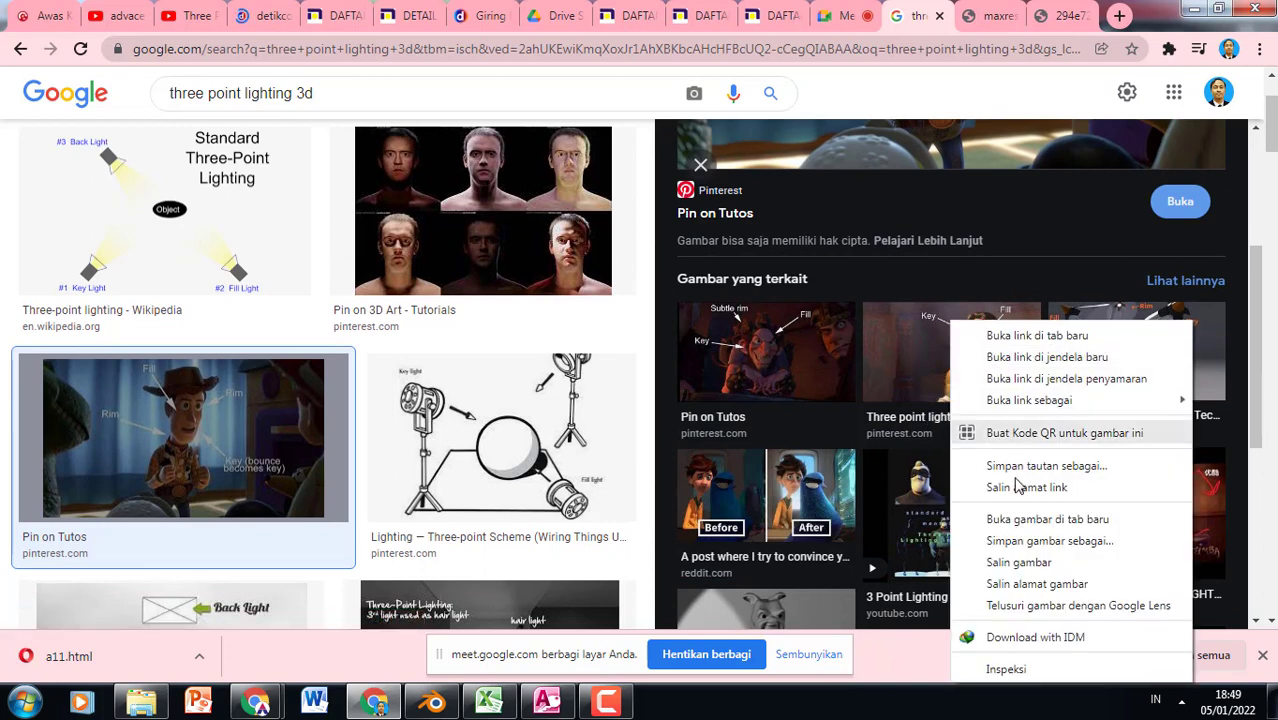
left_click(1022, 519)
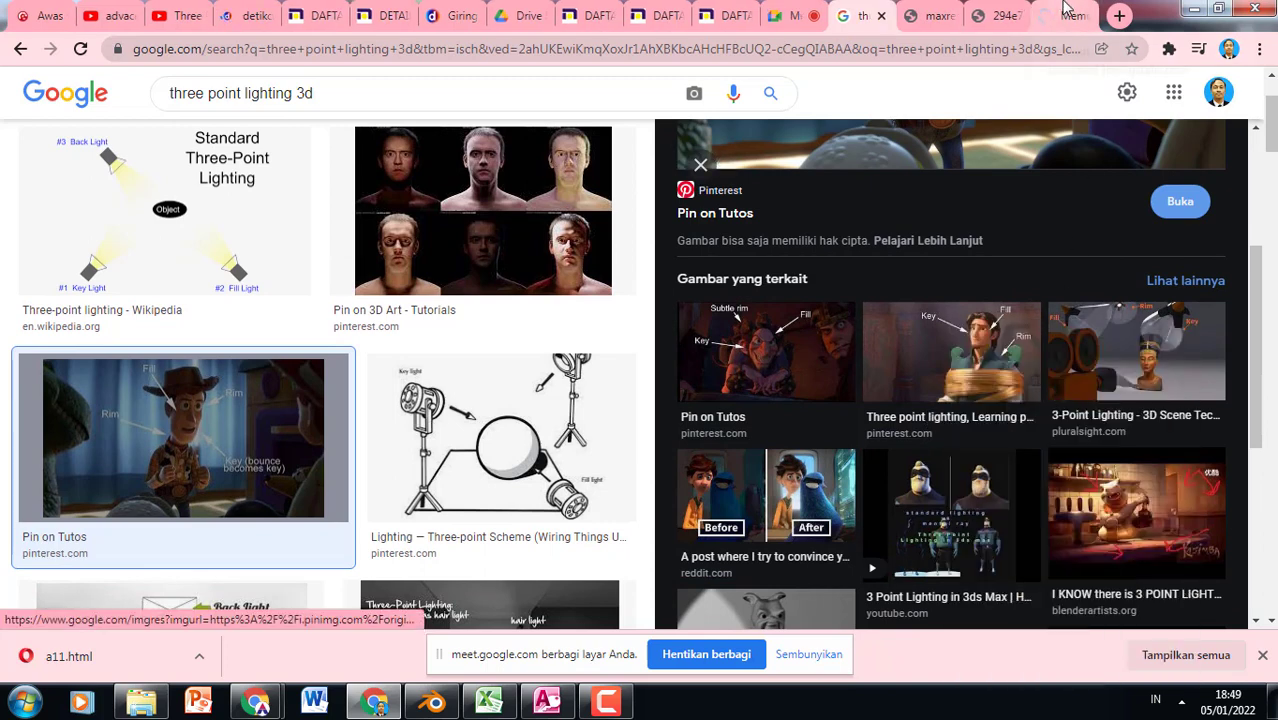
Preview the "Three point lighting, Learning photography, Light study" image, then open its full-size version in a new tab and view it.
left_click(908, 369)
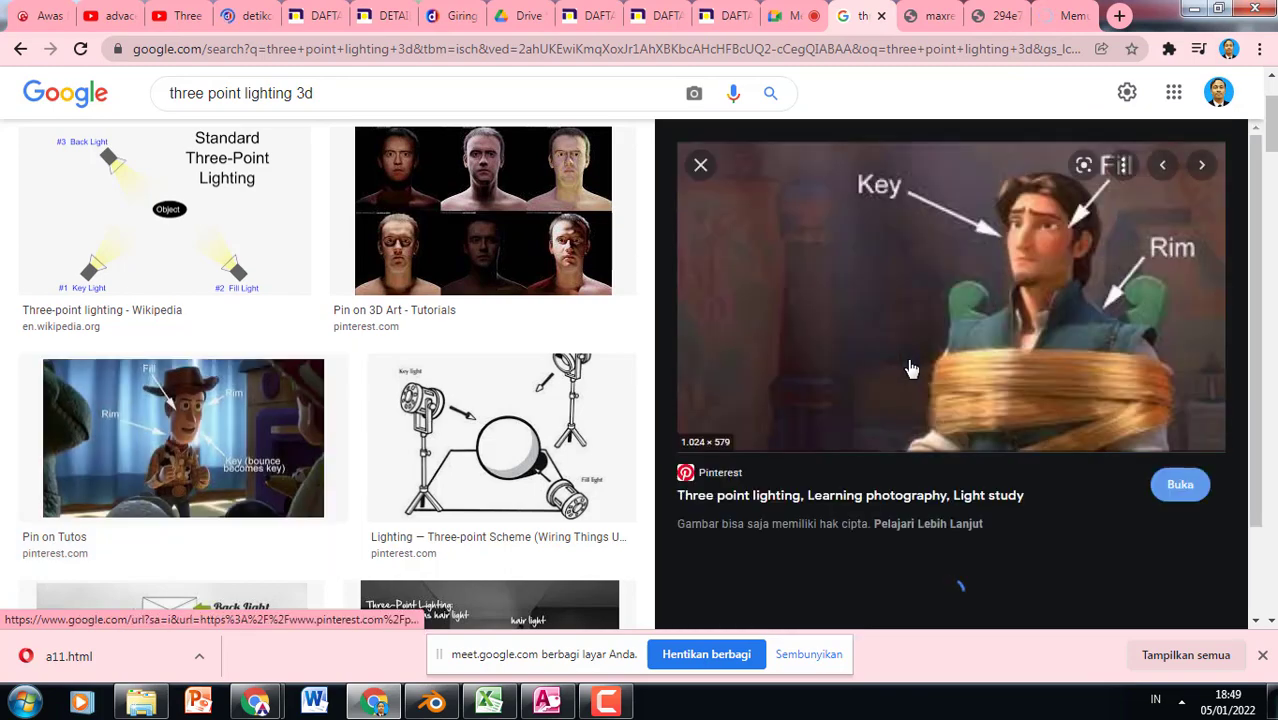
right_click(894, 254)
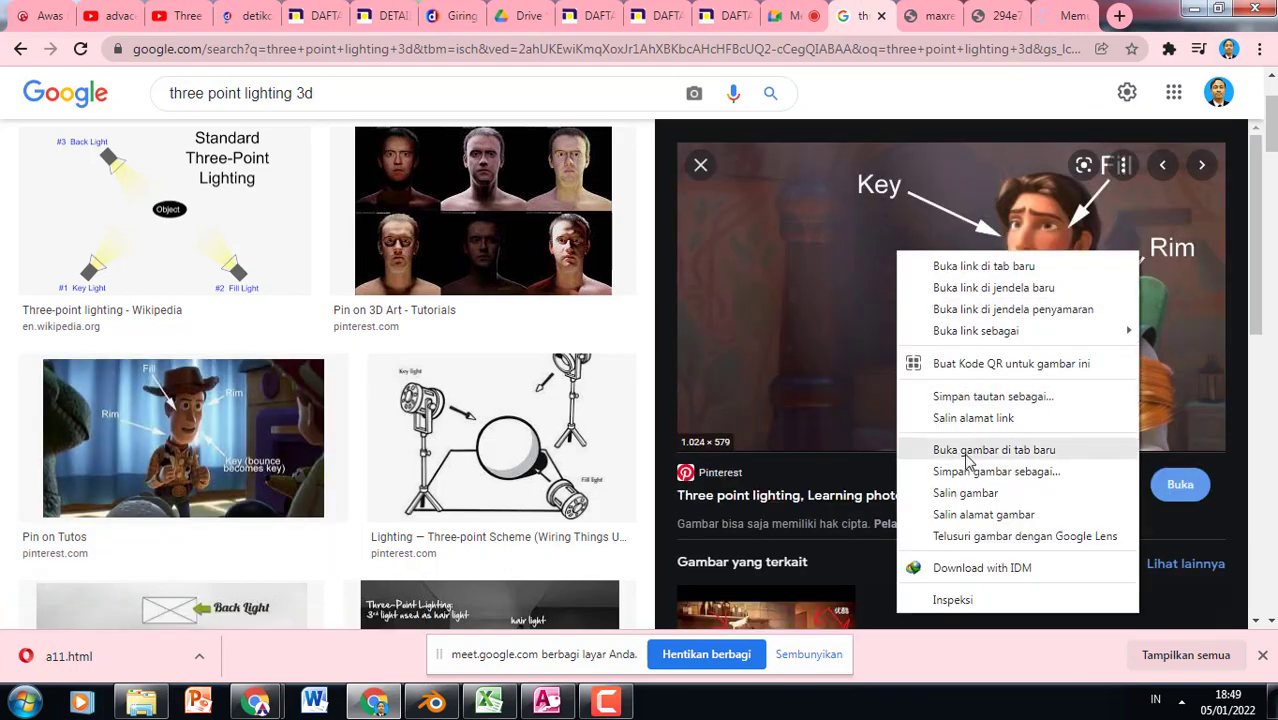
left_click(968, 449)
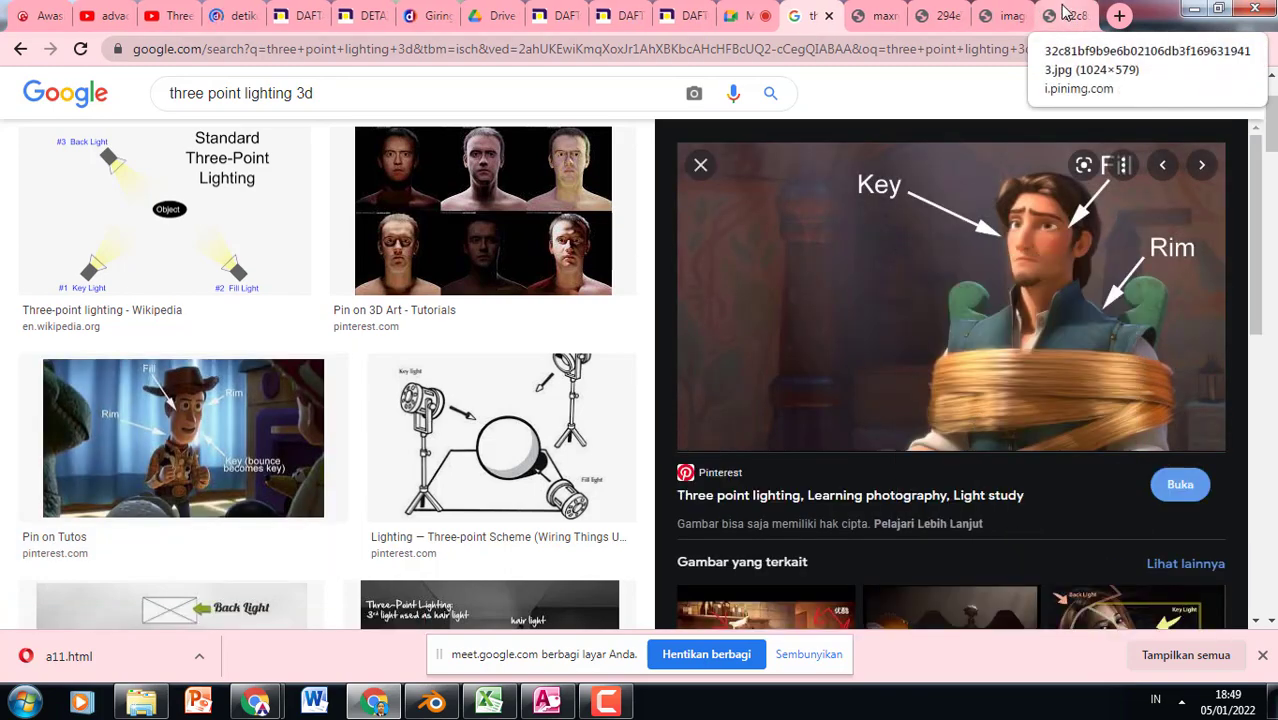
left_click(1065, 14)
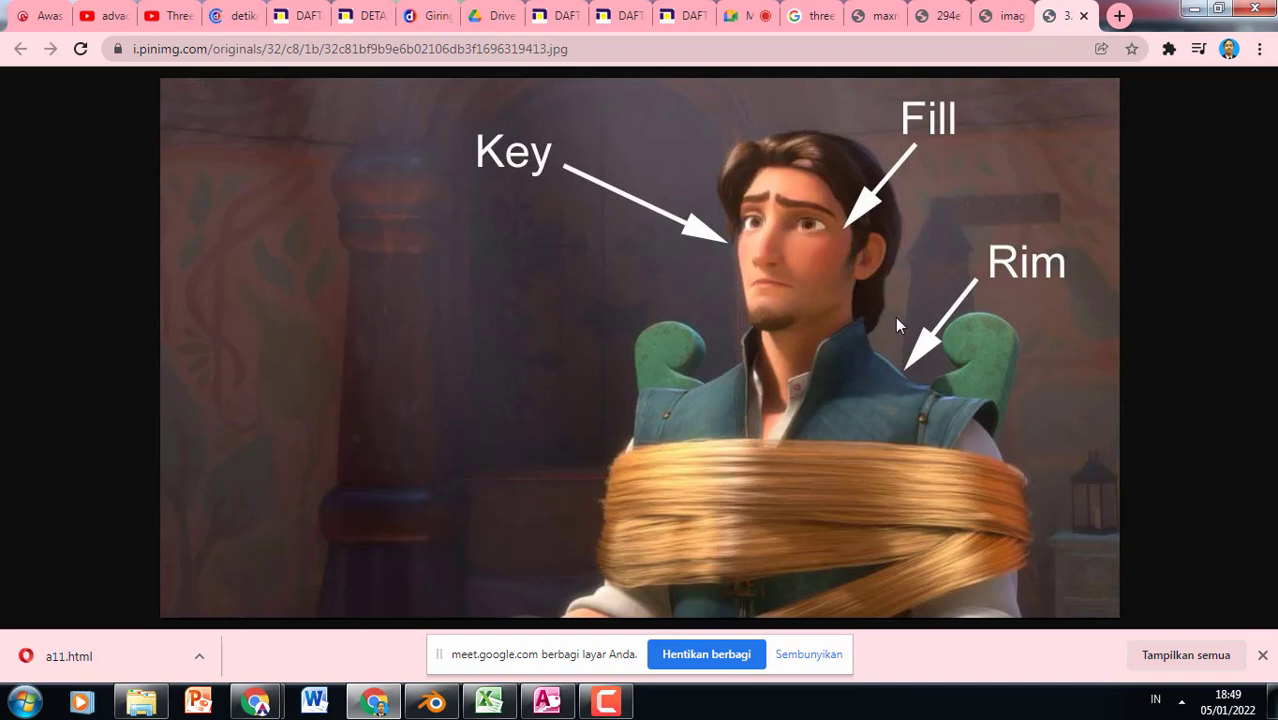
Hide the Google Meet screen-sharing notice and check the system volume level.
left_click(811, 655)
left_click(1183, 702)
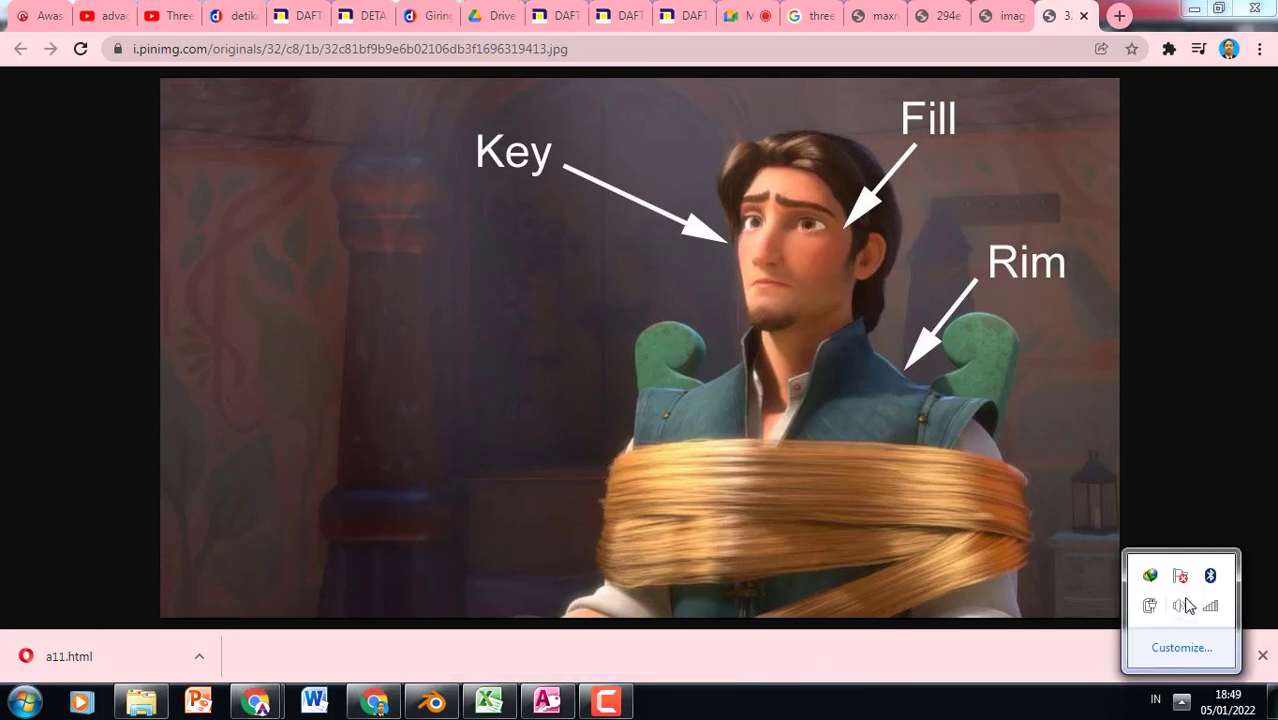
left_click(1180, 605)
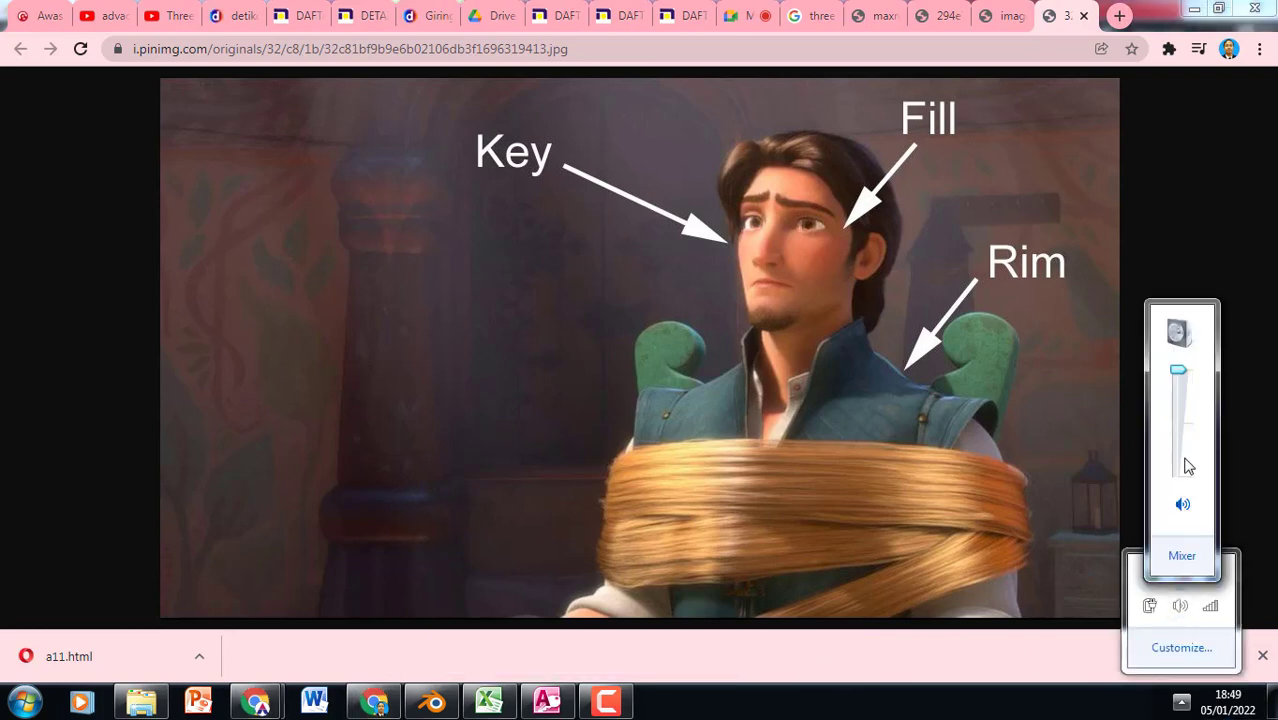
left_click(1043, 347)
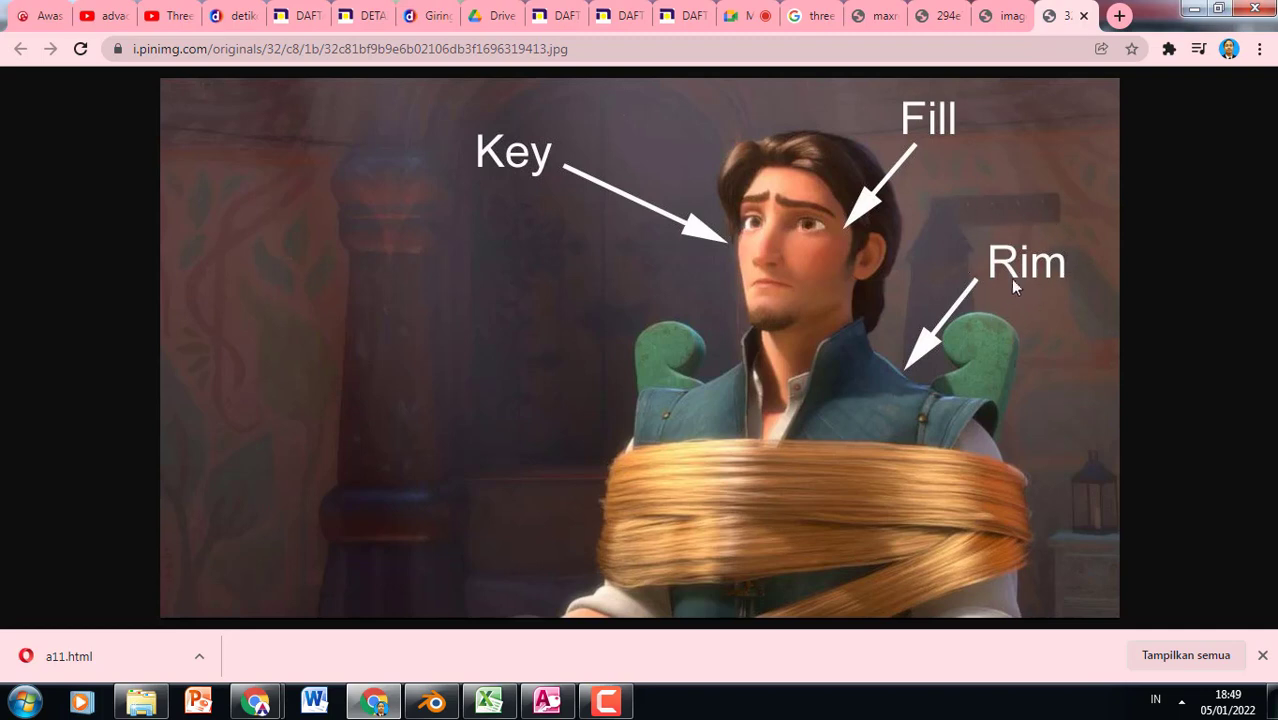
Compare the key, fill and rim light annotations in the opened cowboy image and the rope-tied character image.
left_click(1008, 18)
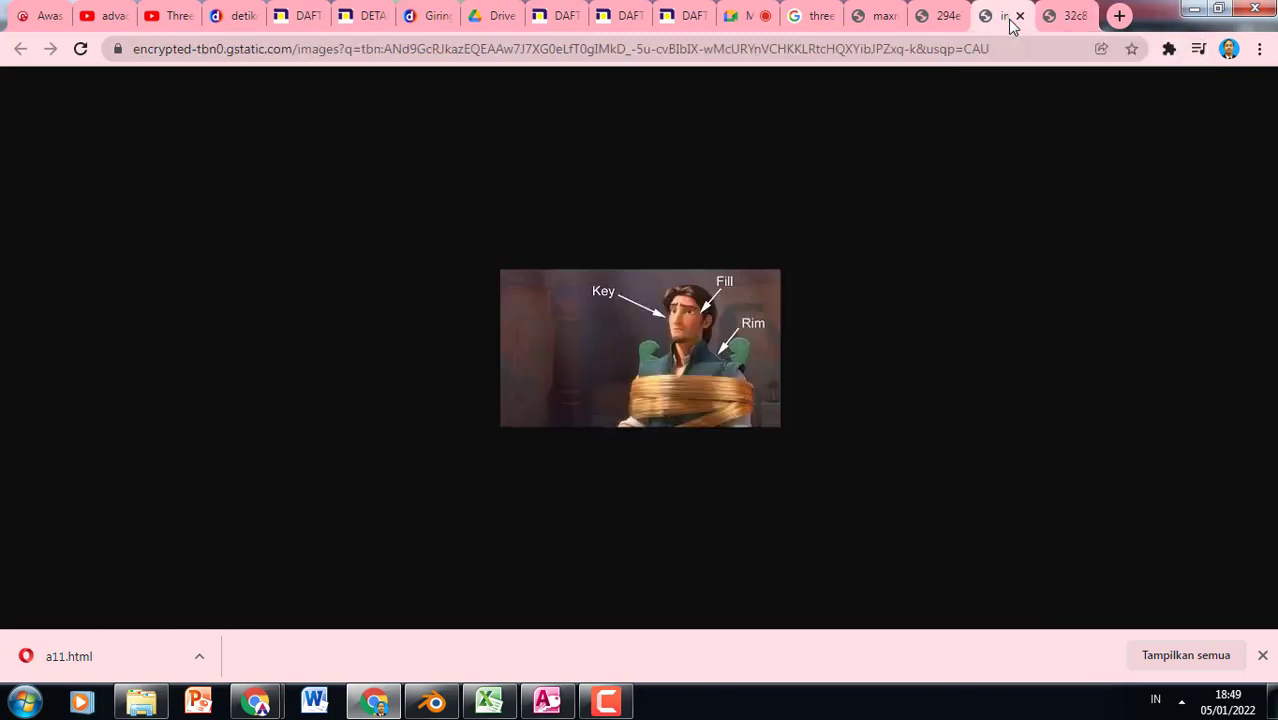
left_click(945, 18)
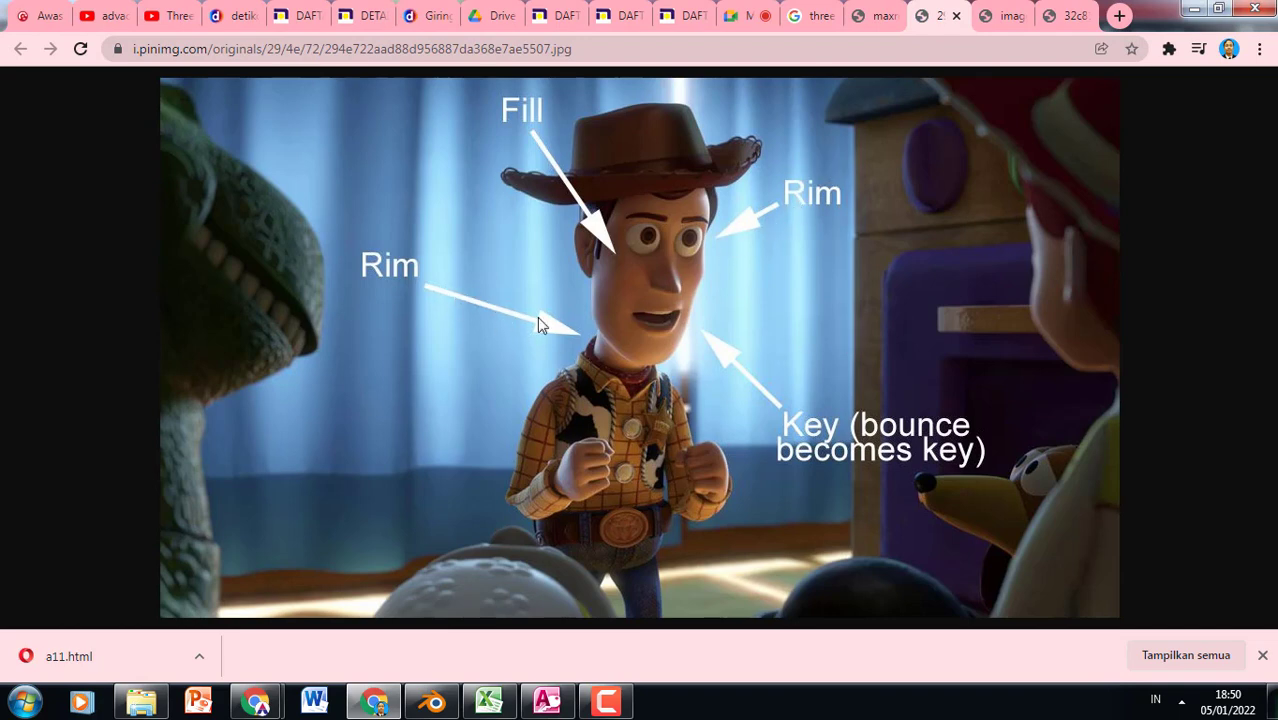
left_click(1066, 15)
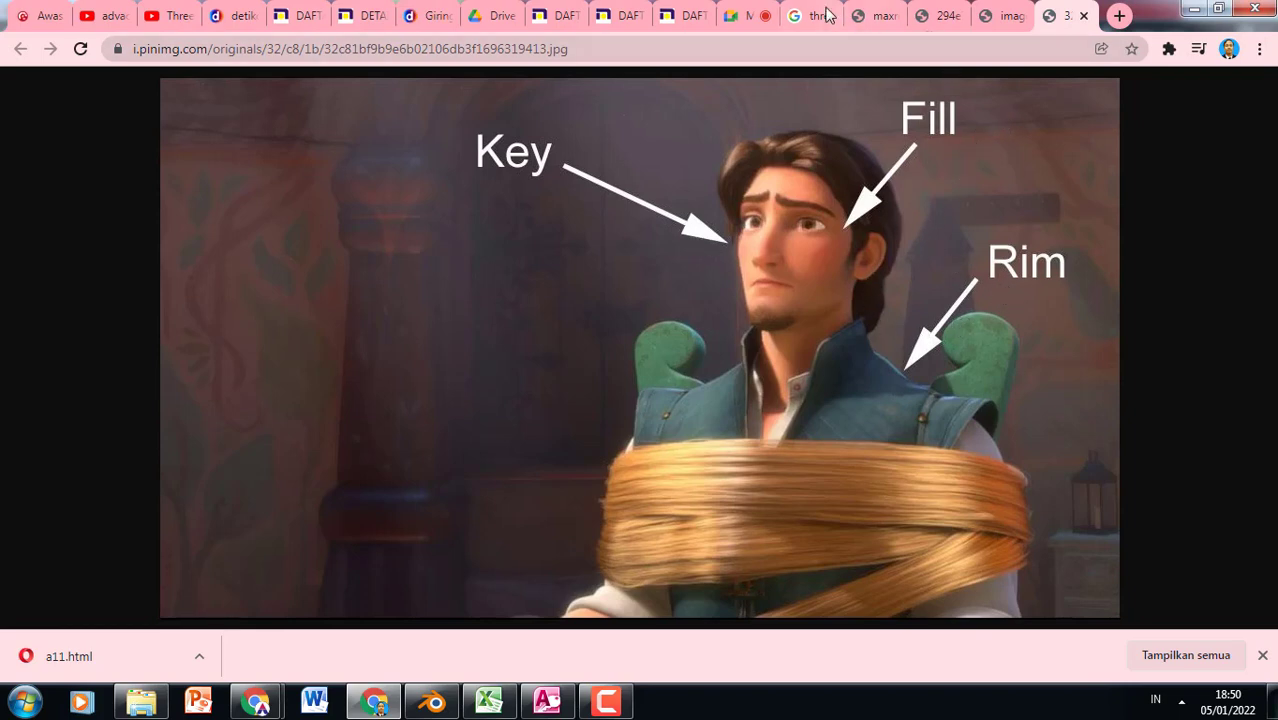
Return to the image results and preview the 3dtotal diagrams of the backlight, key and fill setup and the light falloff.
left_click(820, 16)
scroll(862, 322, "down", 5)
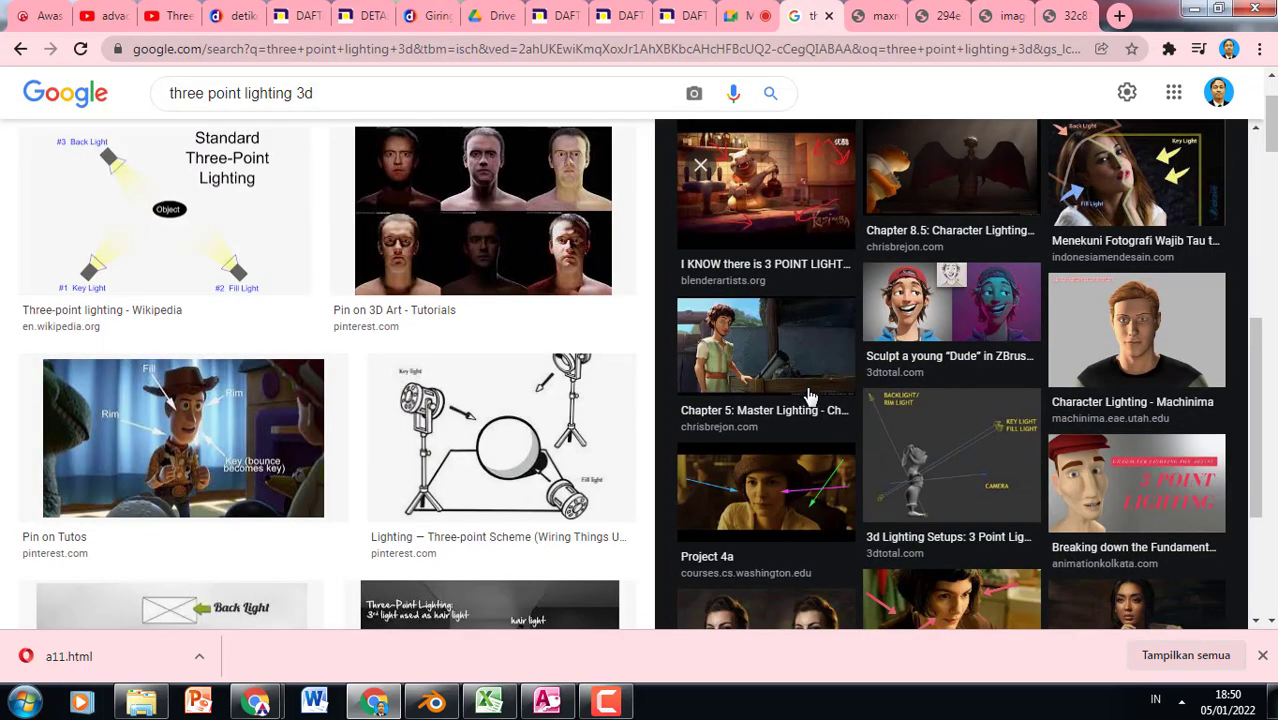
left_click(979, 452)
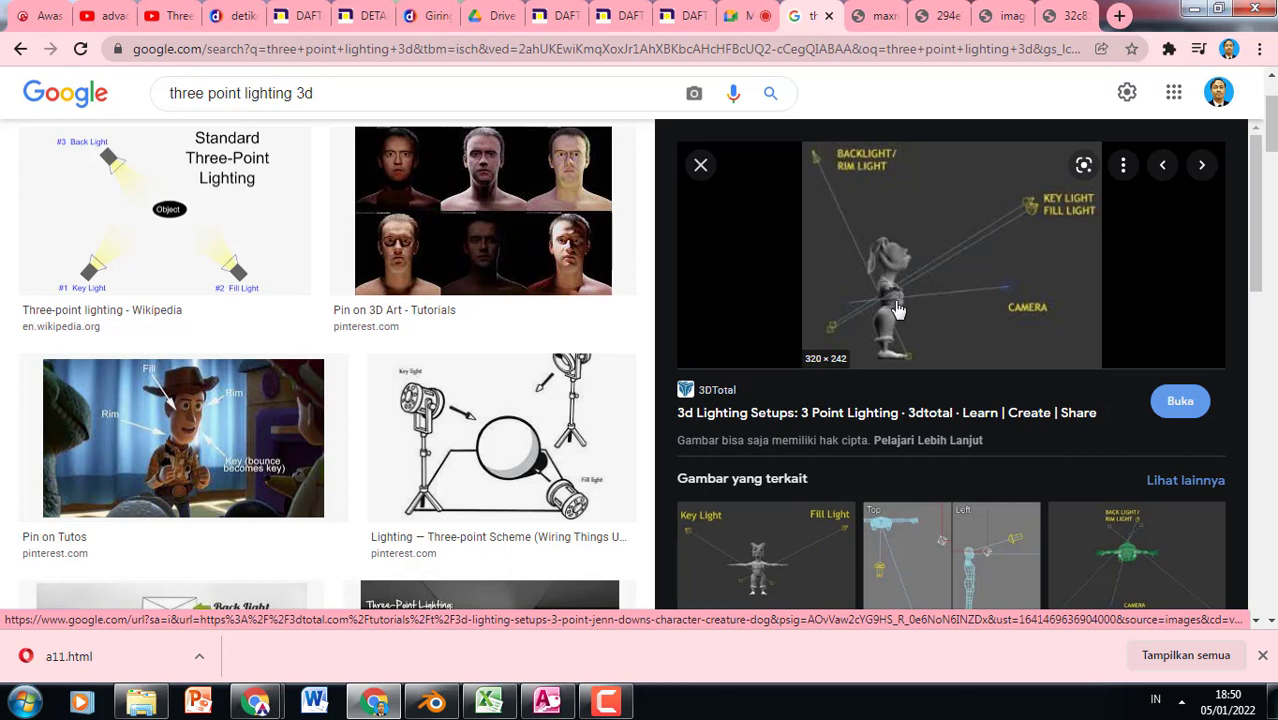
scroll(938, 428, "down", 2)
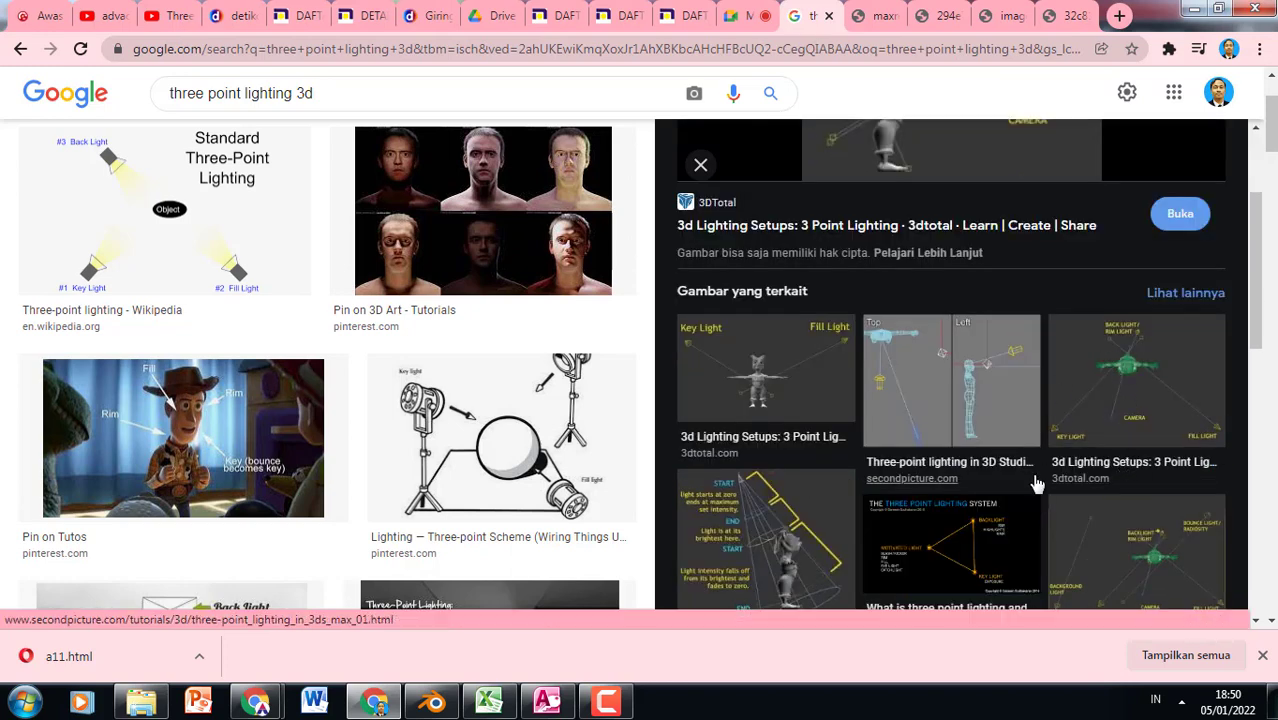
scroll(900, 445, "down", 1)
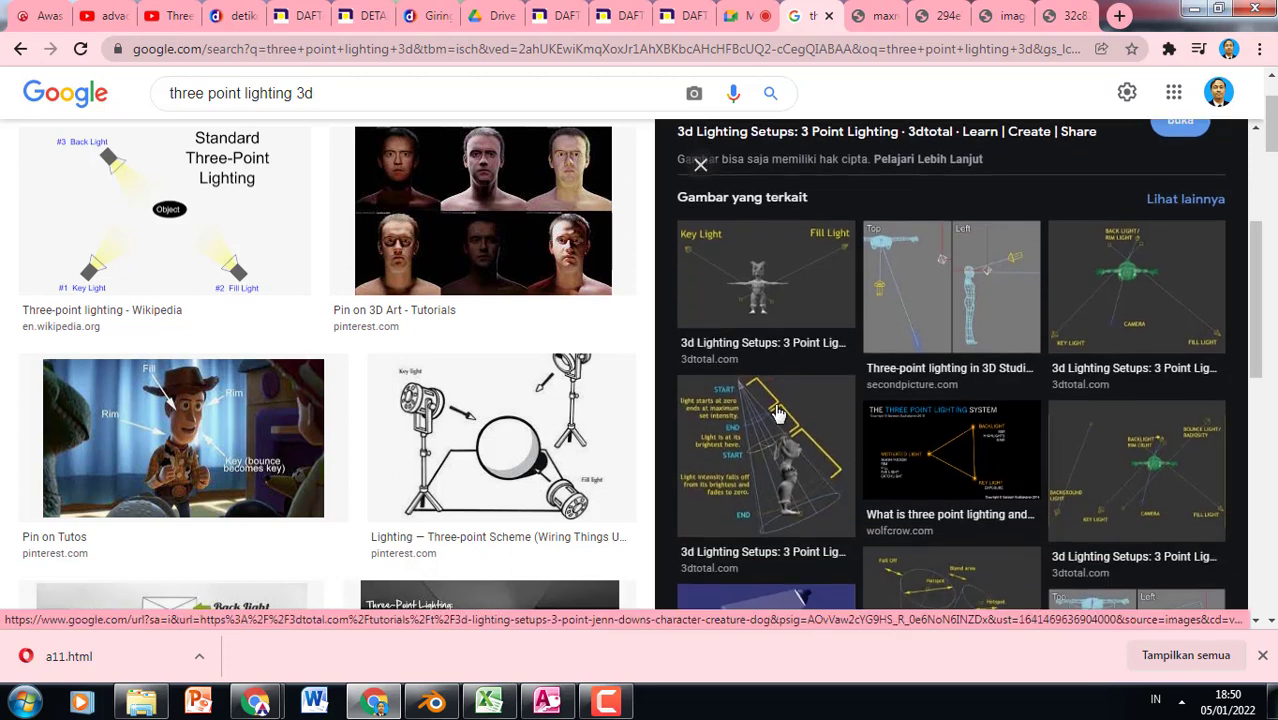
left_click(831, 467)
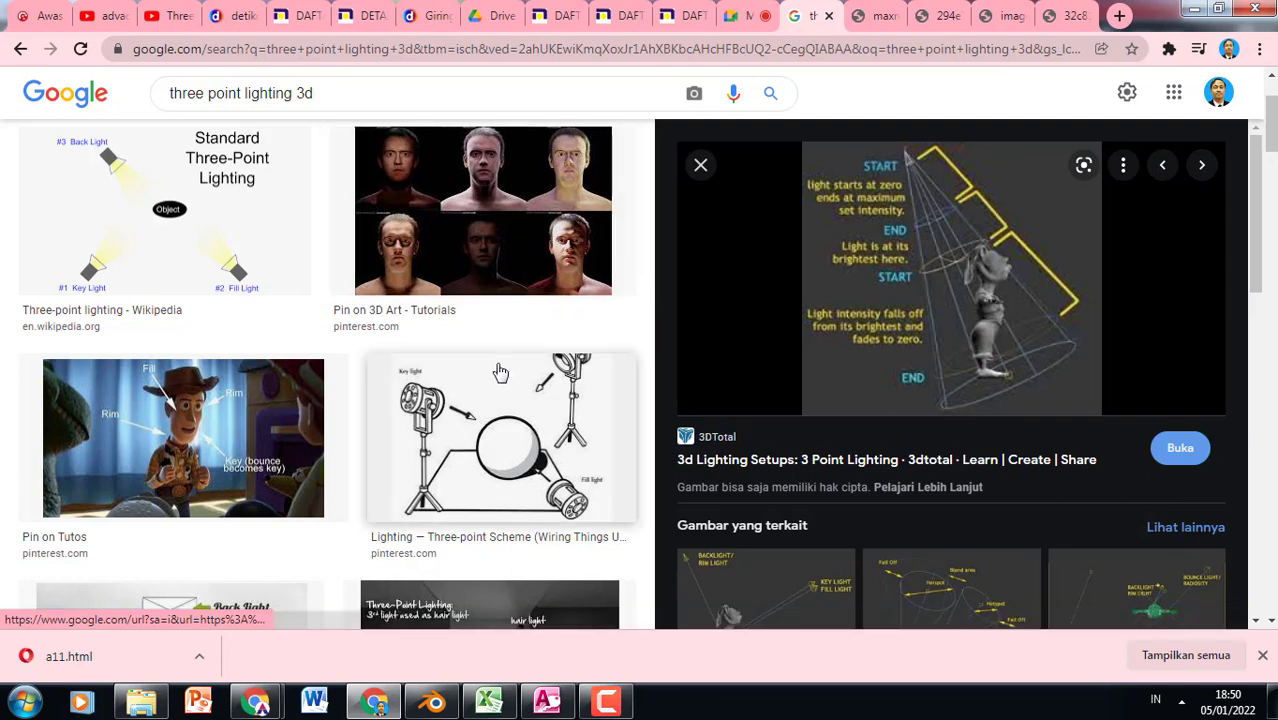
Look through the three-point lighting image results, then return to the preview of the rope-tied character with key, fill and rim annotations.
scroll(497, 376, "down", 4)
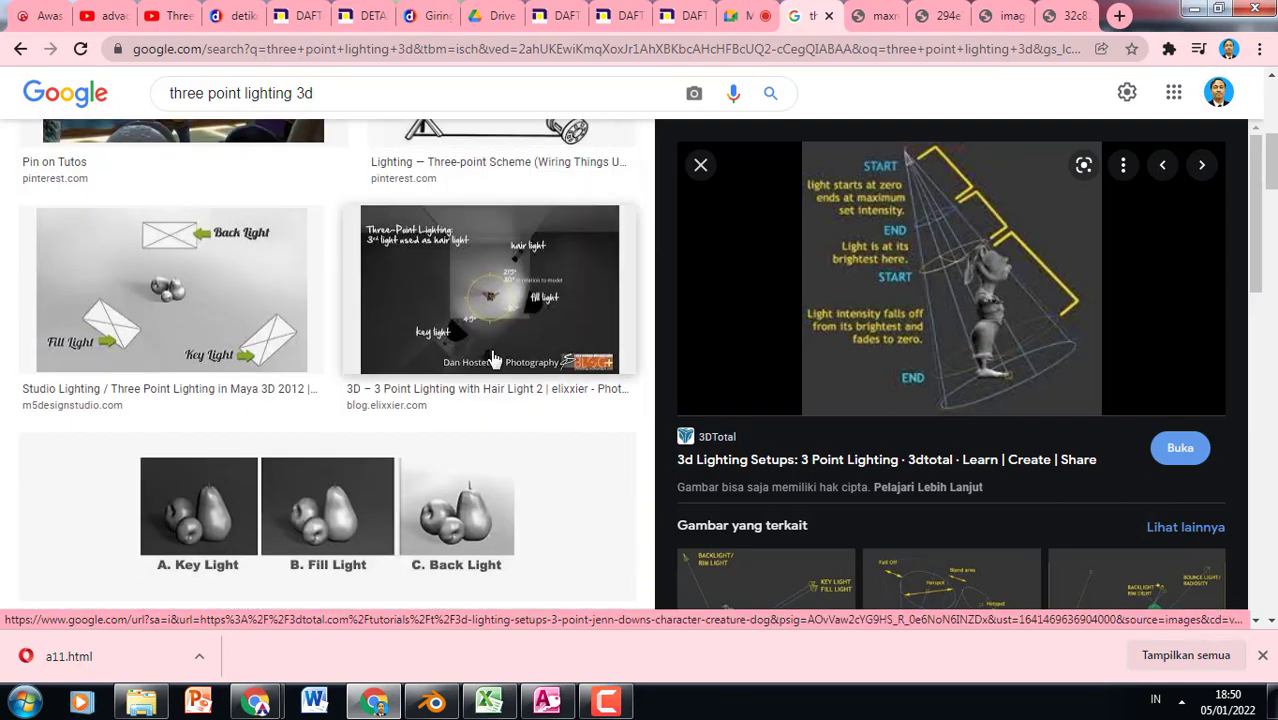
scroll(505, 350, "down", 2)
scroll(685, 437, "down", 3)
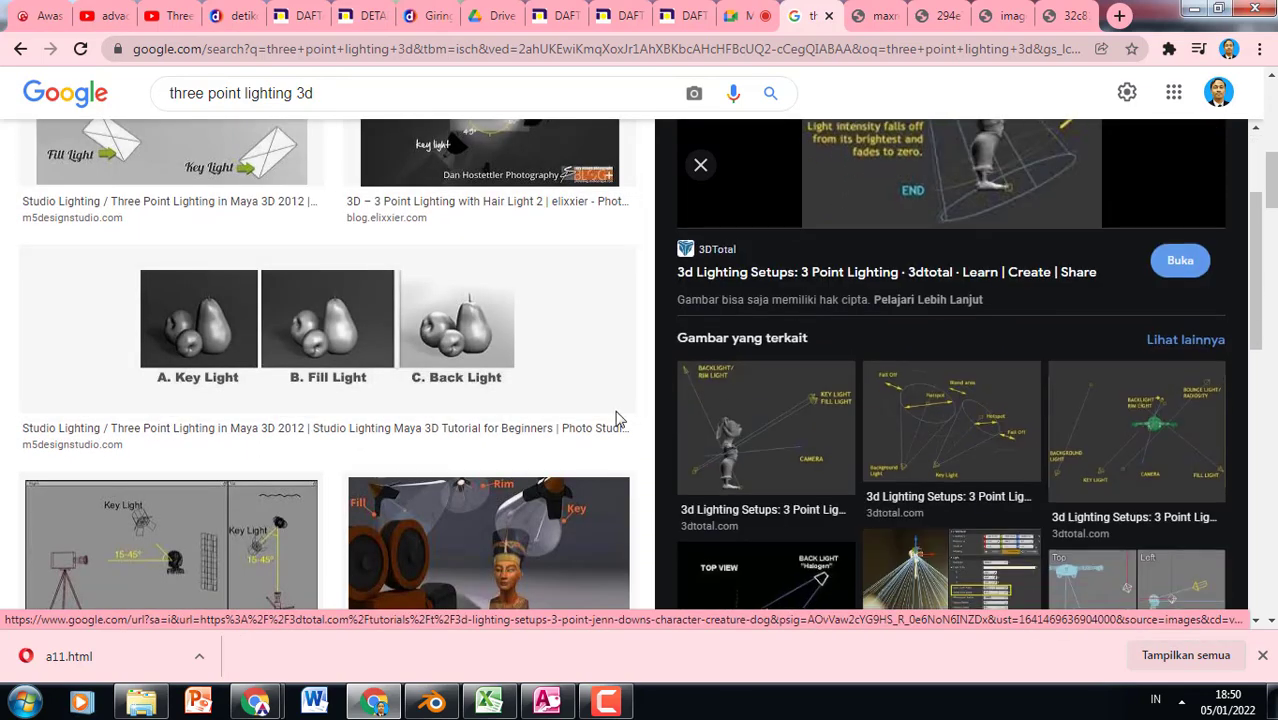
scroll(580, 390, "up", 8)
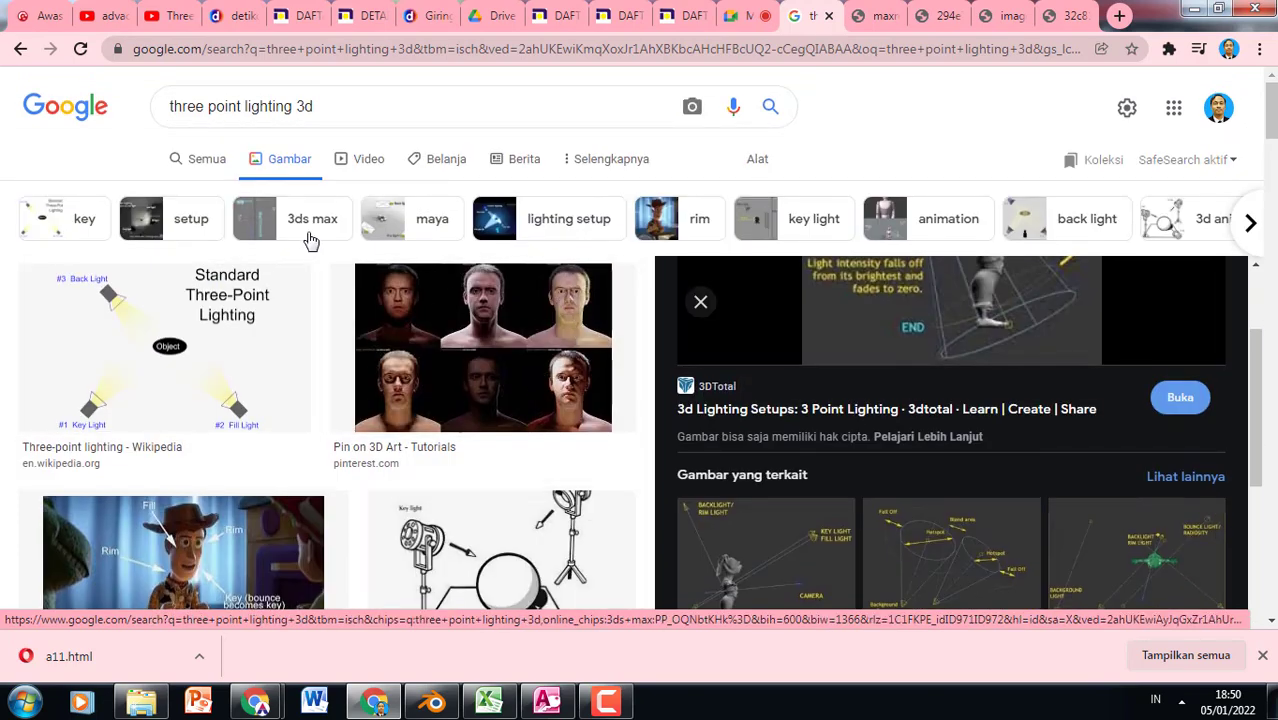
scroll(1025, 393, "up", 2)
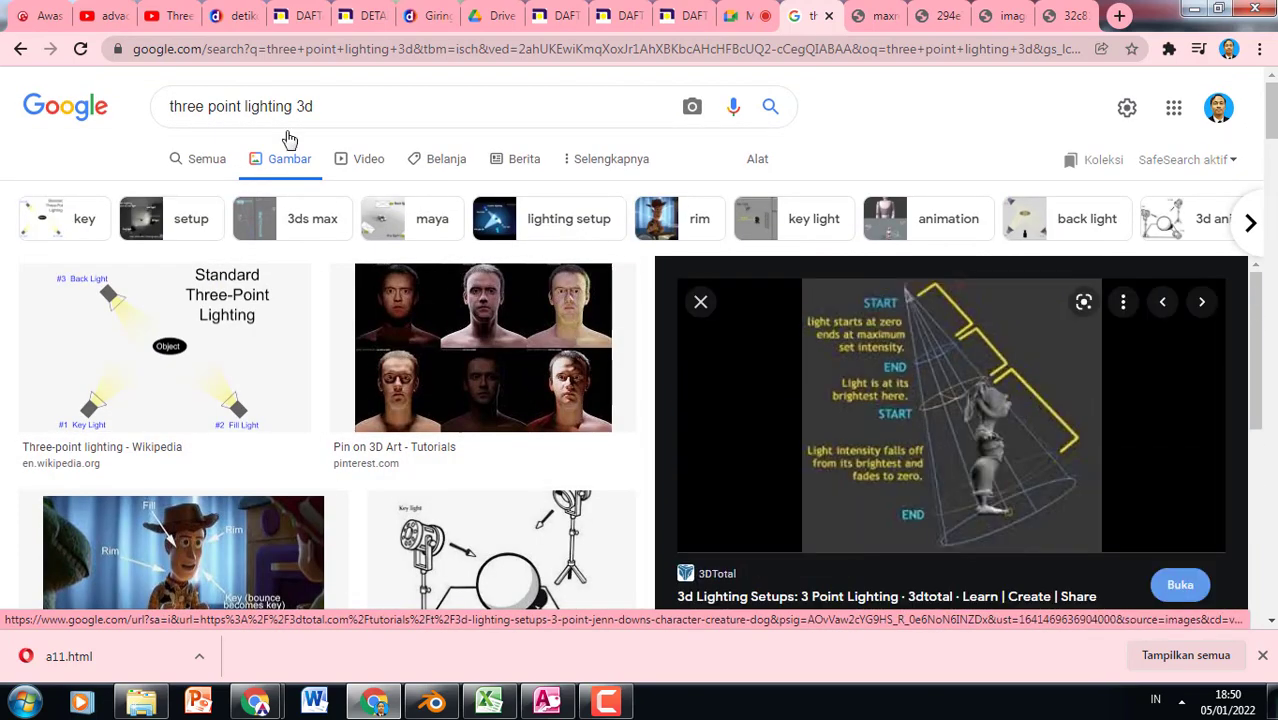
left_click(21, 49)
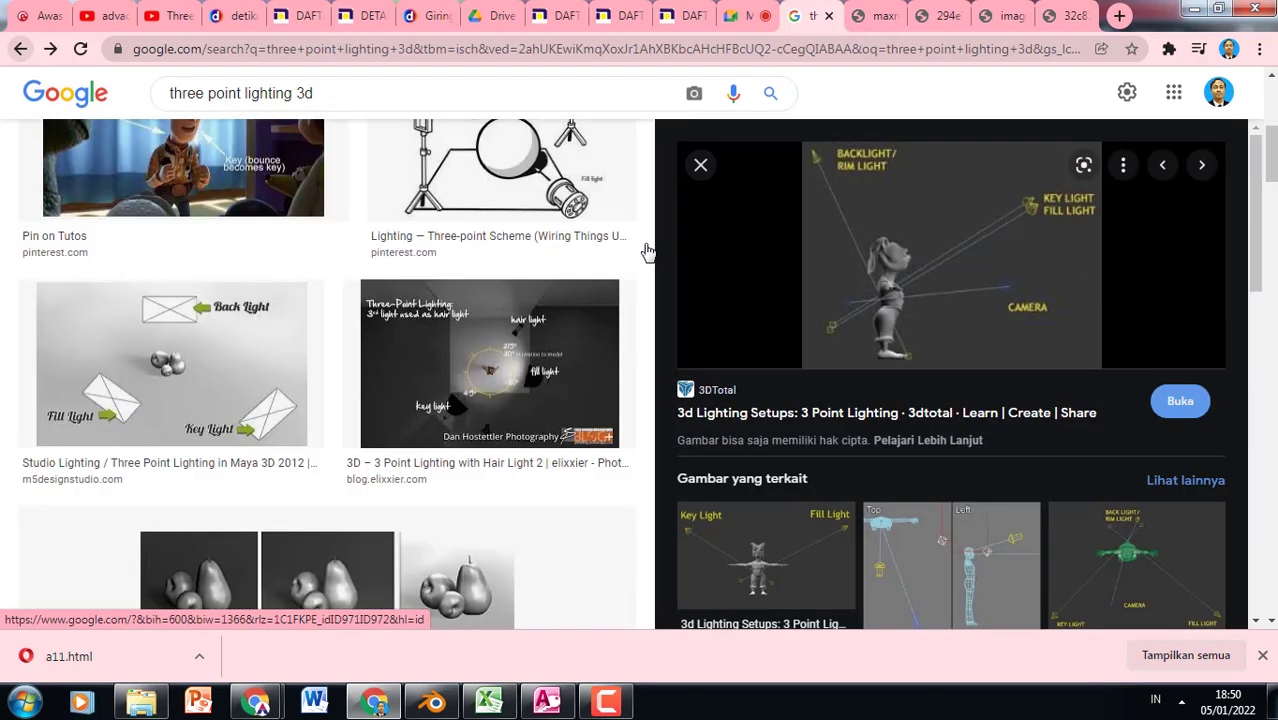
left_click(21, 49)
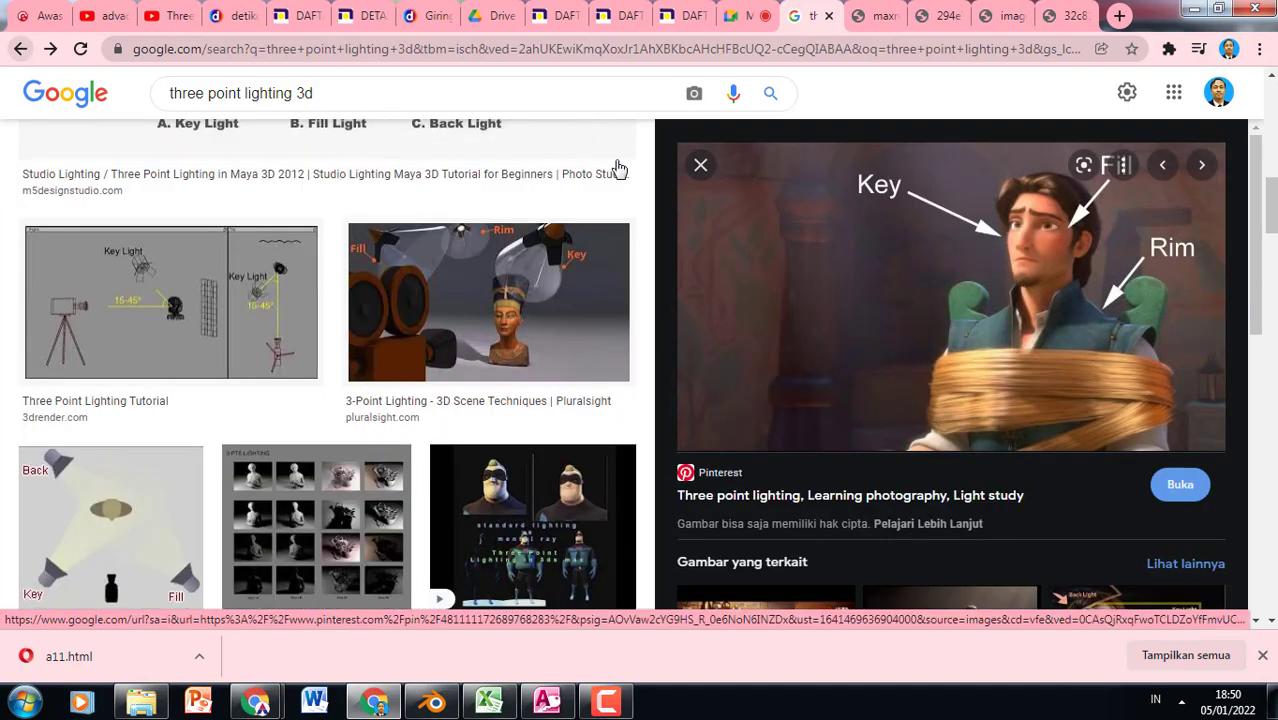
Preview the related indonesia mendesain portrait annotated with key, fill and back light.
scroll(836, 366, "down", 6)
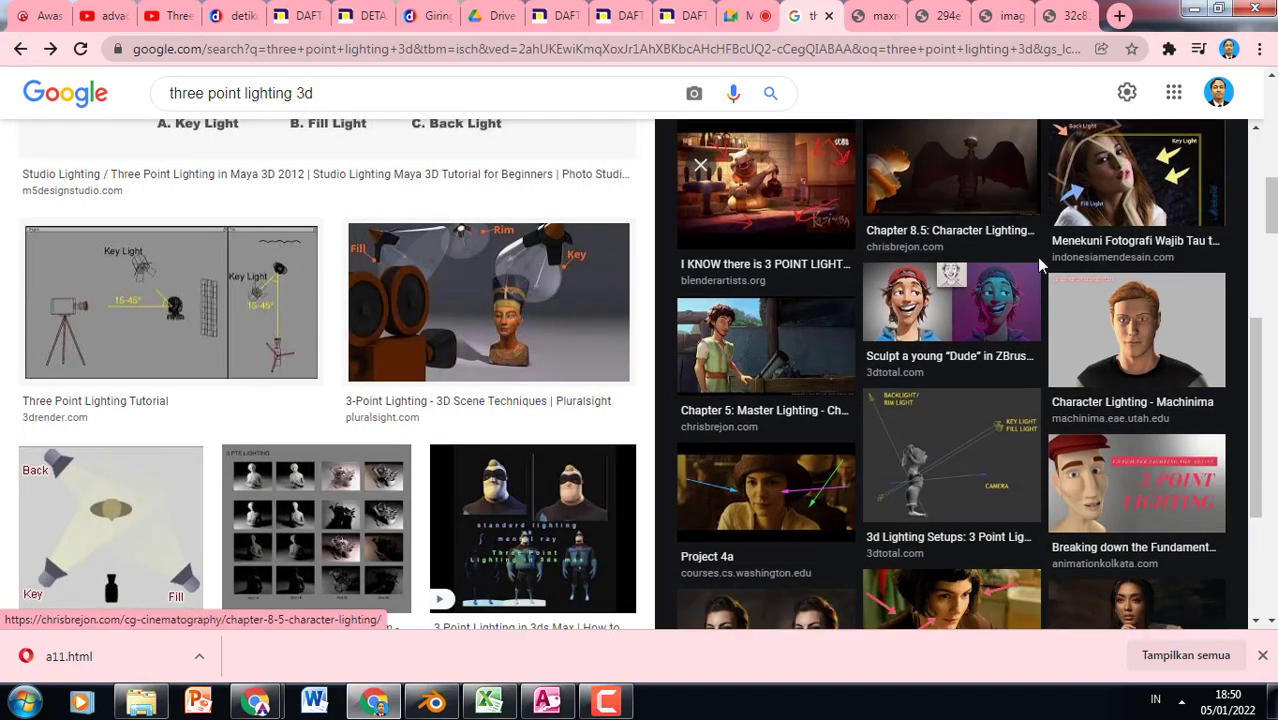
scroll(1145, 290, "up", 3)
left_click(1170, 370)
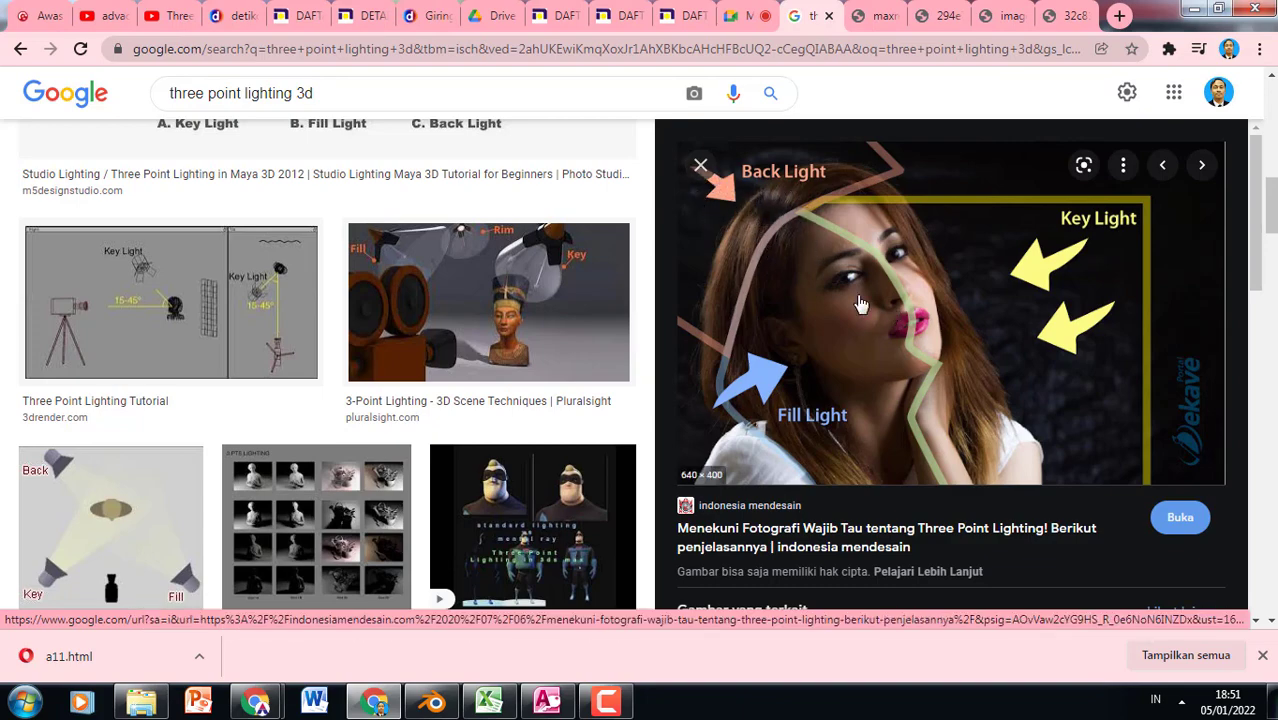
Look through the images related to the annotated portrait, then return to its large preview.
scroll(880, 362, "down", 4)
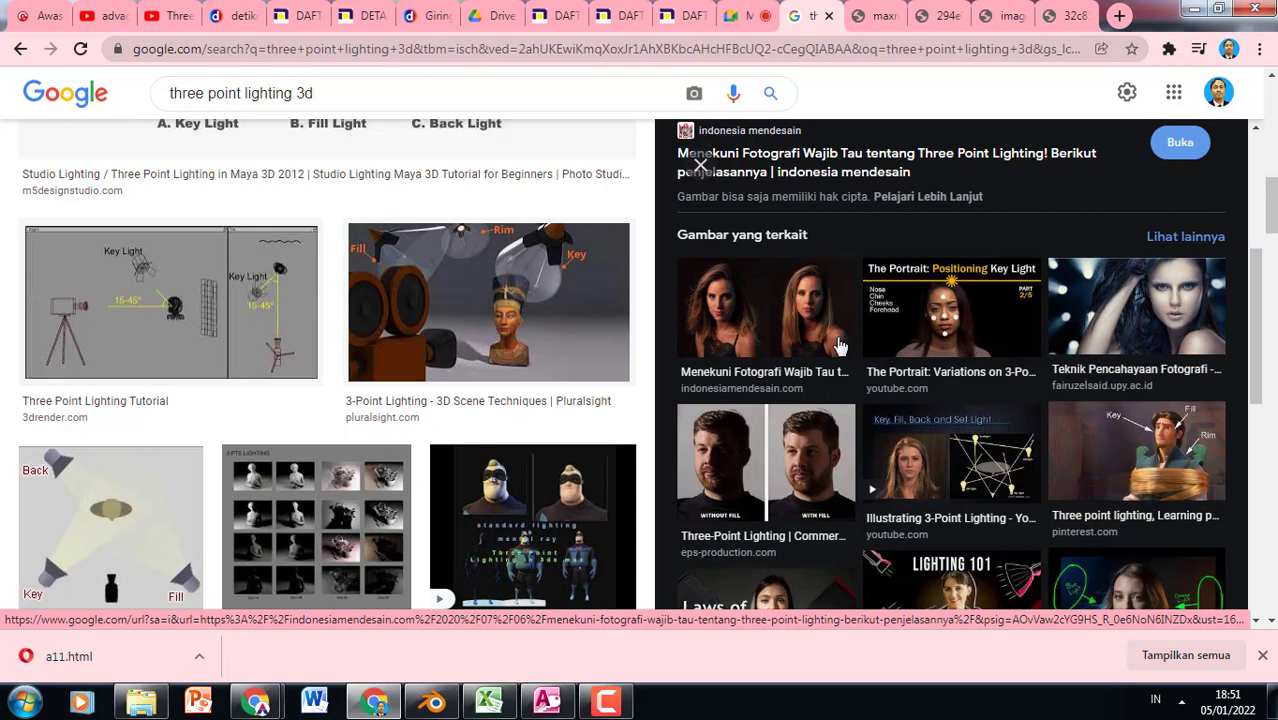
scroll(838, 346, "down", 3)
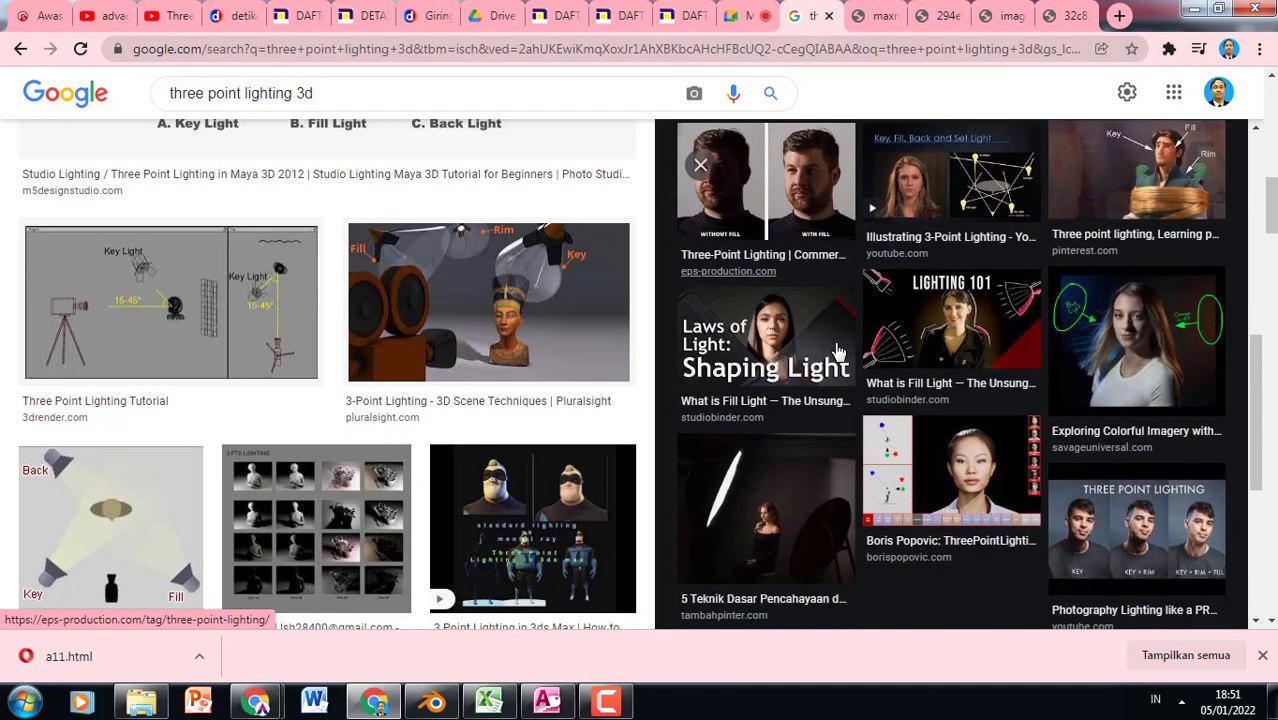
scroll(838, 352, "down", 2)
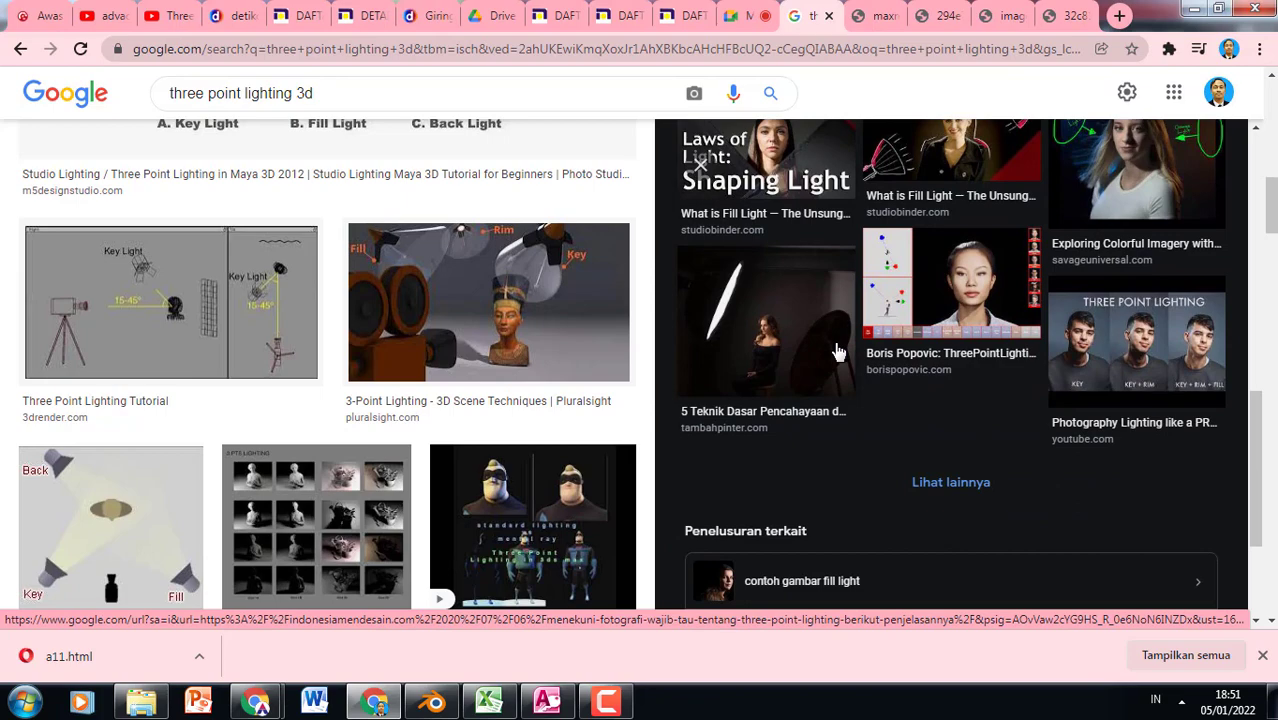
scroll(838, 352, "down", 1)
scroll(838, 352, "up", 4)
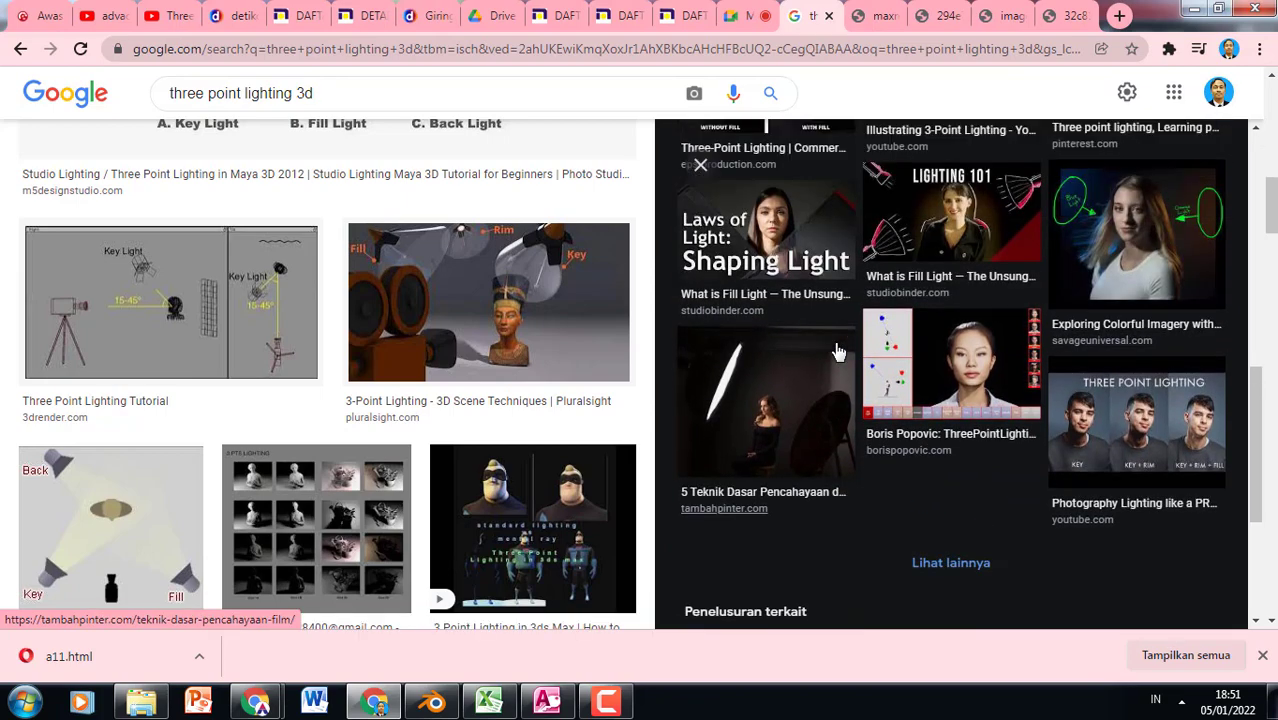
scroll(838, 352, "up", 5)
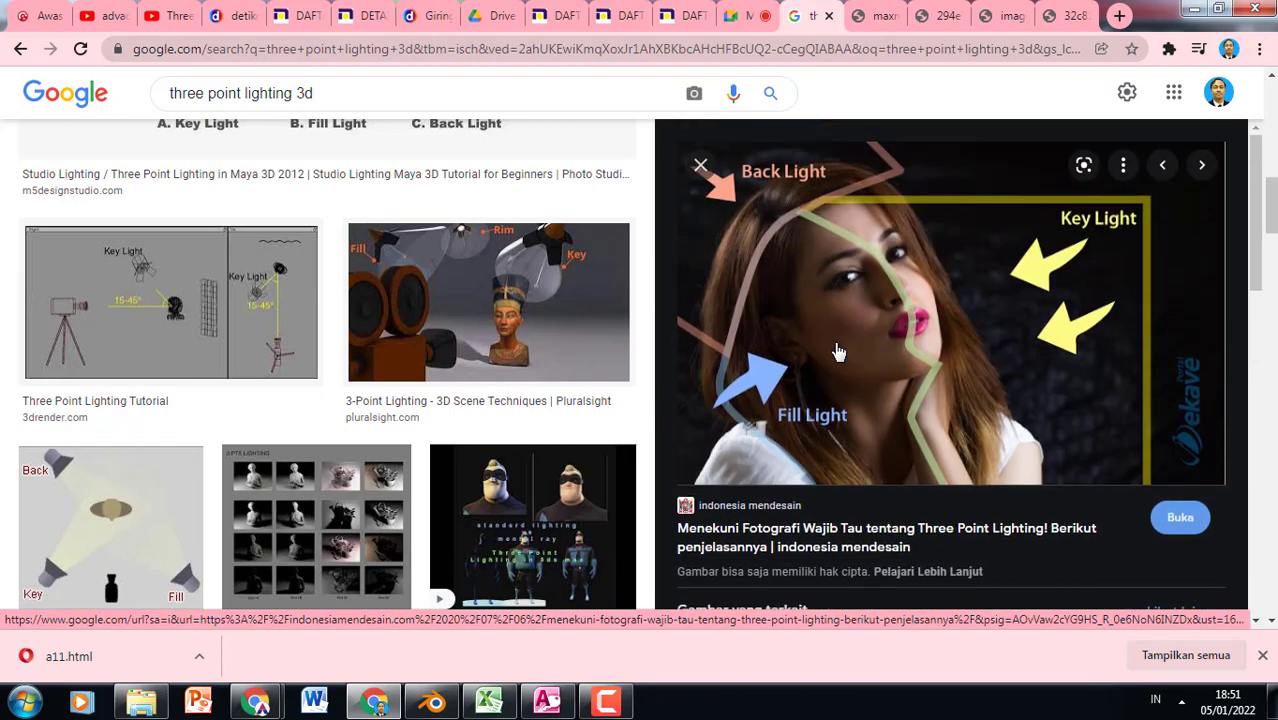
Preview Pluralsight's "3-Point Lighting - 3D Scene Techniques" image and look through its related images.
left_click(535, 302)
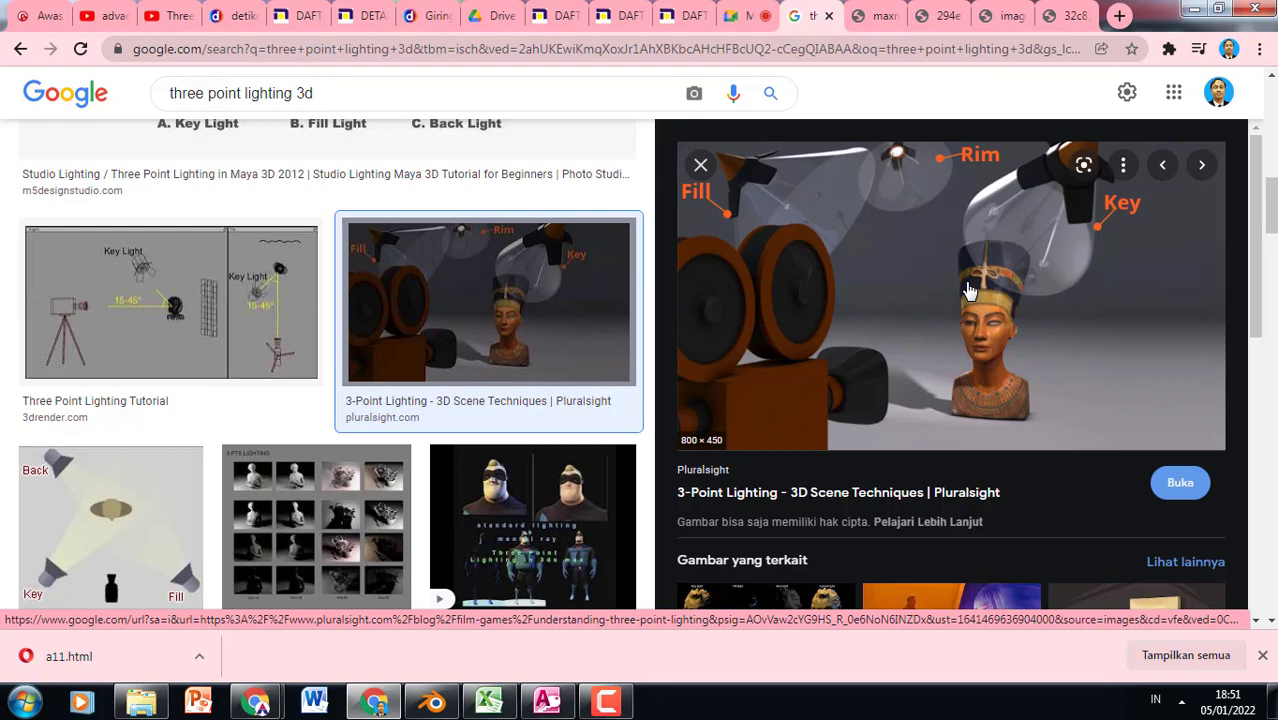
scroll(968, 290, "down", 8)
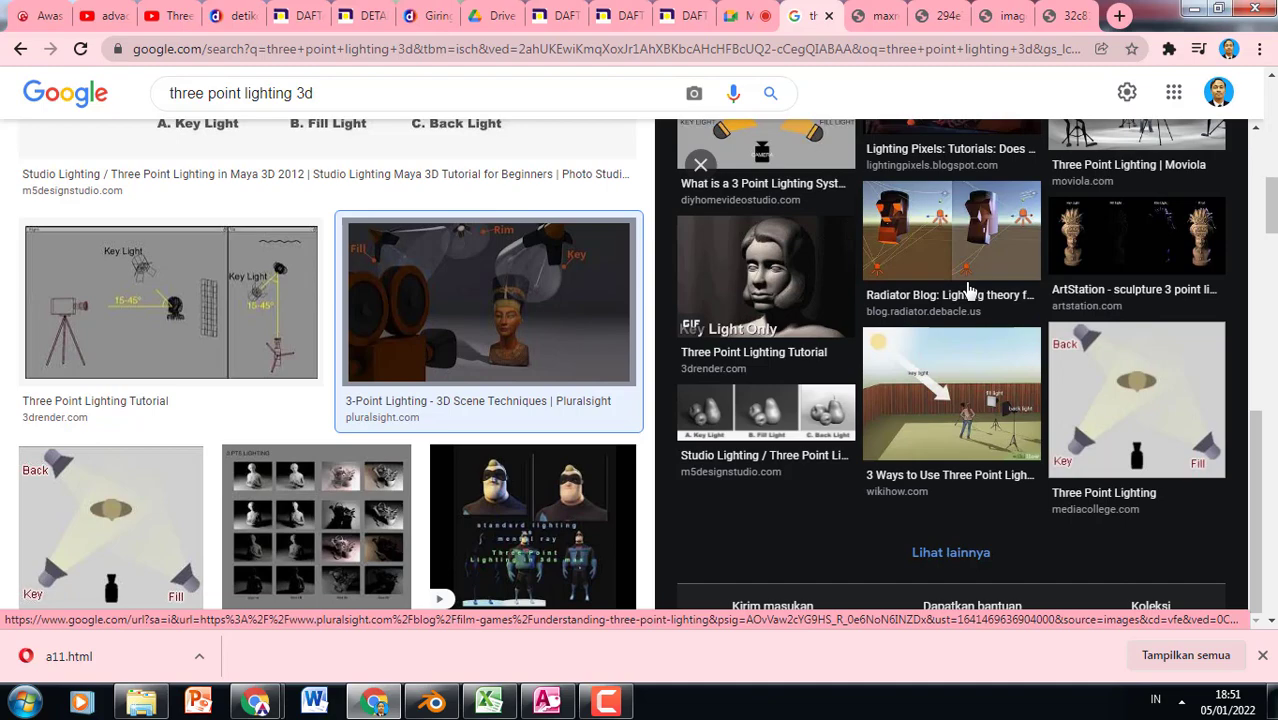
scroll(968, 290, "up", 8)
scroll(968, 290, "down", 4)
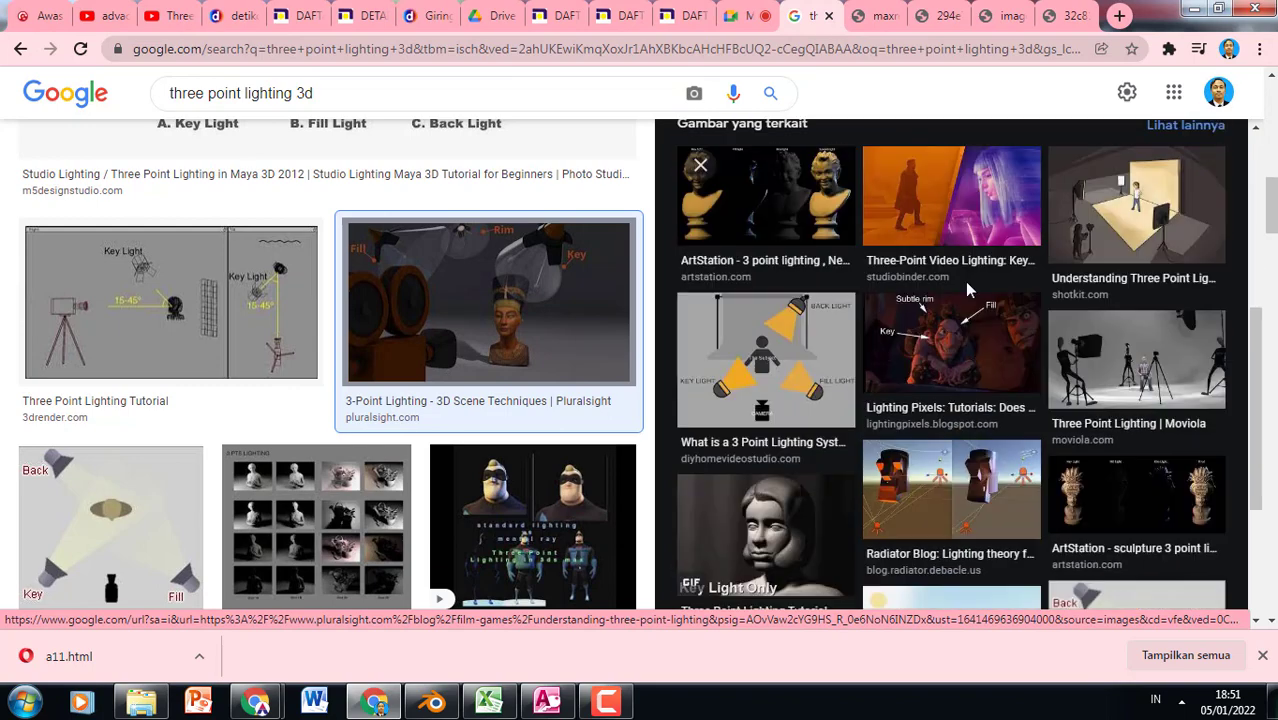
scroll(968, 290, "down", 3)
scroll(968, 290, "up", 4)
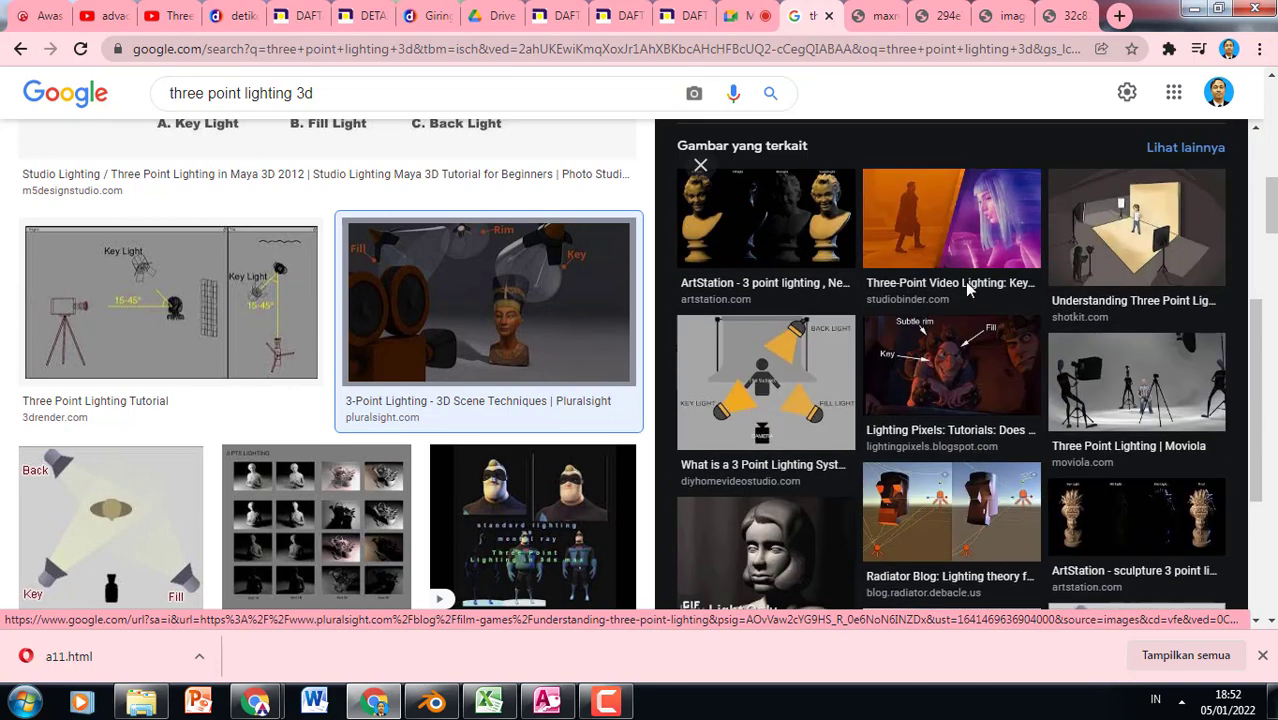
scroll(968, 290, "up", 4)
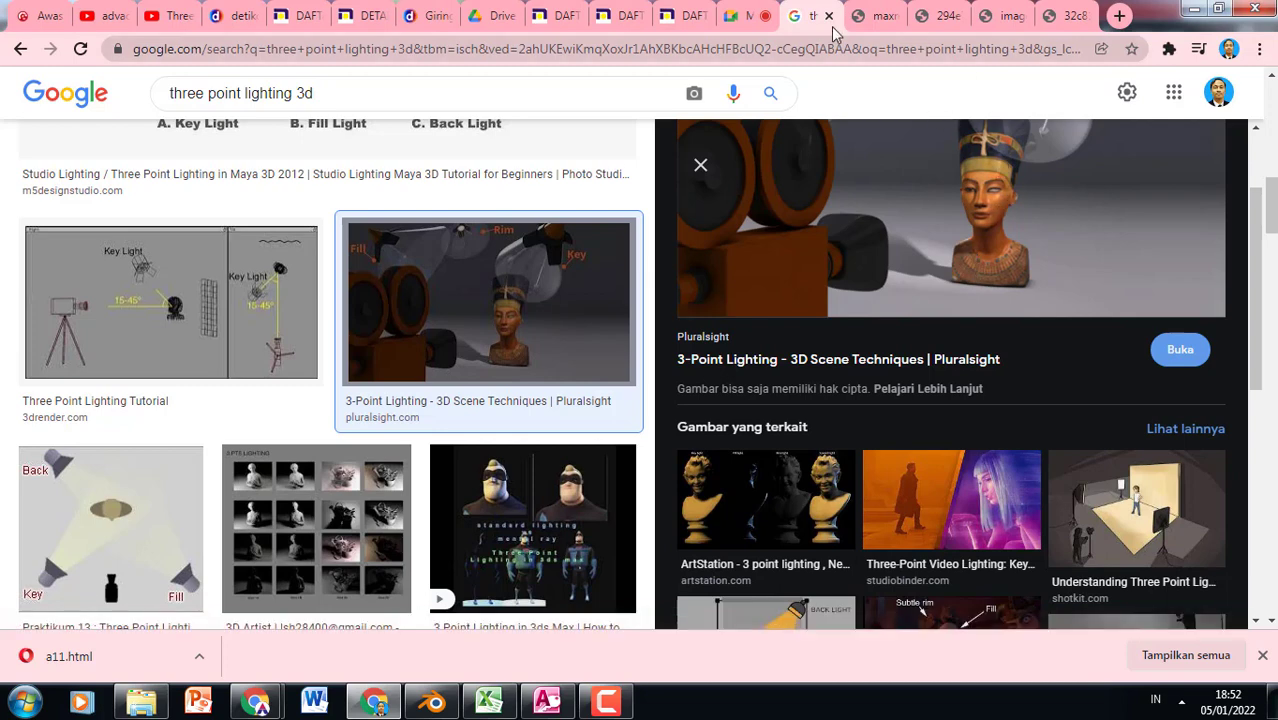
Switch to Blender and view the arrangement of lights and camera around the monkey head from above.
left_click(432, 702)
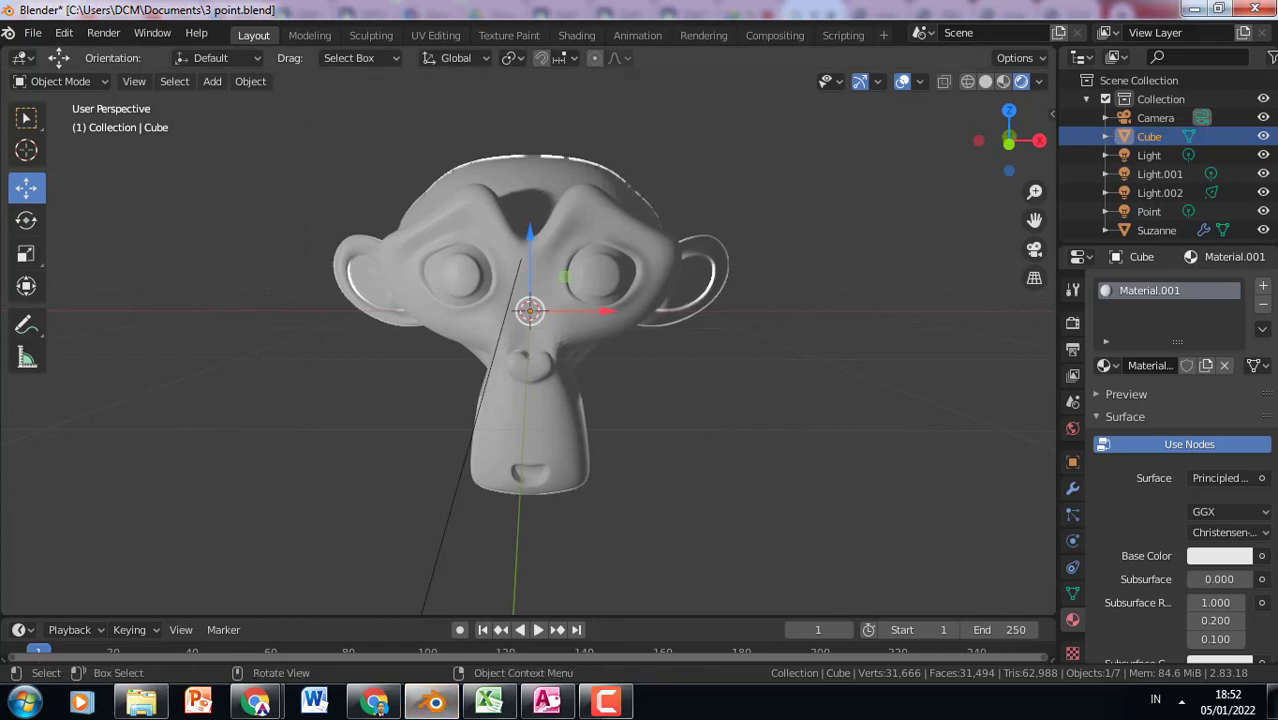
left_click(603, 702)
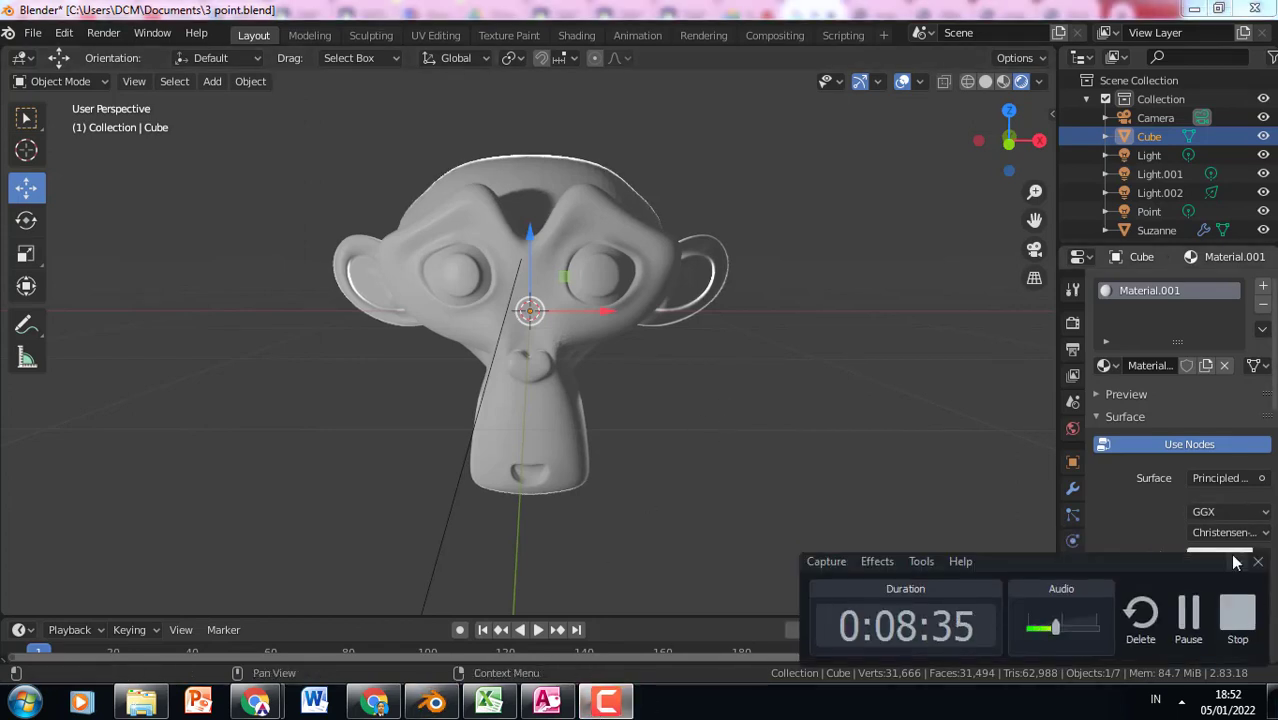
left_click(1235, 563)
scroll(601, 320, "down", 2)
scroll(601, 320, "up", 2)
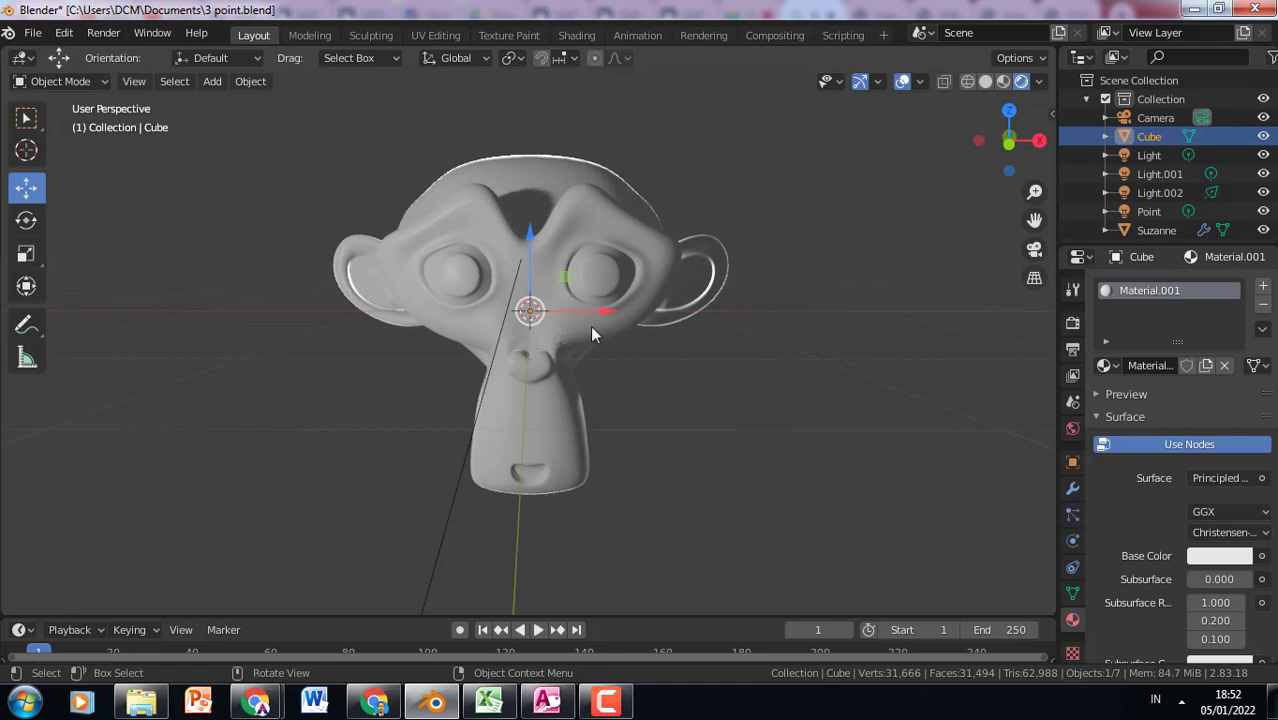
middle_click_drag(673, 166, 671, 278)
scroll(670, 282, "down", 5)
scroll(661, 289, "down", 1)
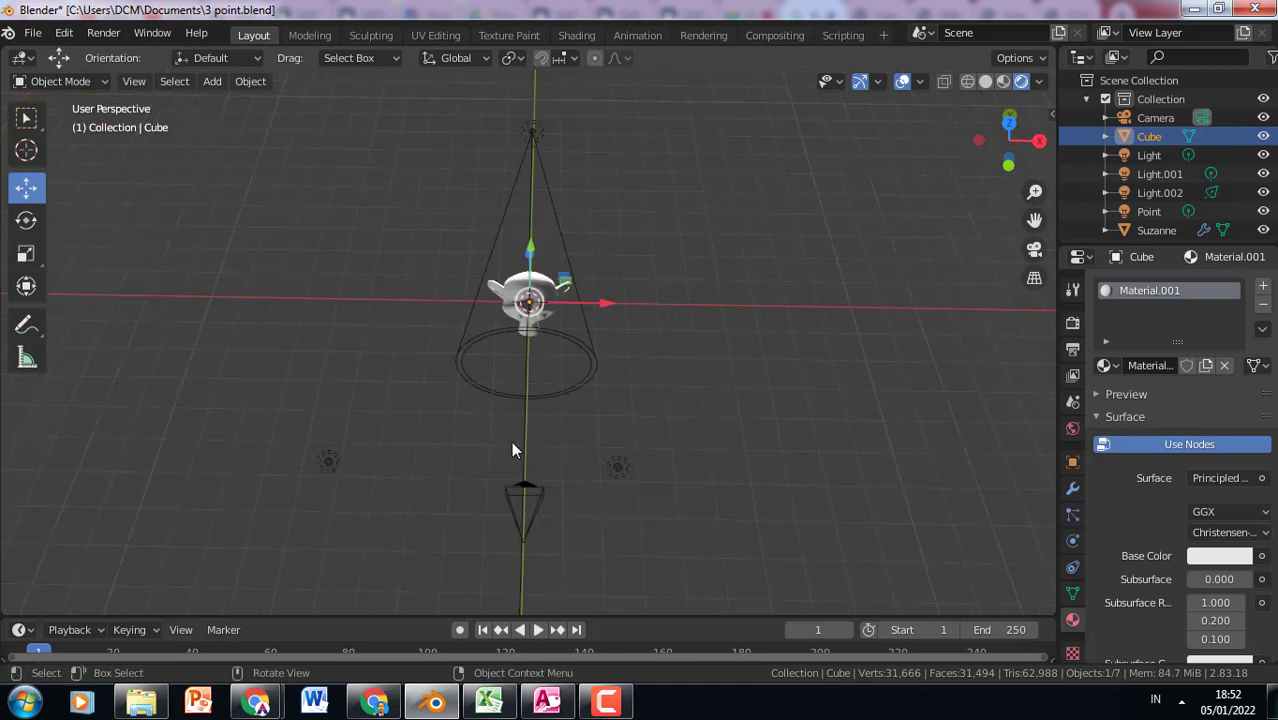
Inspect the settings of the two front point lights and the spot light behind the monkey head.
left_click(332, 461)
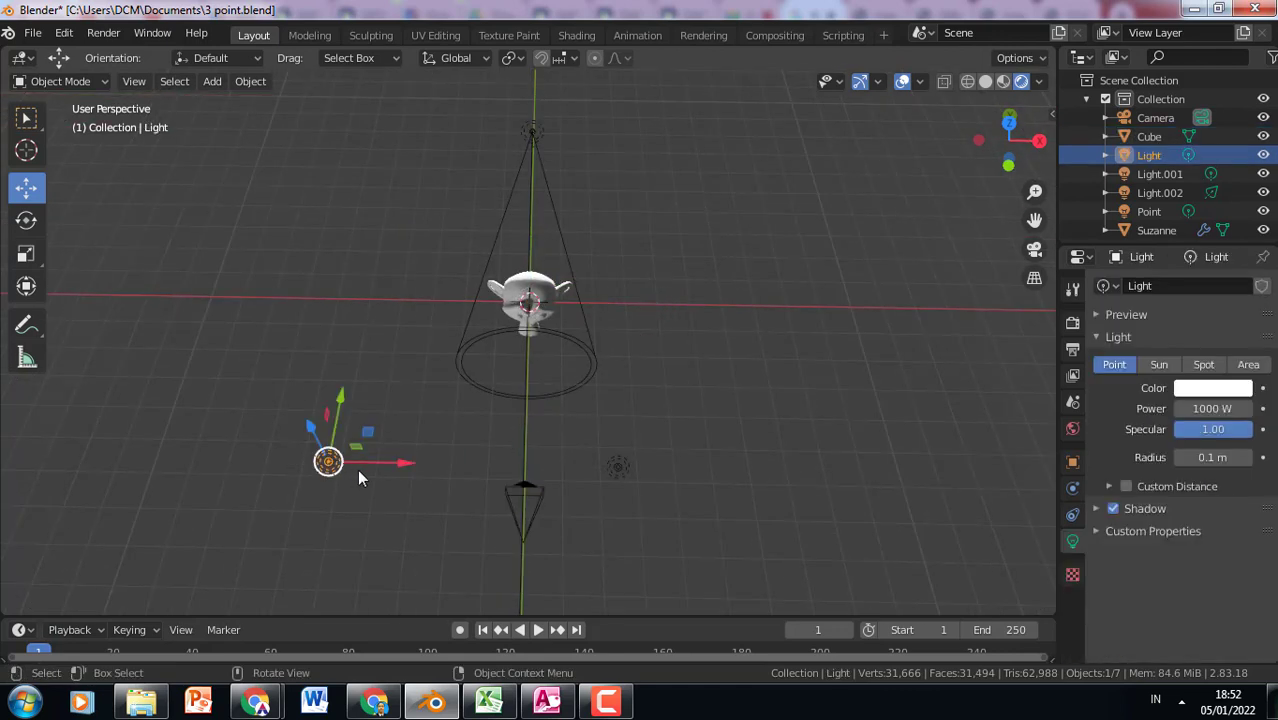
left_click(616, 469)
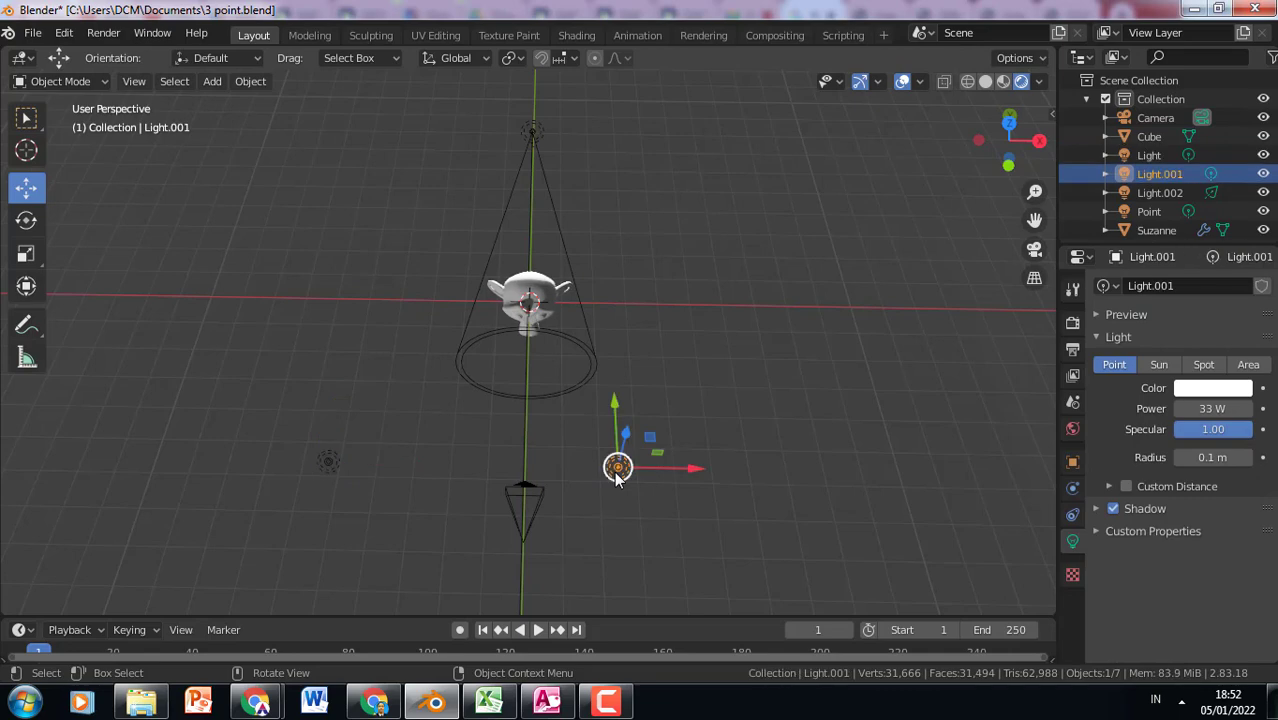
left_click(532, 133)
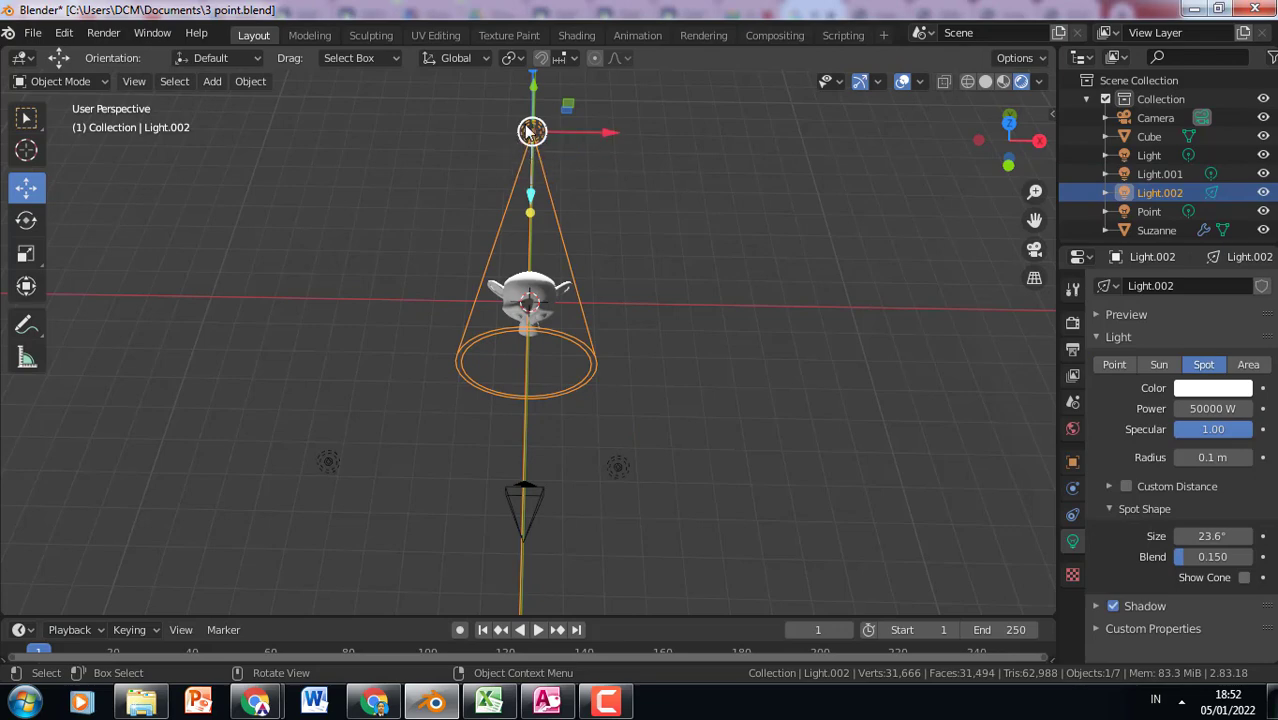
left_click(326, 464)
left_click(562, 286)
Examine the rendered lighting on the monkey head from the front.
scroll(562, 286, "up", 3)
middle_click_drag(556, 327, 556, 230)
scroll(608, 186, "up", 5)
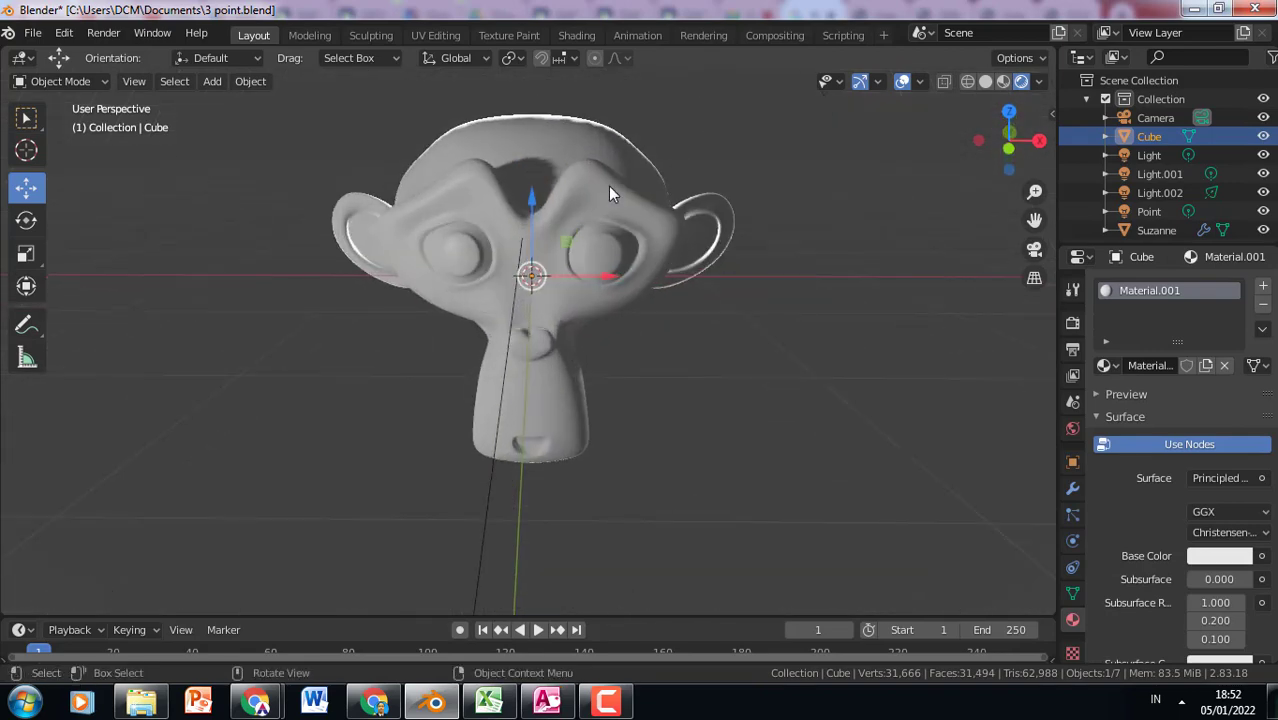
left_click_drag(1033, 220, 818, 193)
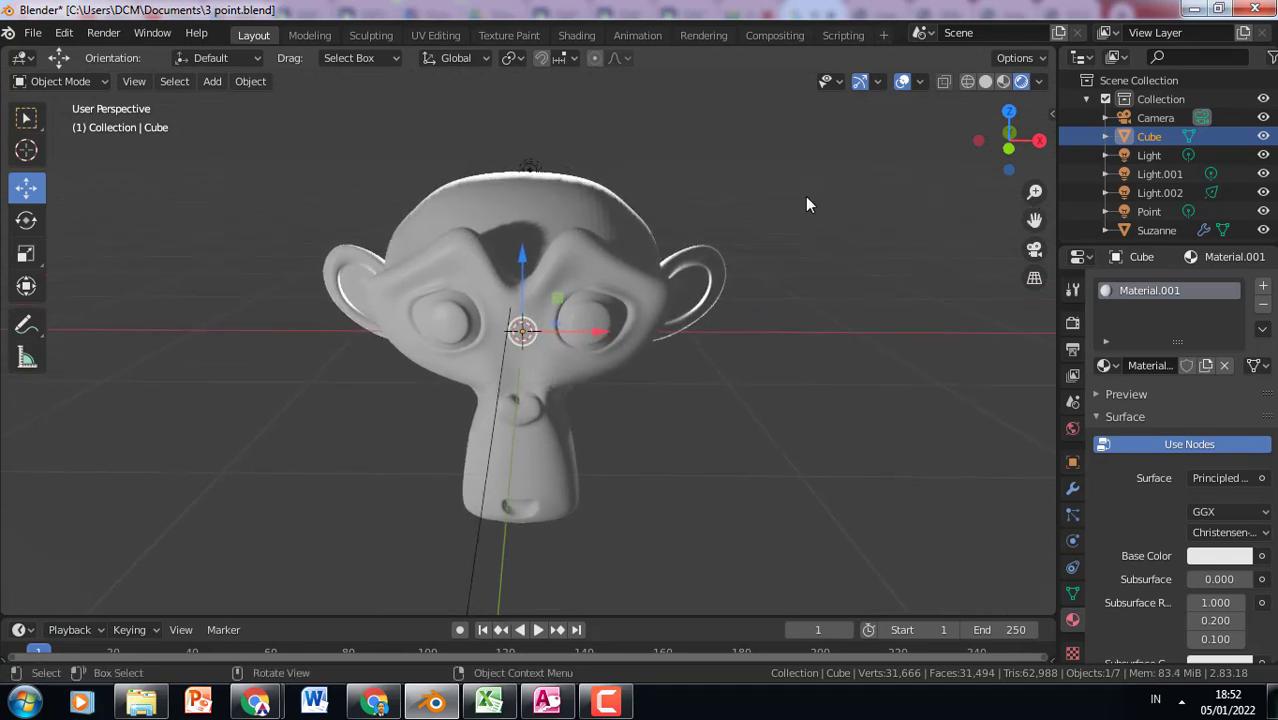
Save the 3 point.blend scene and create a new General file.
key("ctrl+s")
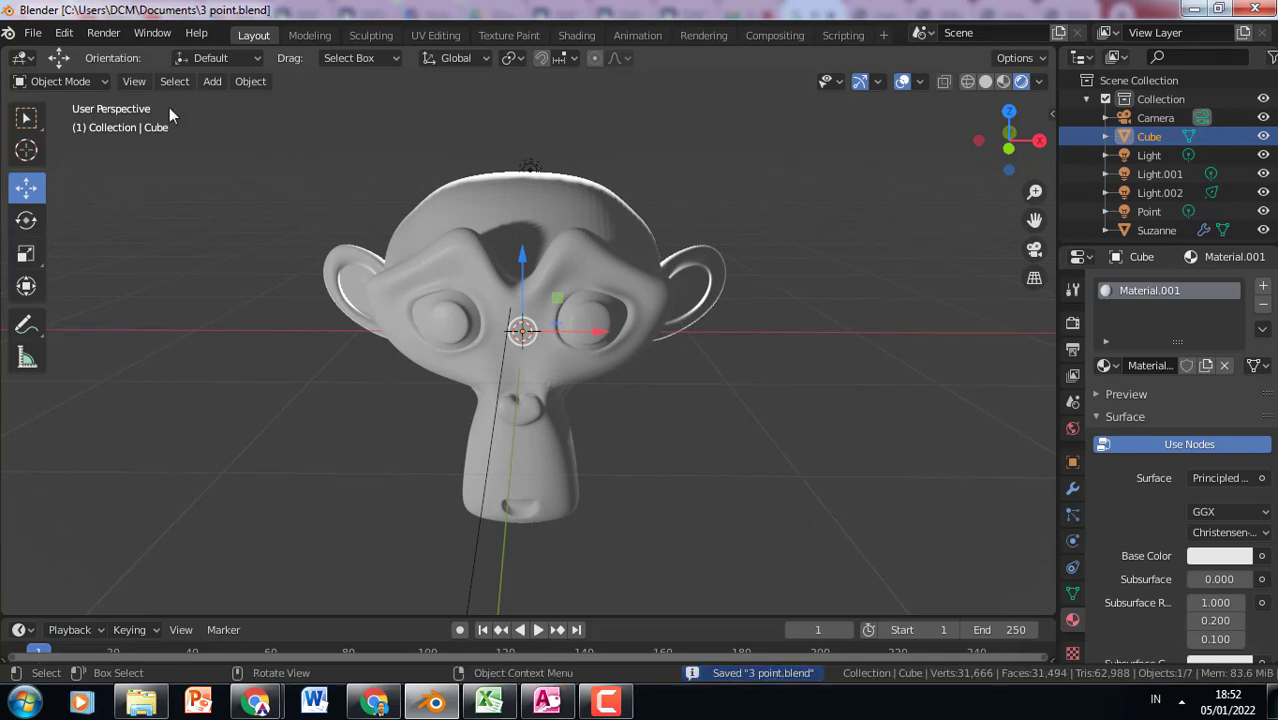
left_click(33, 32)
mouse_move(60, 54)
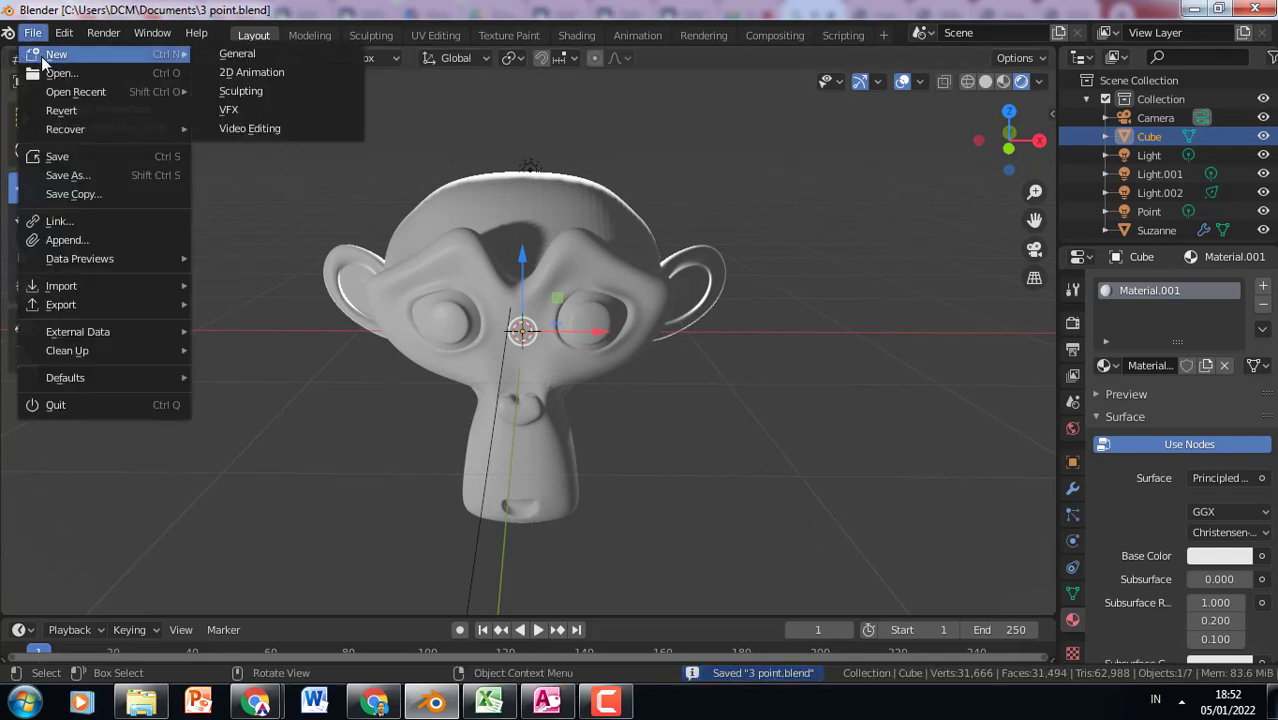
left_click(251, 56)
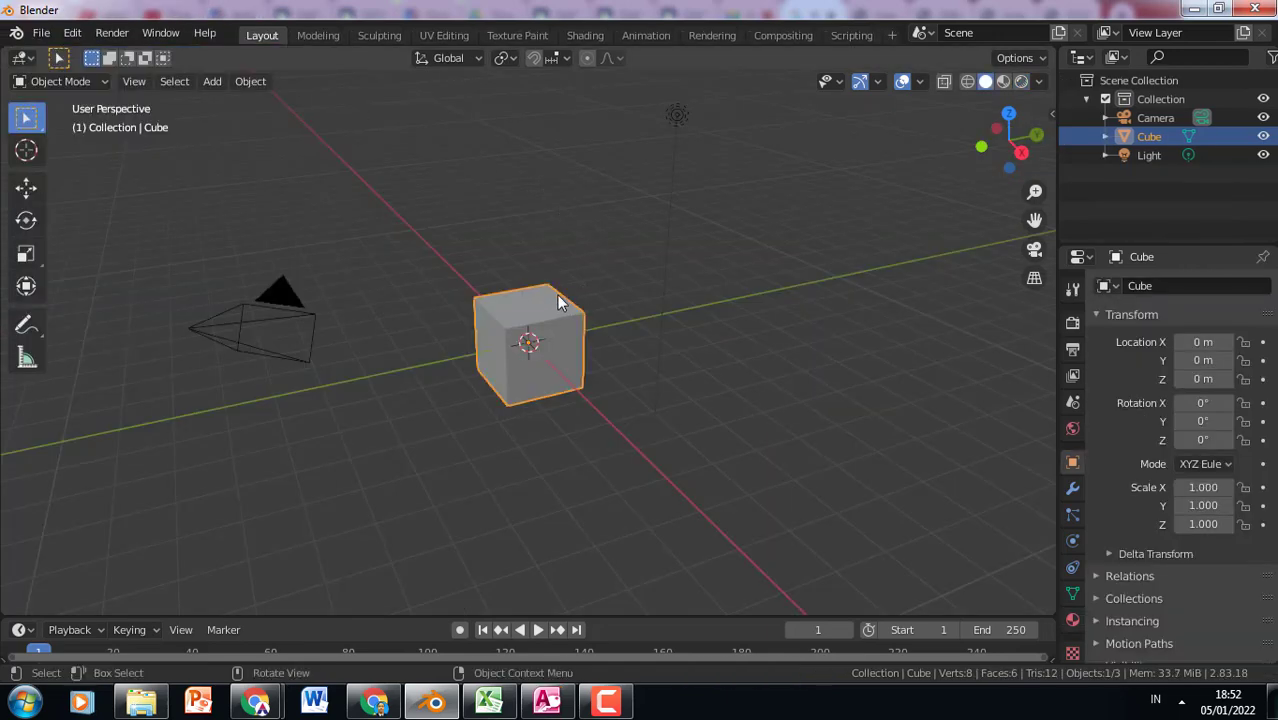
Replace the default cube with a Monkey mesh at the scene origin and view its face up close.
key("Delete")
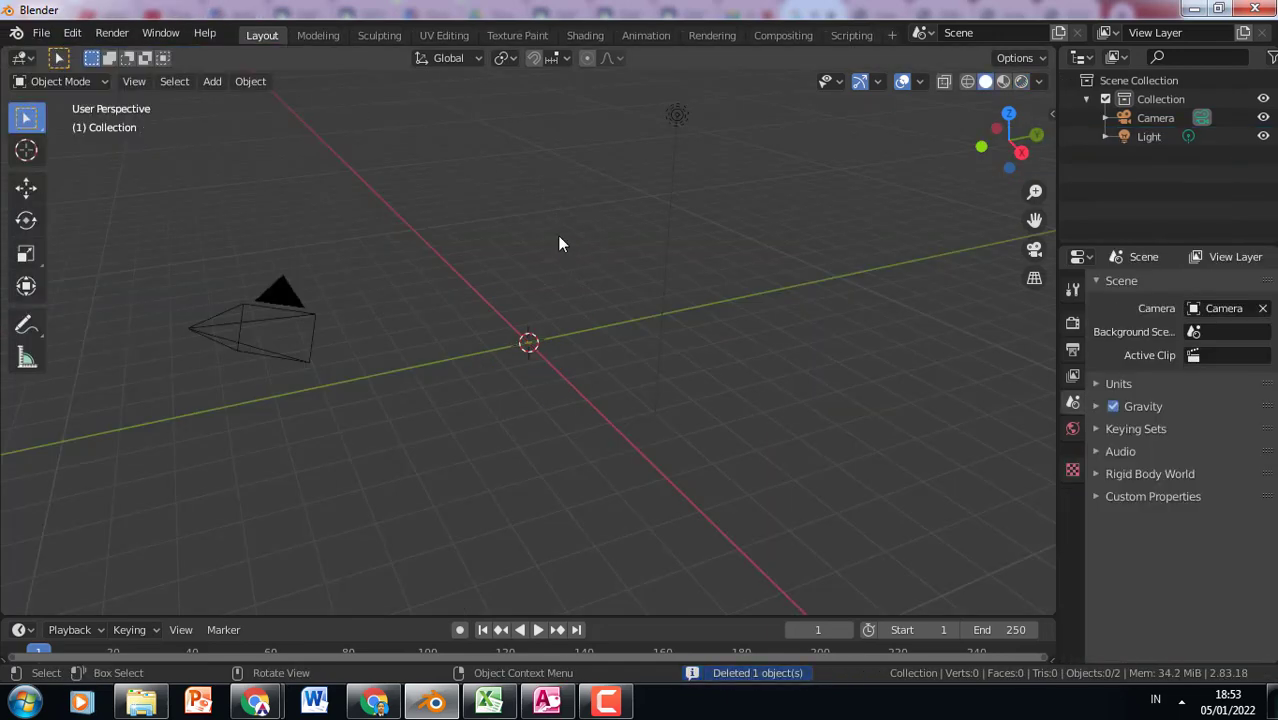
scroll(557, 240, "up", 4)
left_click(214, 86)
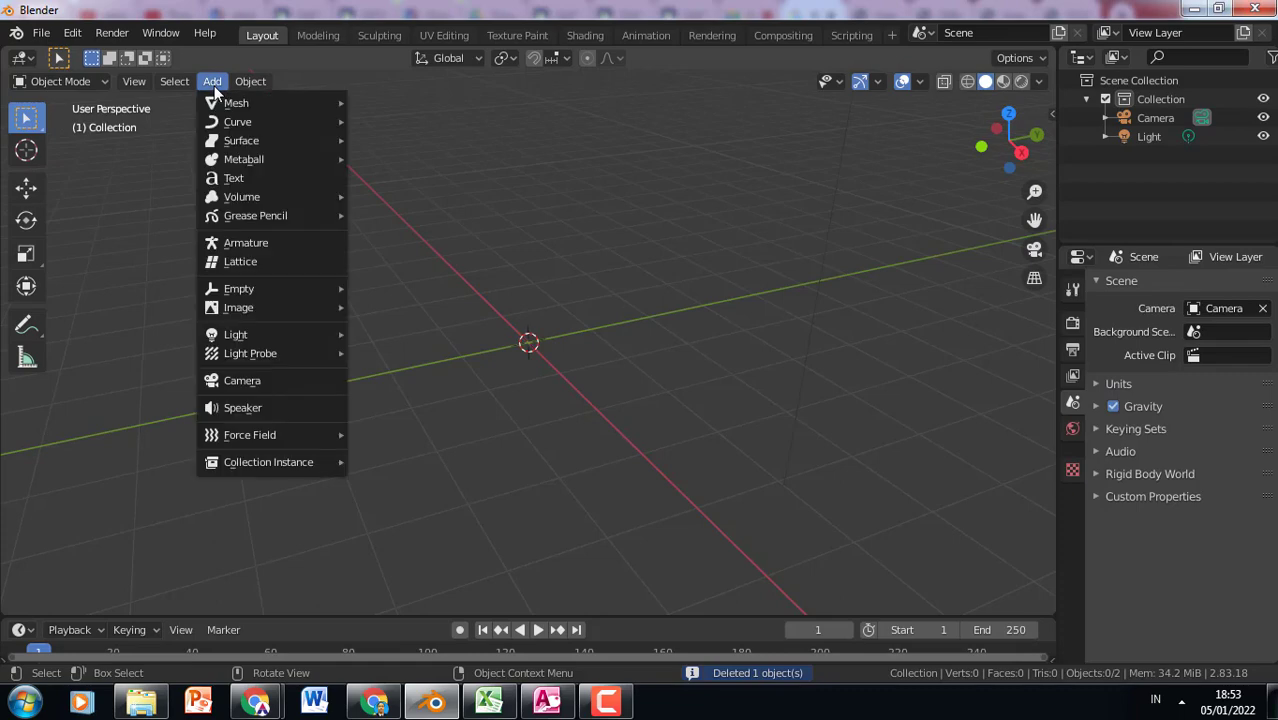
mouse_move(233, 99)
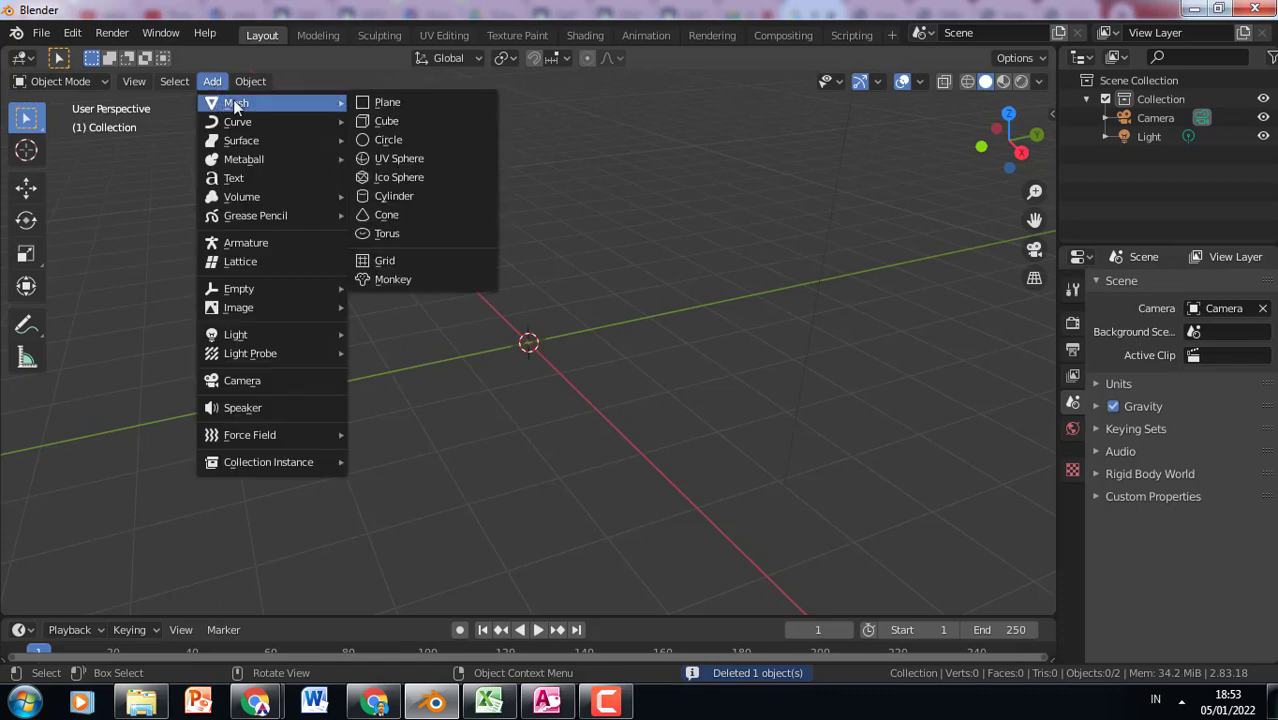
left_click(405, 279)
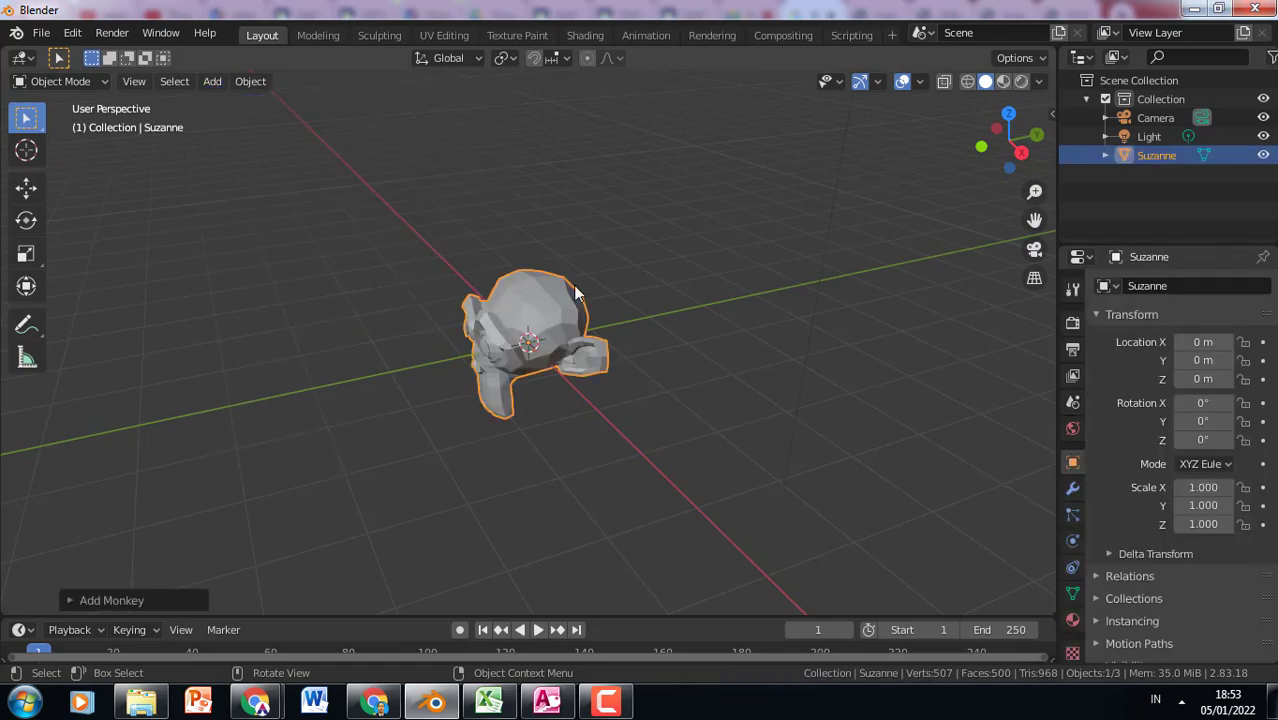
scroll(376, 353, "up", 4)
middle_click_drag(376, 353, 491, 301)
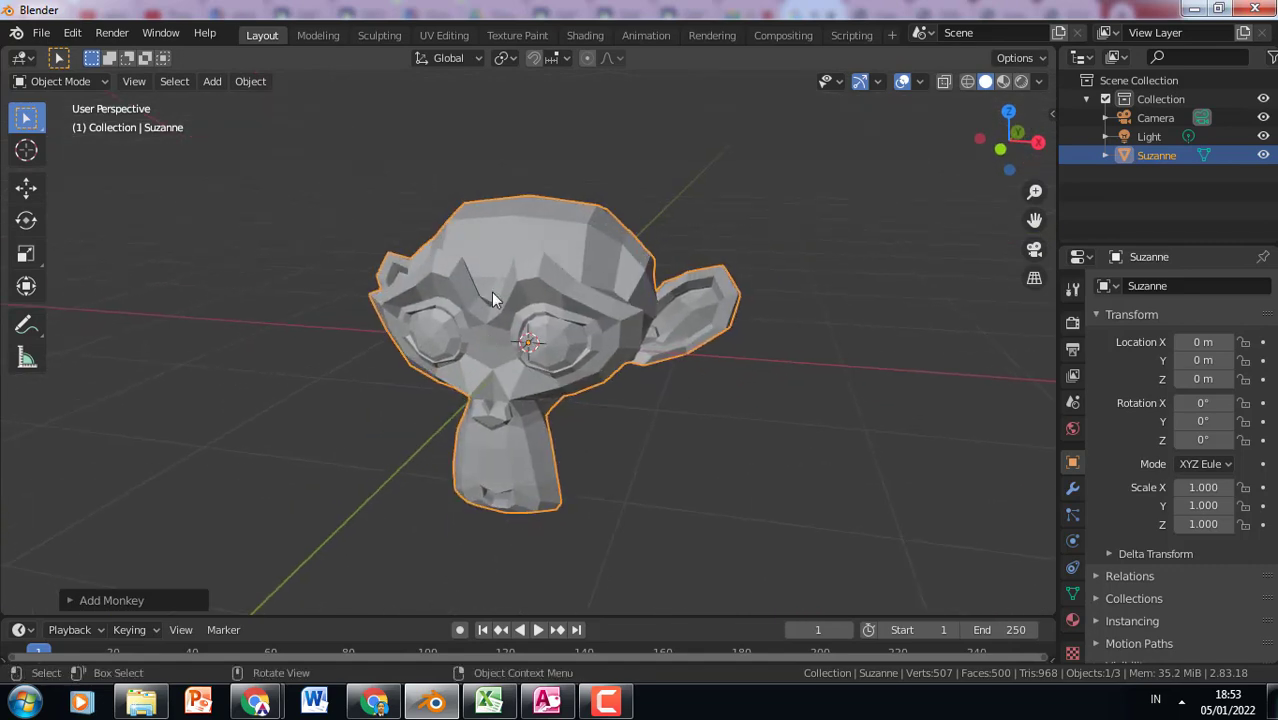
Add a Subdivision Surface modifier to the monkey head.
left_click(726, 200)
left_click(596, 260)
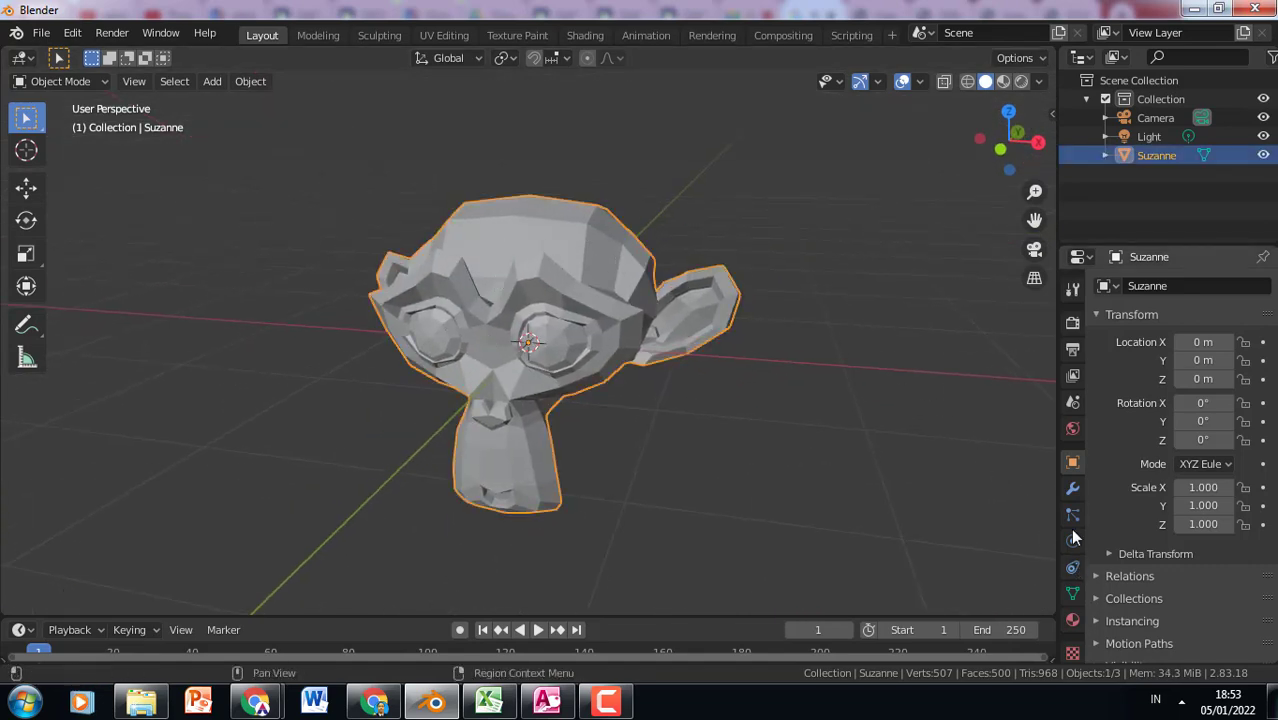
left_click(1072, 487)
left_click(1152, 285)
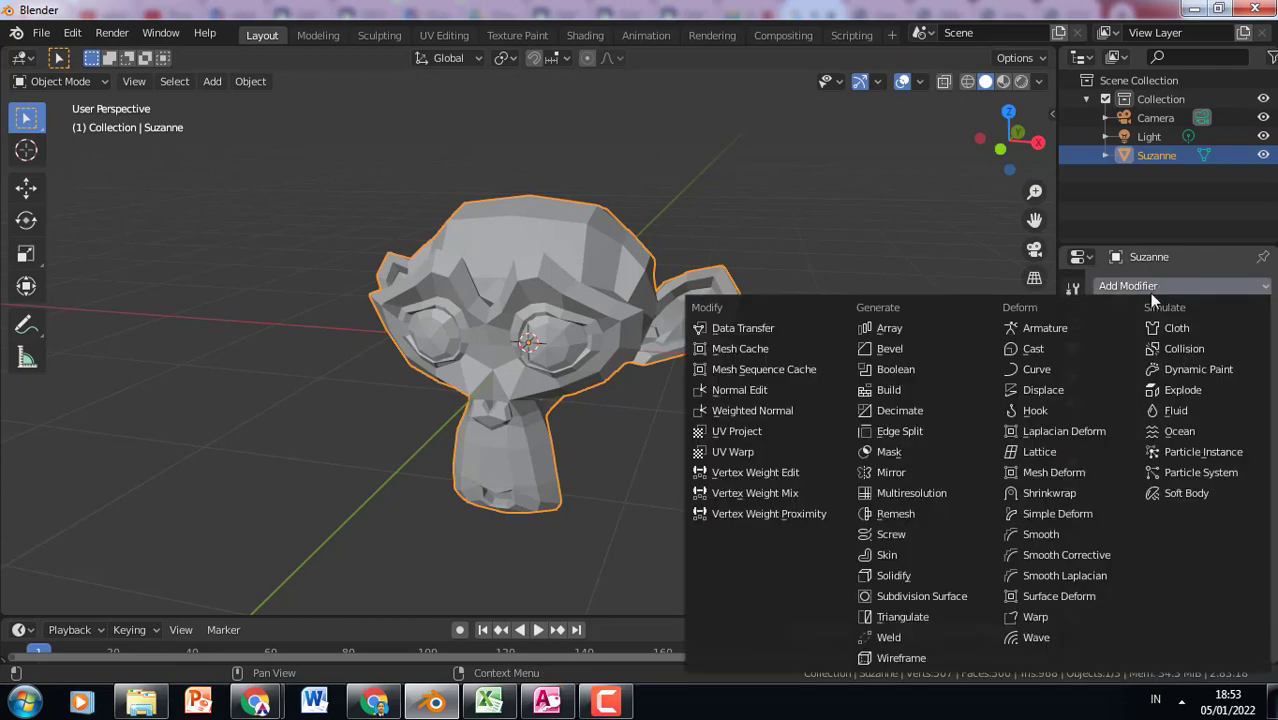
left_click(934, 594)
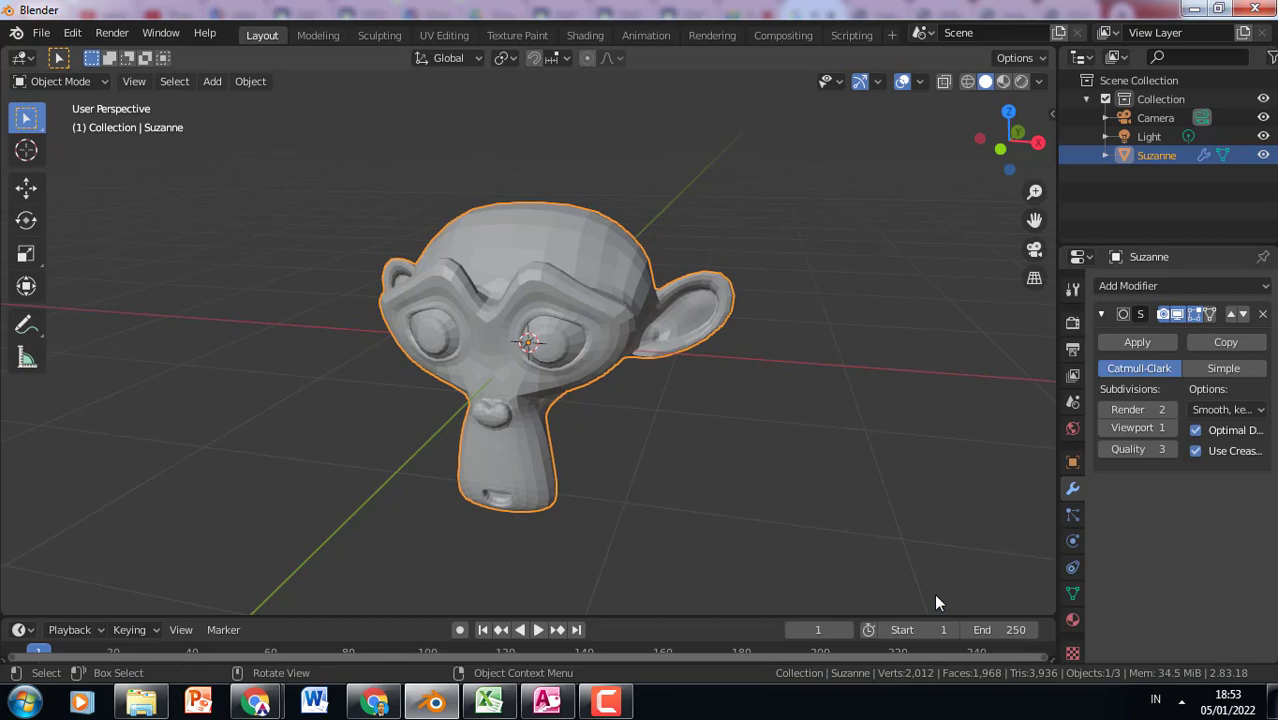
Set the monkey's subdivision levels to 4 for the viewport and 3 for rendering.
left_click(1171, 428)
left_click(1171, 428)
left_click(1171, 428)
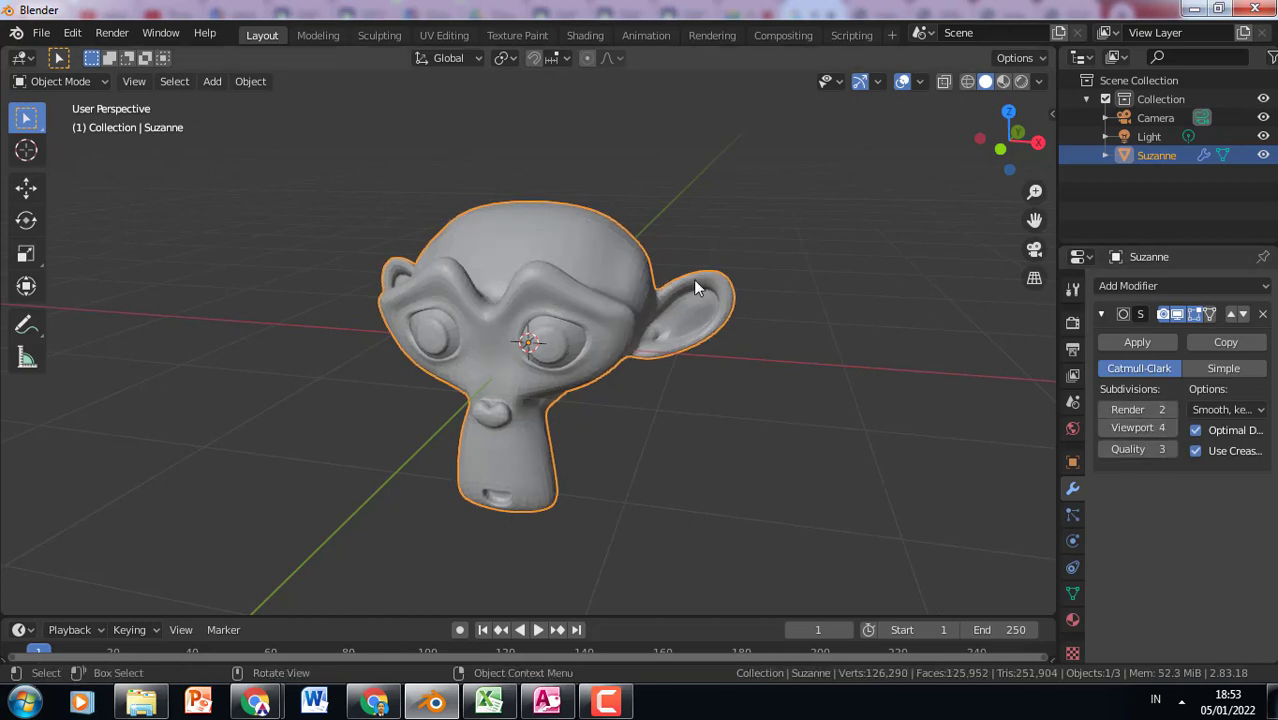
left_click(708, 198)
left_click(582, 241)
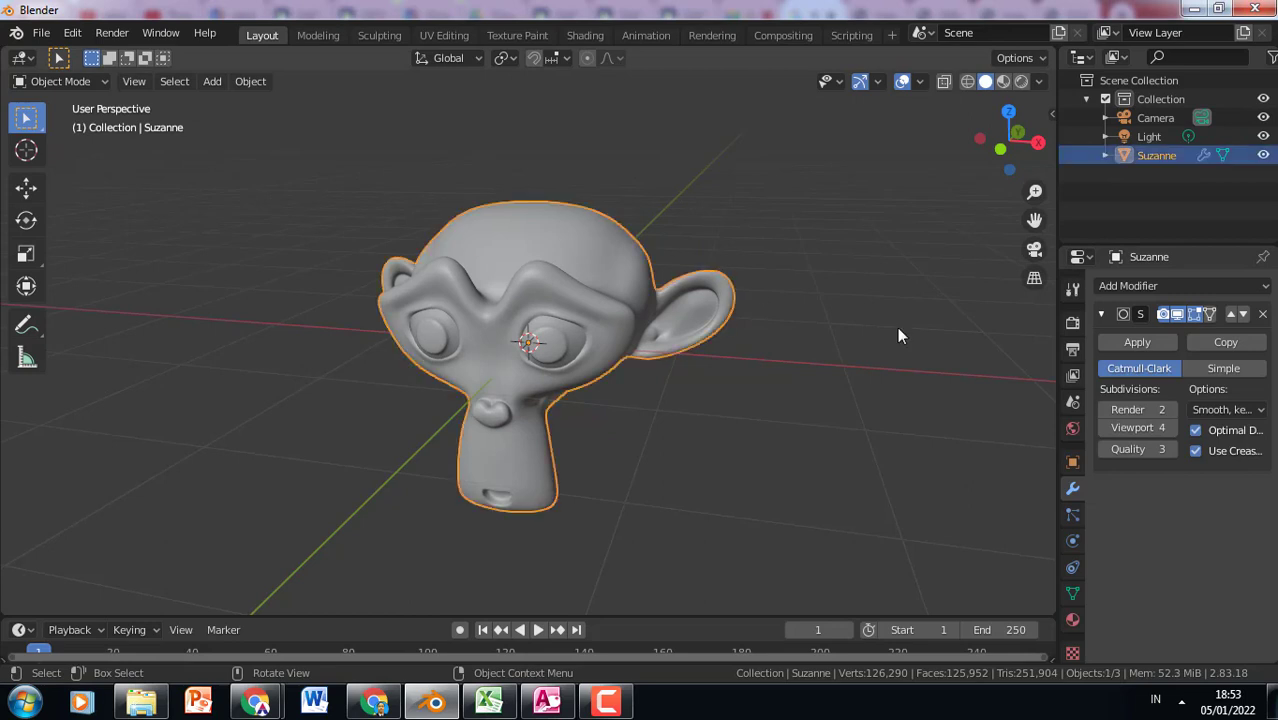
left_click(1171, 409)
left_click(723, 213)
scroll(573, 237, "up", 4)
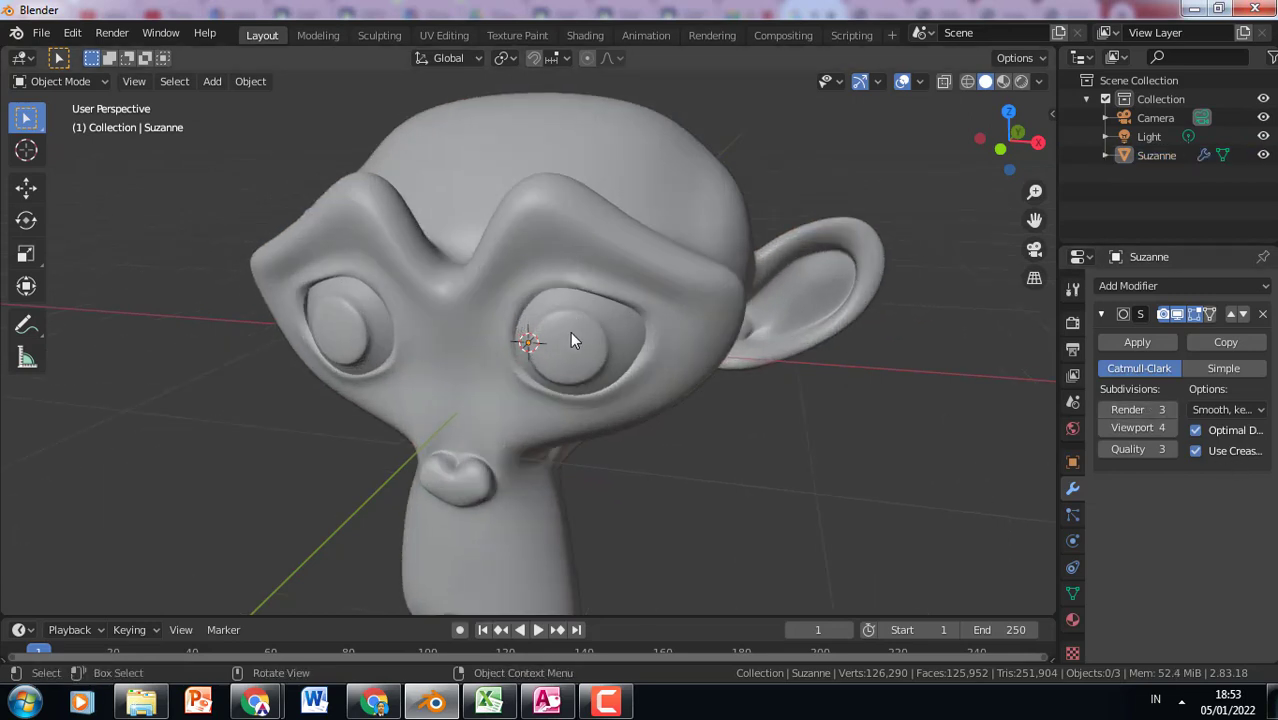
scroll(571, 327, "down", 4)
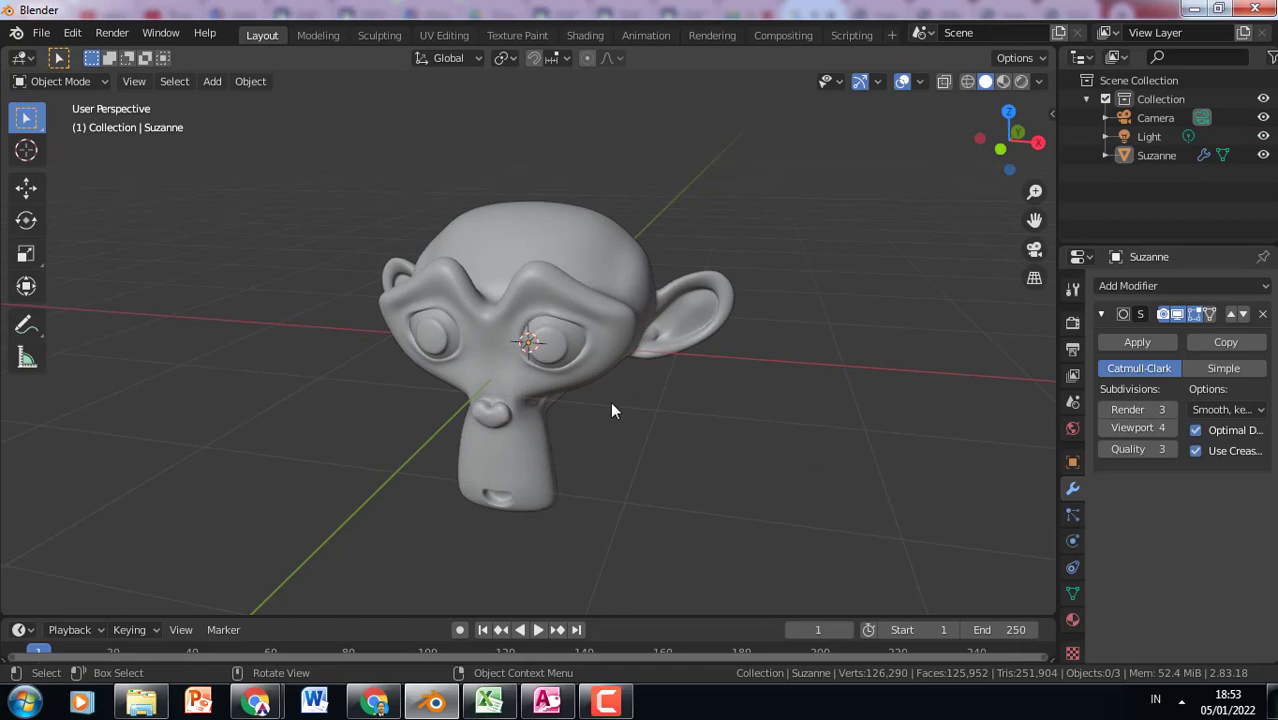
Switch the viewport to rendered shading and lower the existing light to a height of about 2.9 m.
left_click(1021, 81)
scroll(767, 277, "down", 8)
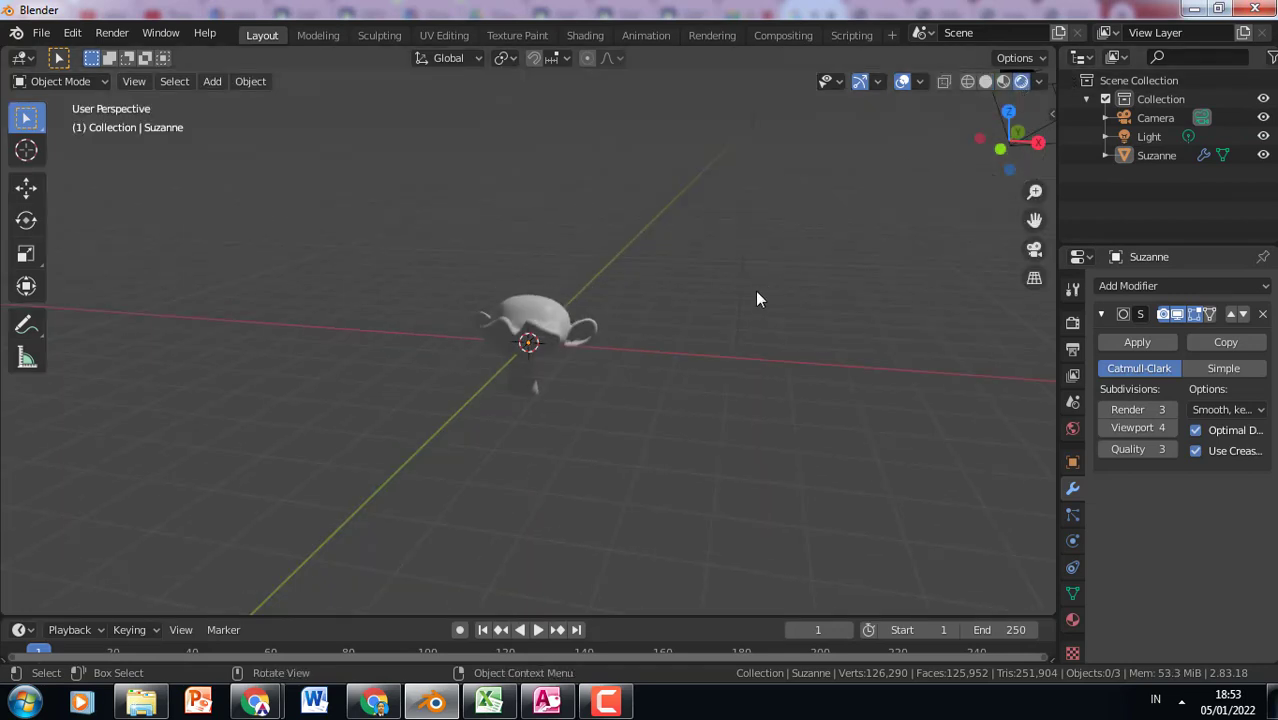
left_click(631, 202)
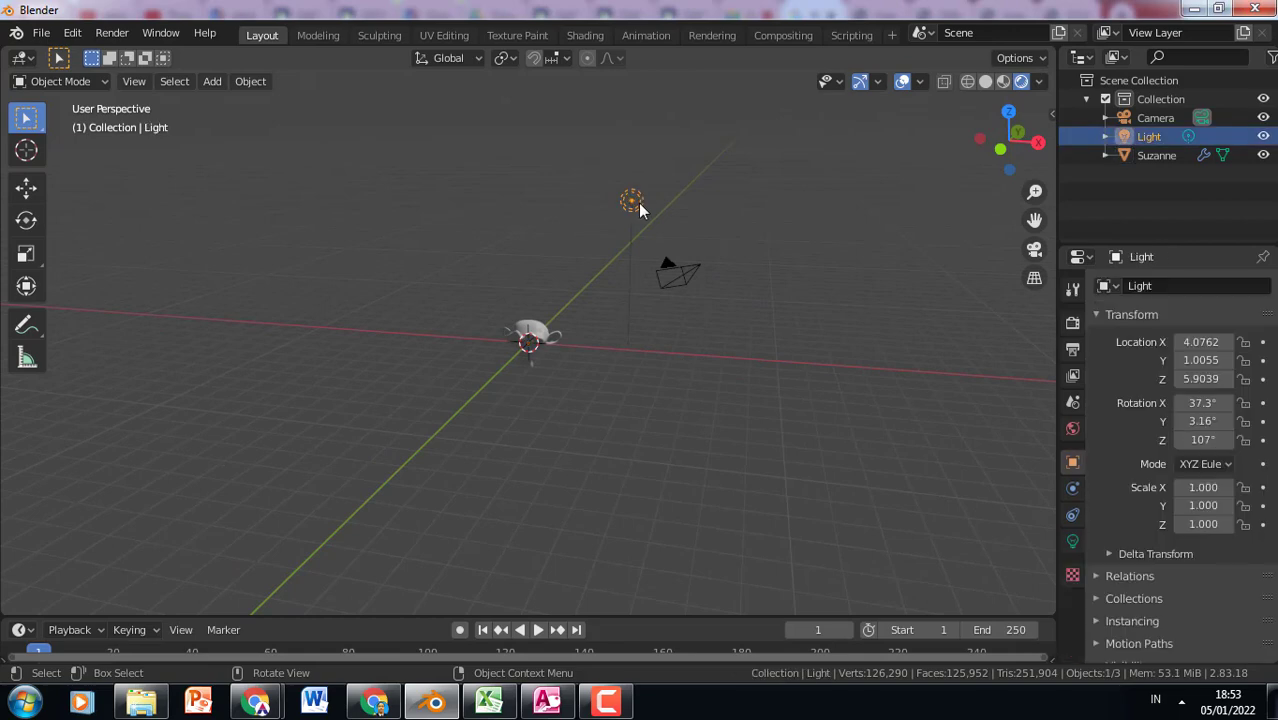
left_click(38, 187)
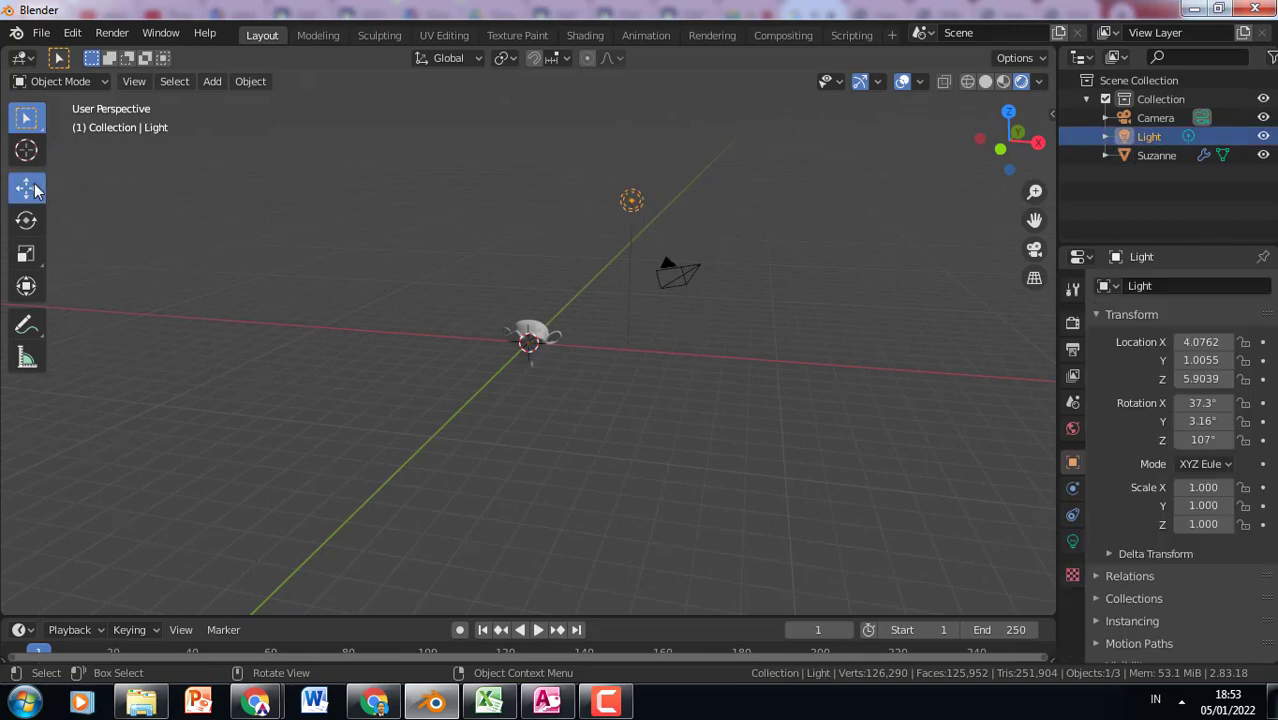
scroll(555, 262, "up", 4)
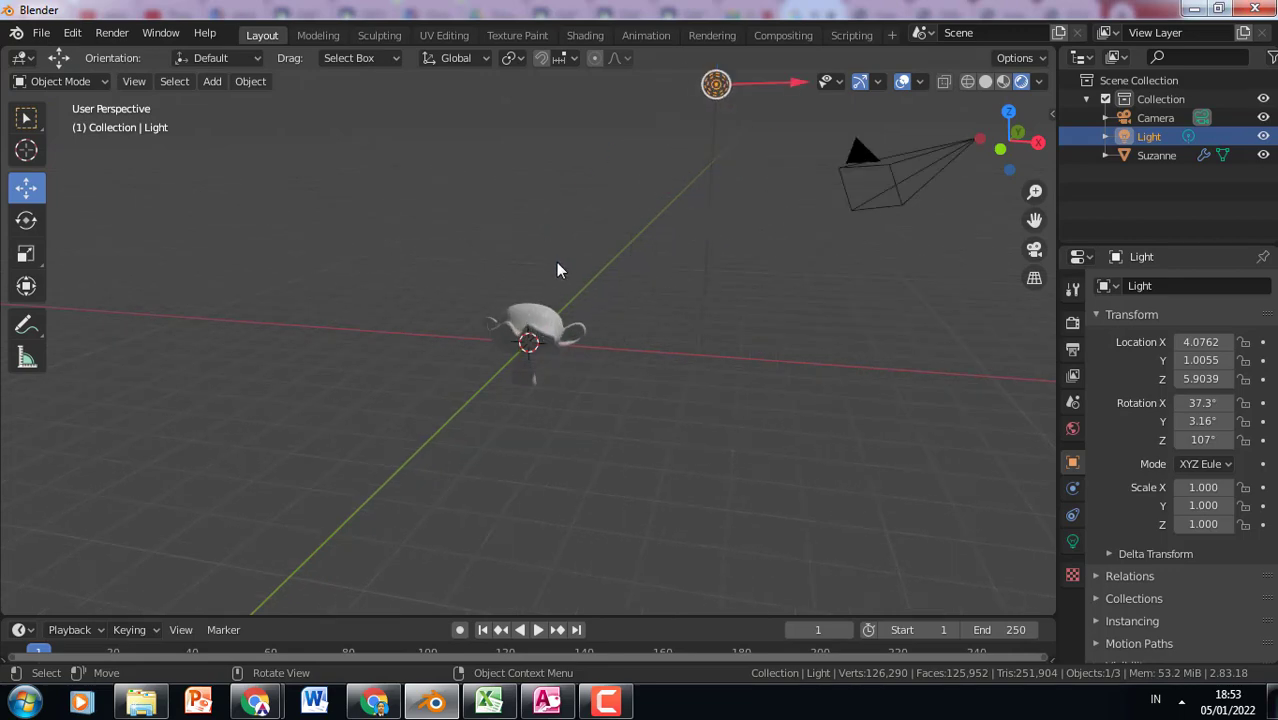
scroll(620, 210, "down", 2)
left_click_drag(688, 100, 679, 205)
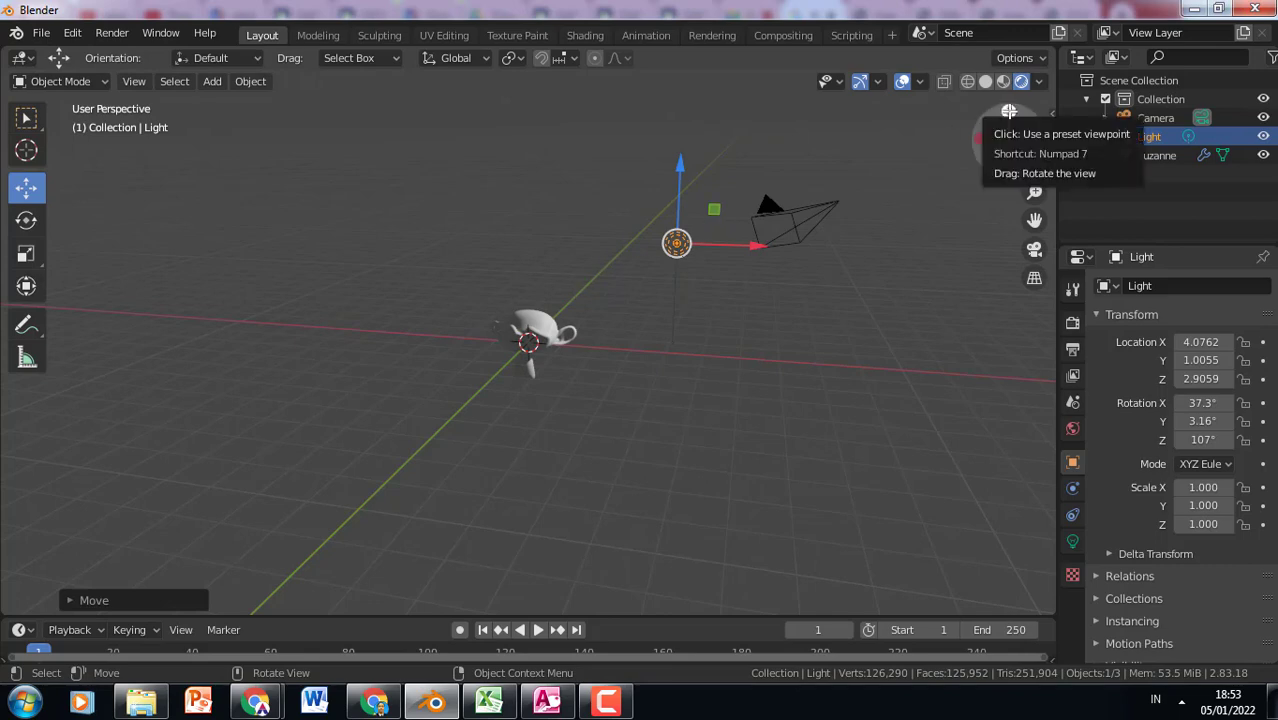
From the top view, move the light diagonally in front of the monkey to about X -5.7 m, Y -3 m and open its light settings.
left_click(1009, 112)
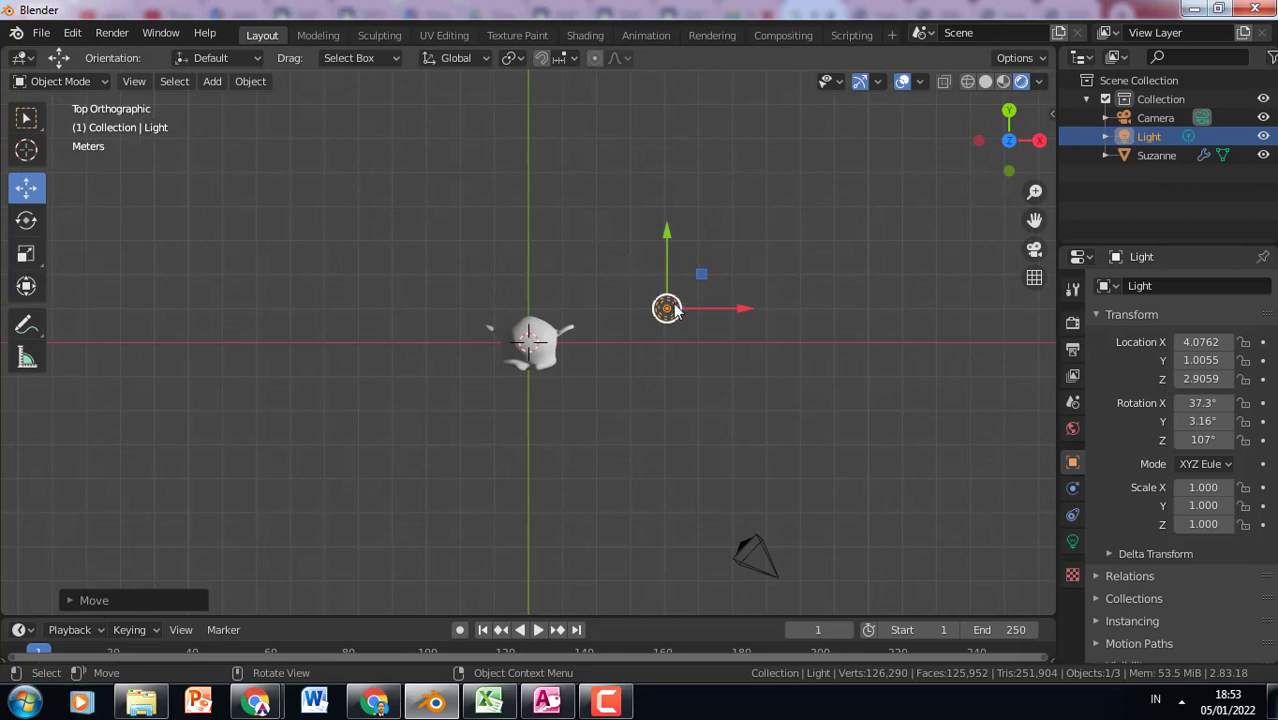
left_click_drag(652, 311, 334, 446)
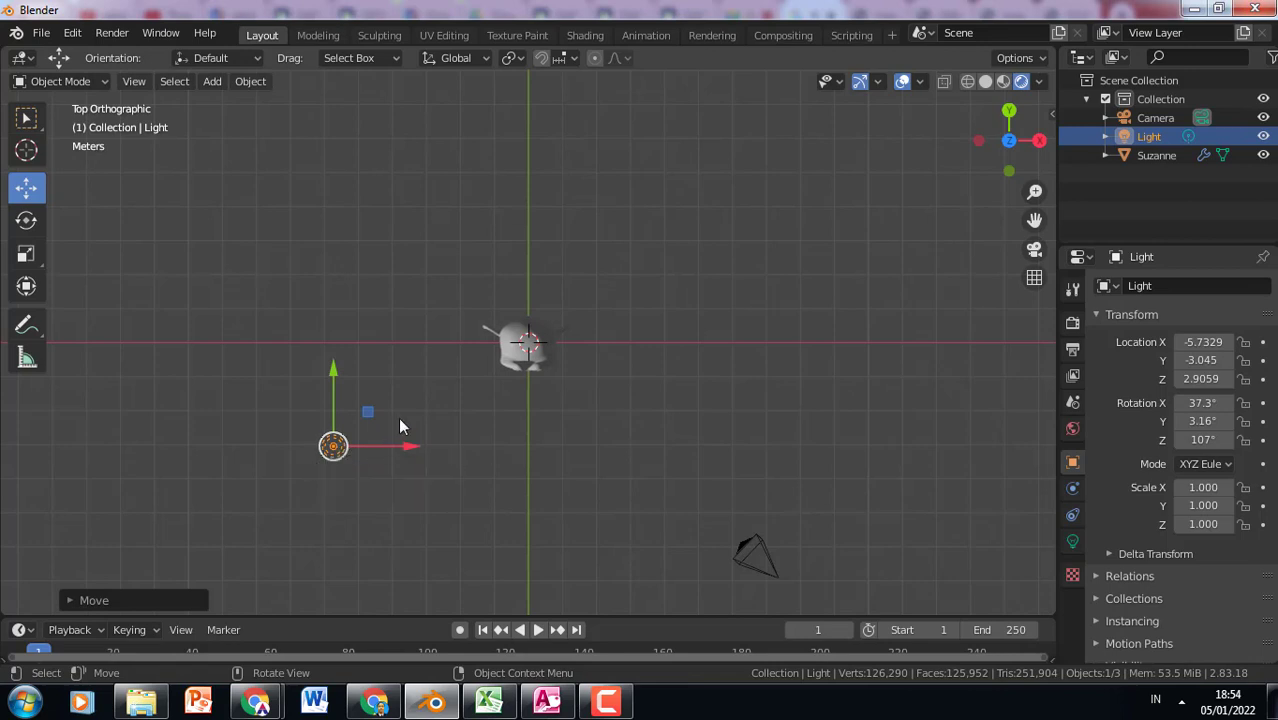
left_click(1072, 541)
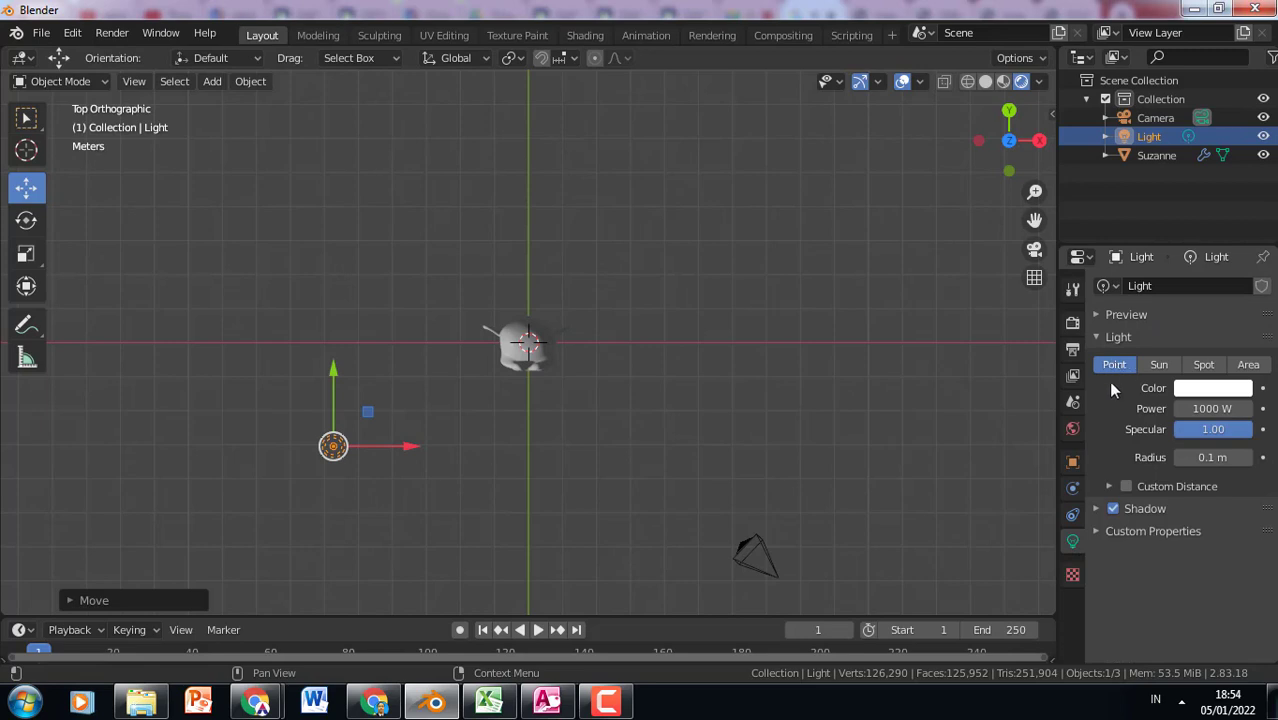
scroll(365, 432, "up", 3)
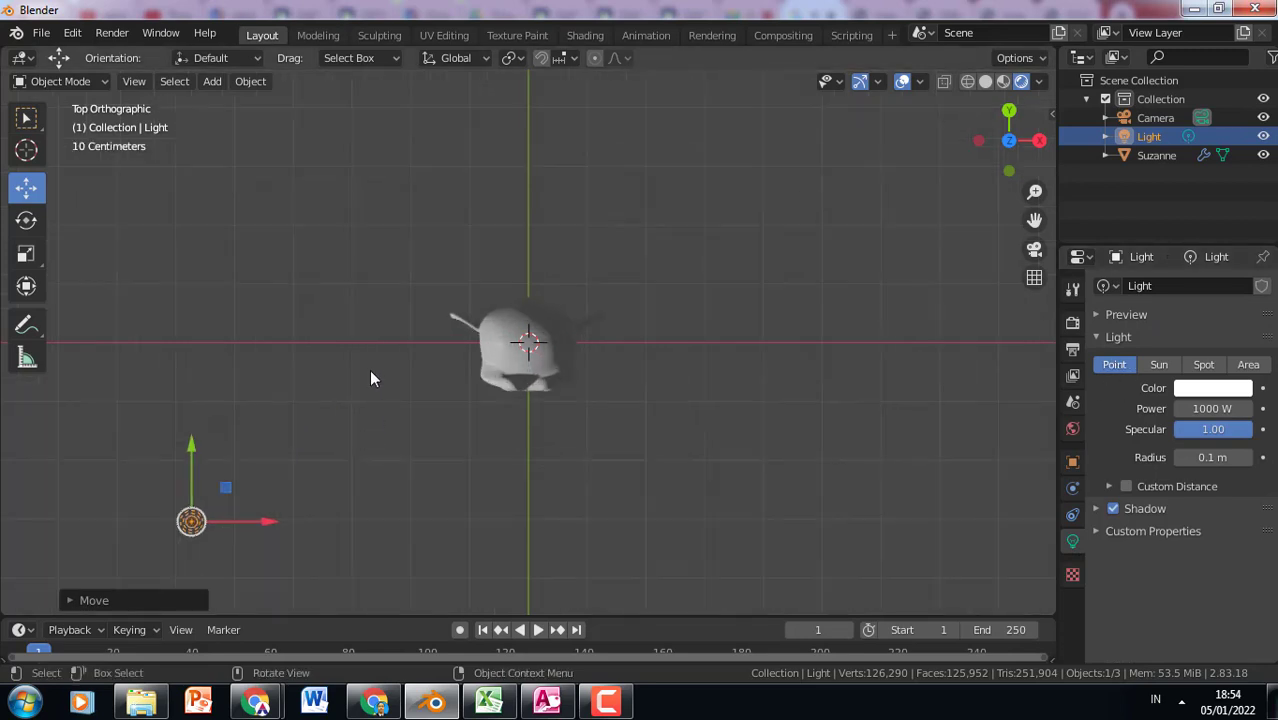
scroll(369, 369, "down", 3)
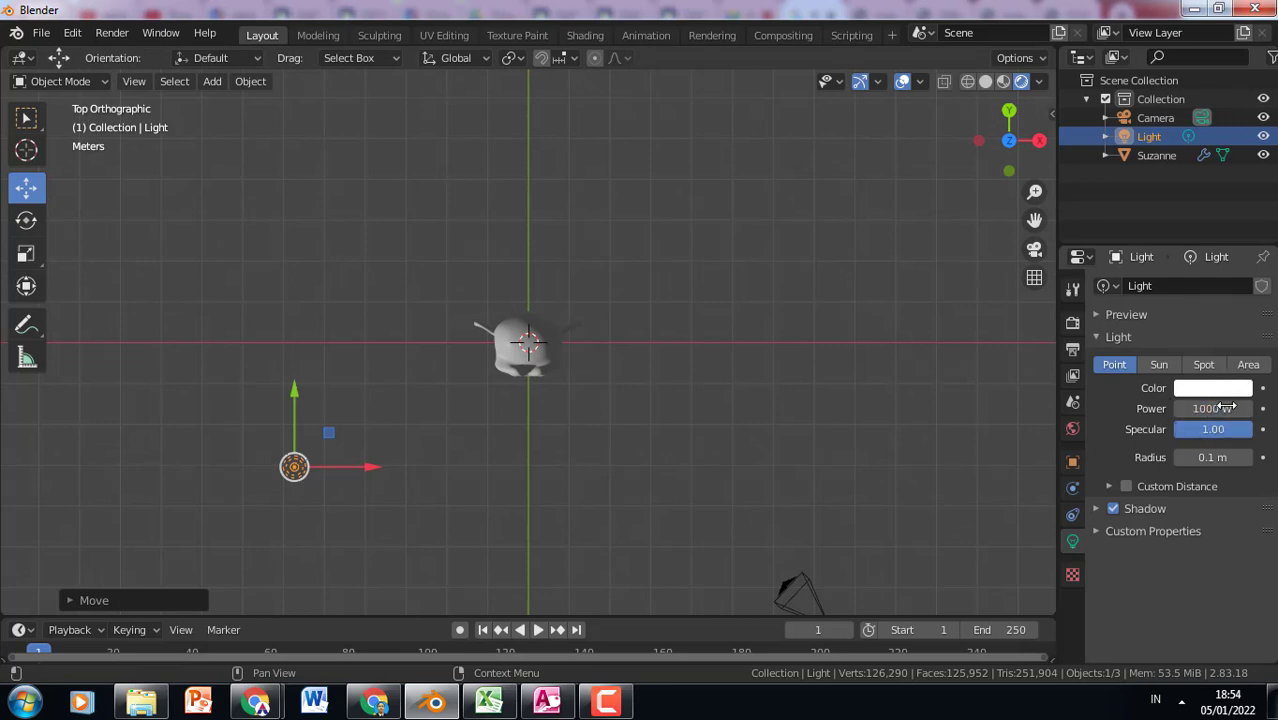
Nudge the light slightly along the ground plane in the top view, still diagonally in front of the monkey.
left_click(365, 354)
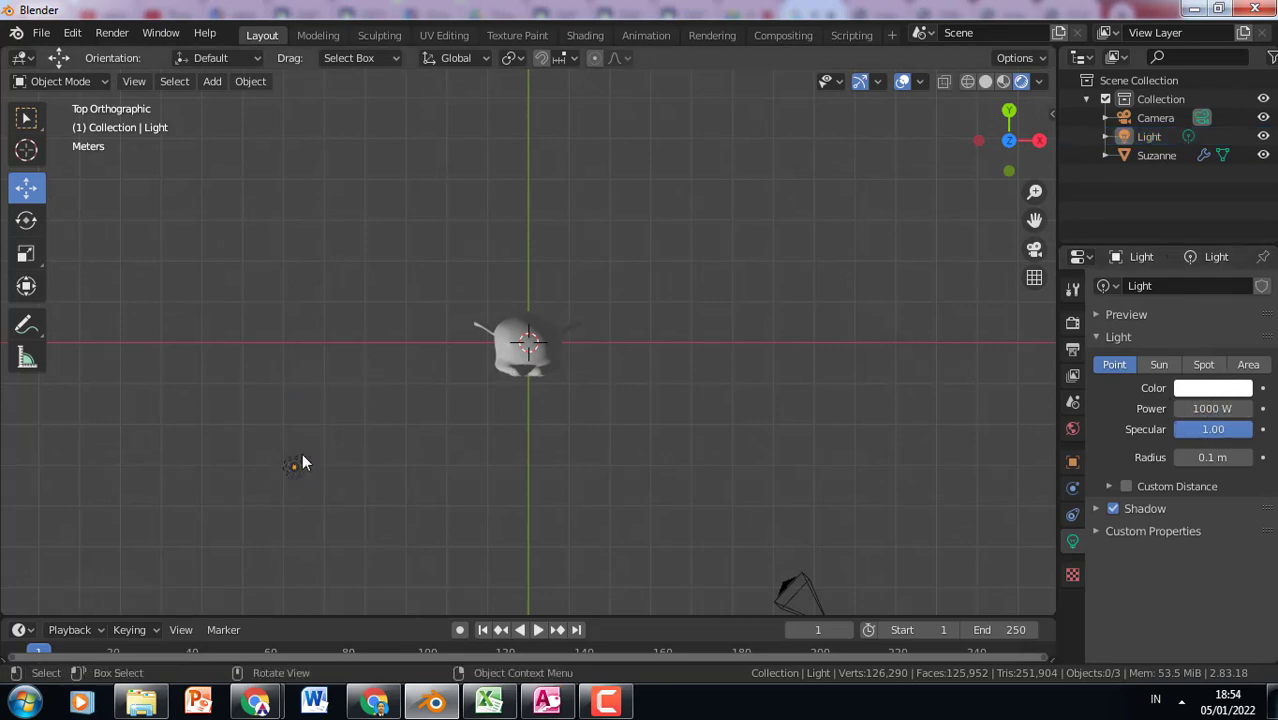
left_click(295, 467)
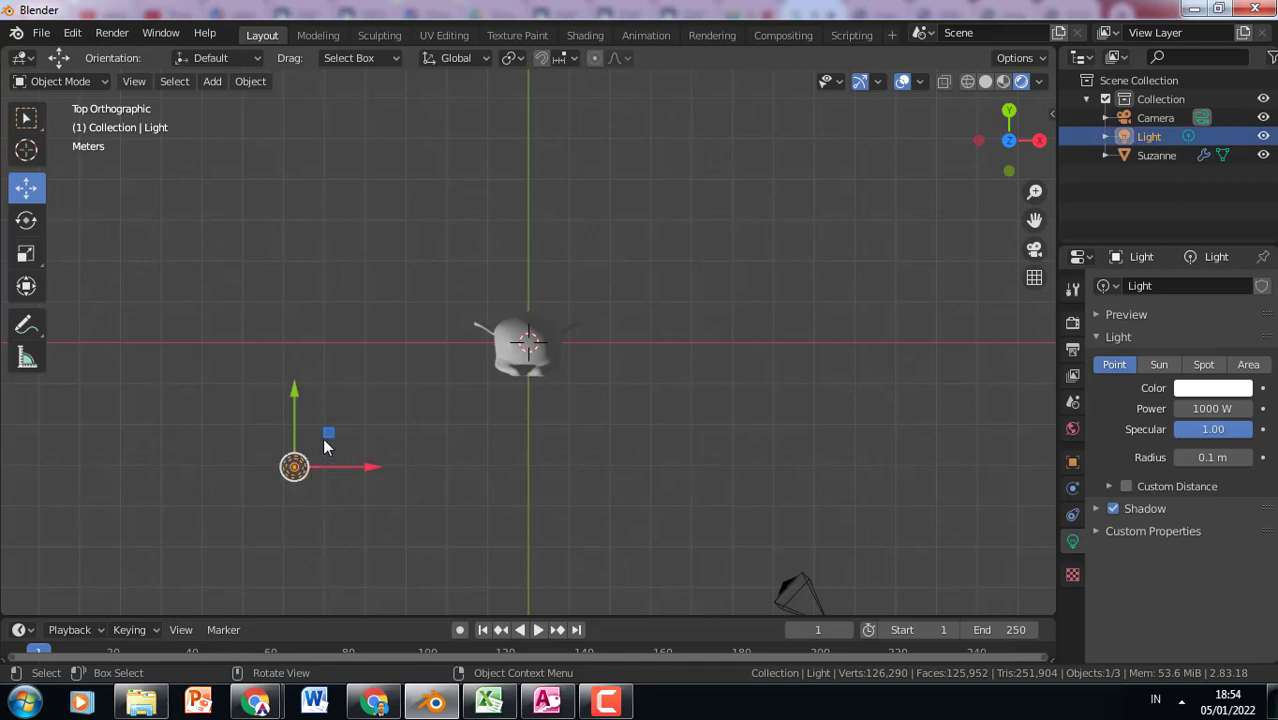
left_click_drag(320, 435, 348, 451)
From the front view, lower the light to just above the monkey's eye level and fine-tune its position to light one side of the face.
middle_click_drag(593, 419, 543, 228)
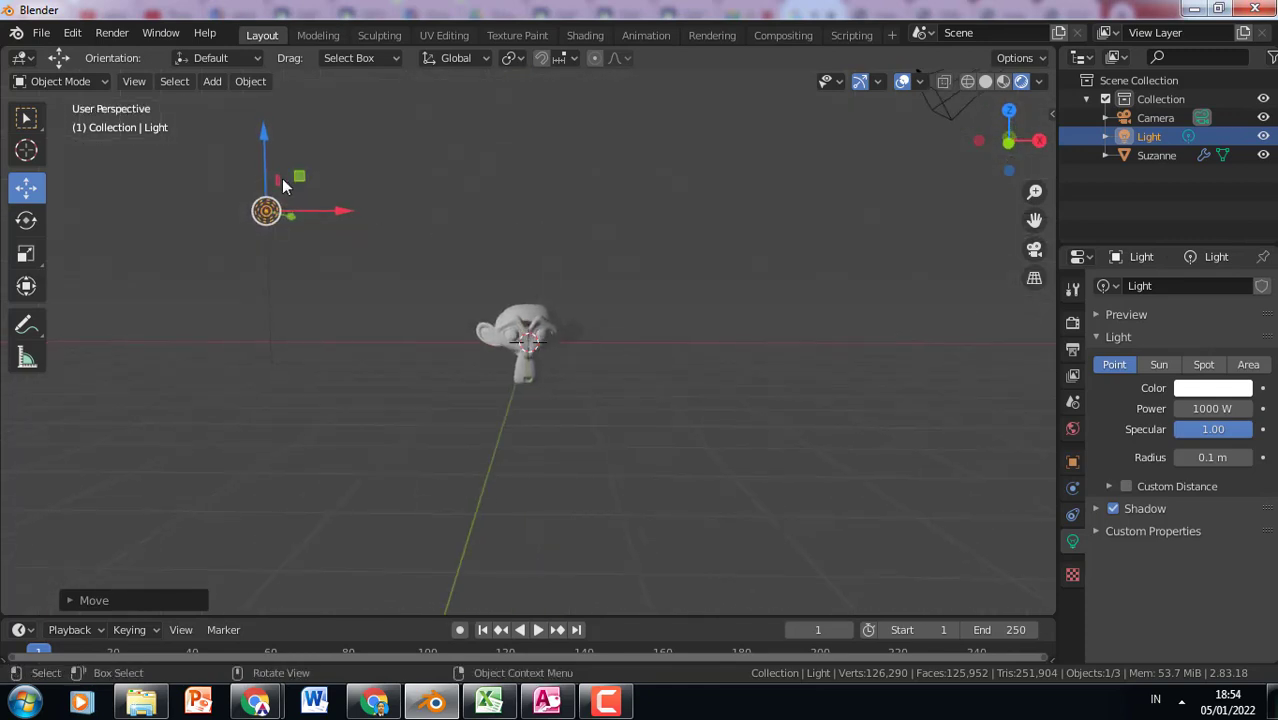
left_click(1008, 141)
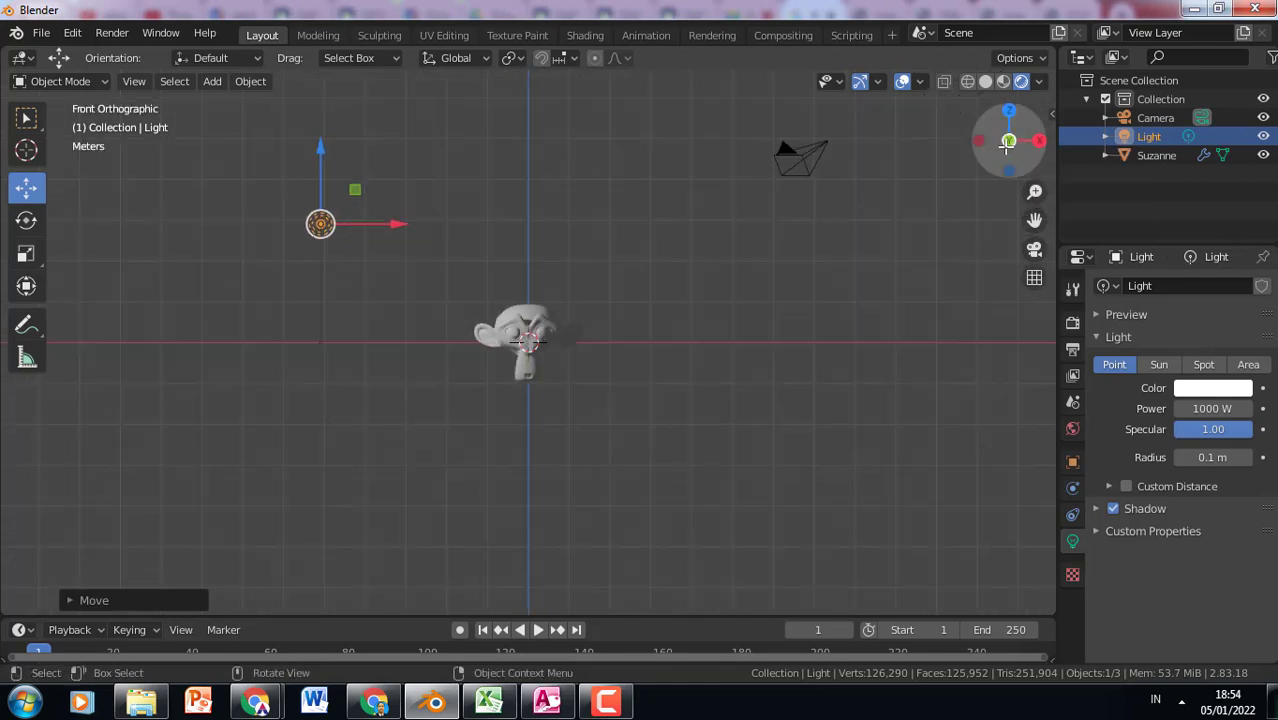
left_click_drag(317, 154, 313, 265)
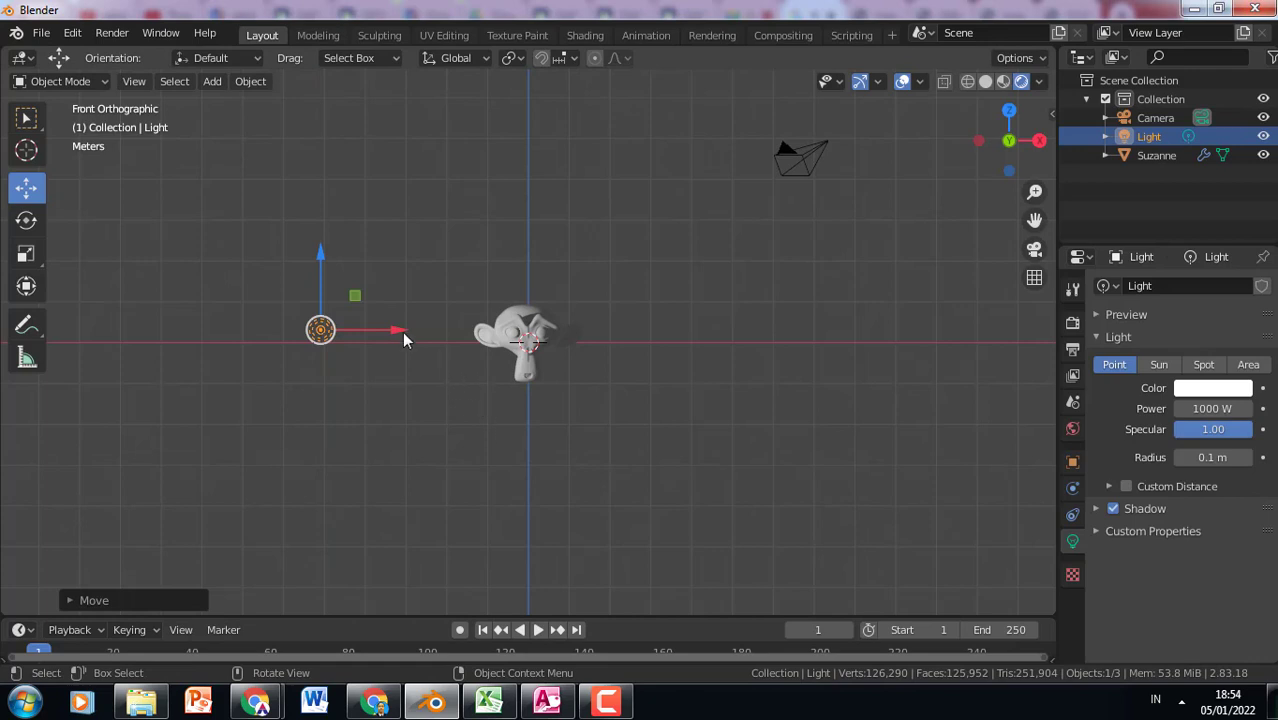
mouse_move(374, 330)
left_mouse_down()
mouse_move(237, 329)
mouse_move(370, 340)
left_mouse_up()
mouse_move(295, 258)
left_mouse_down()
mouse_move(307, 174)
mouse_move(293, 193)
mouse_move(291, 265)
mouse_move(293, 228)
mouse_move(296, 238)
left_mouse_up()
mouse_move(357, 312)
left_mouse_down()
mouse_move(308, 310)
mouse_move(365, 320)
left_mouse_up()
scroll(531, 311, "up", 3)
scroll(531, 311, "up", 3)
scroll(531, 311, "down", 2)
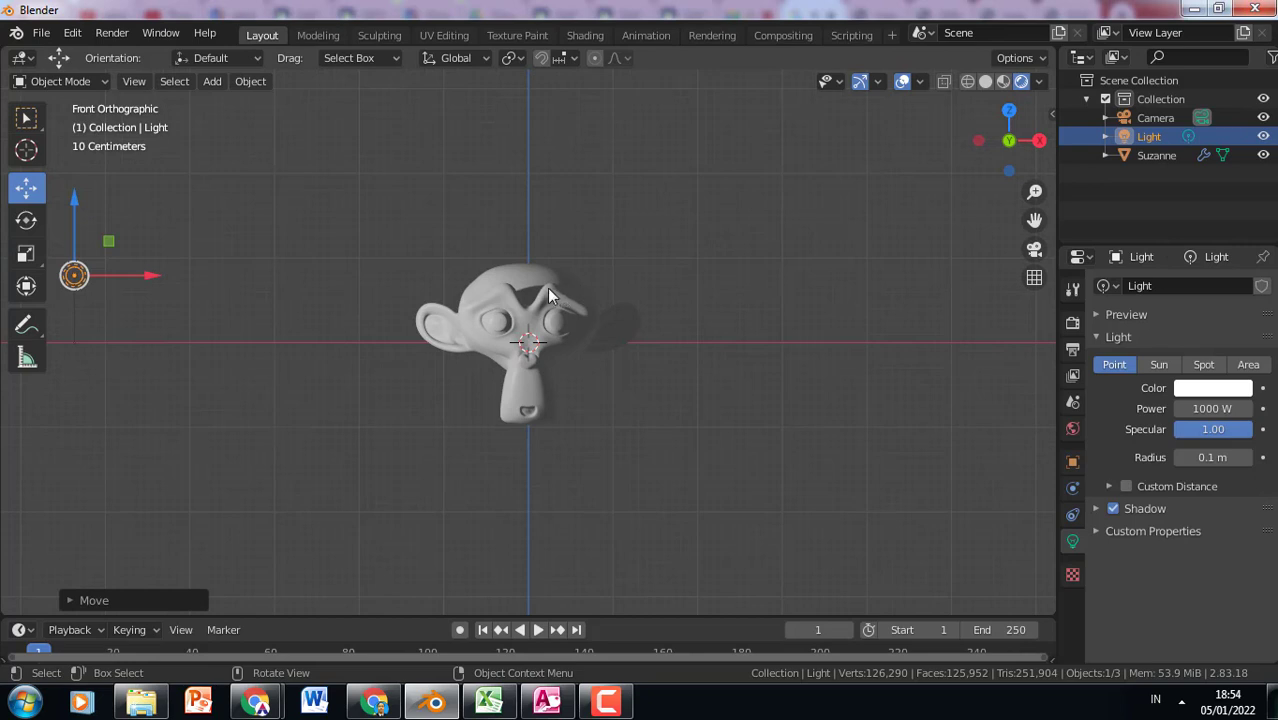
scroll(549, 296, "up", 2)
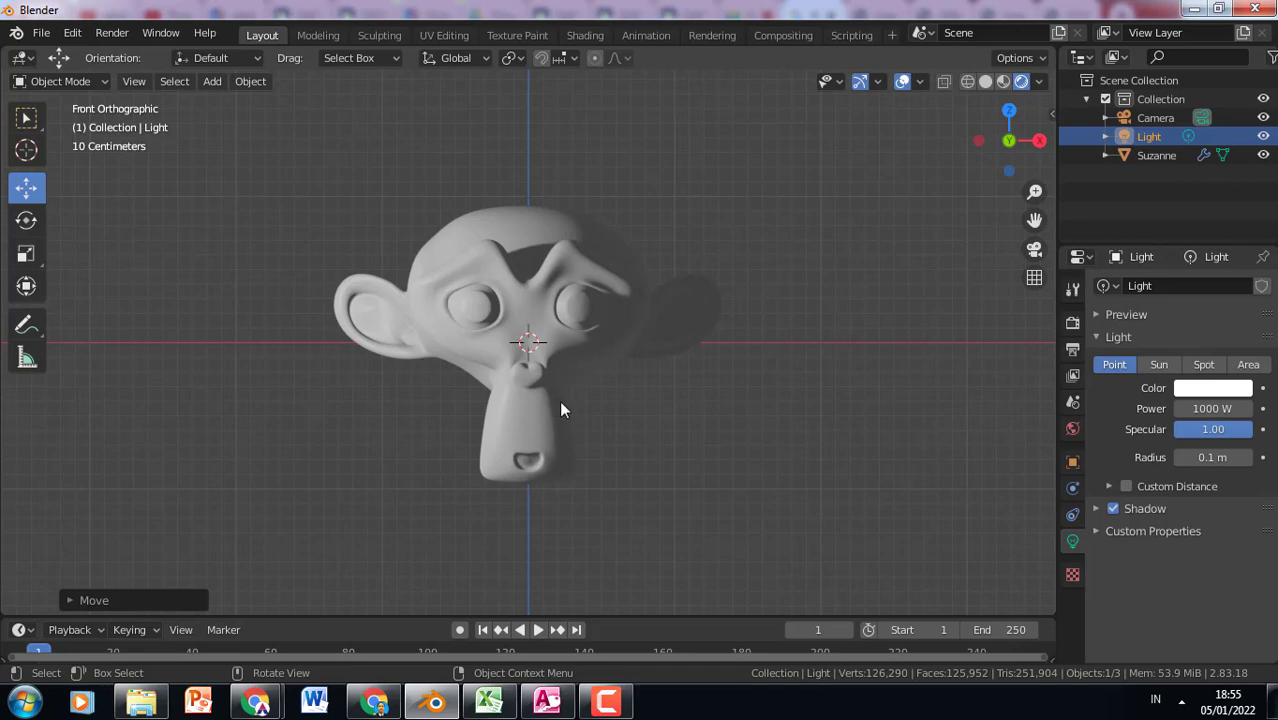
Copy and paste the point light and move the copy along X to the opposite side of the monkey.
scroll(560, 405, "down", 5)
scroll(555, 370, "up", 2)
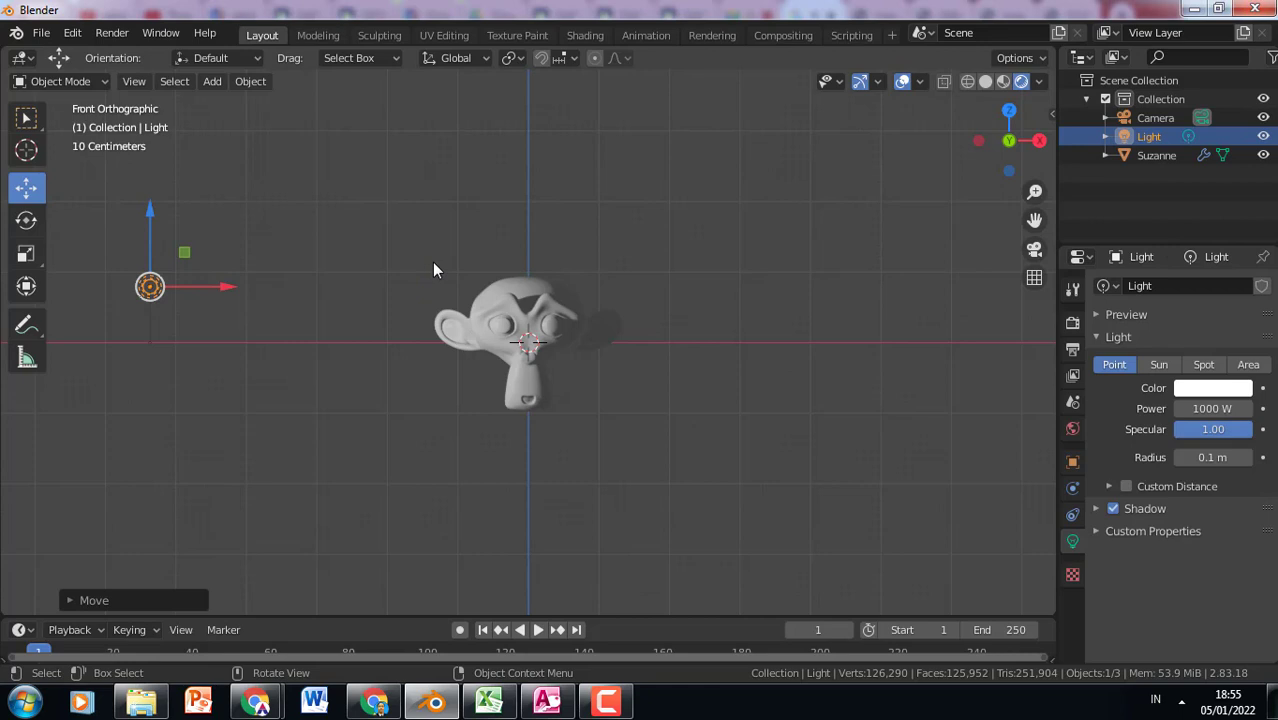
key("ctrl")
key("ctrl+c")
key("ctrl+v")
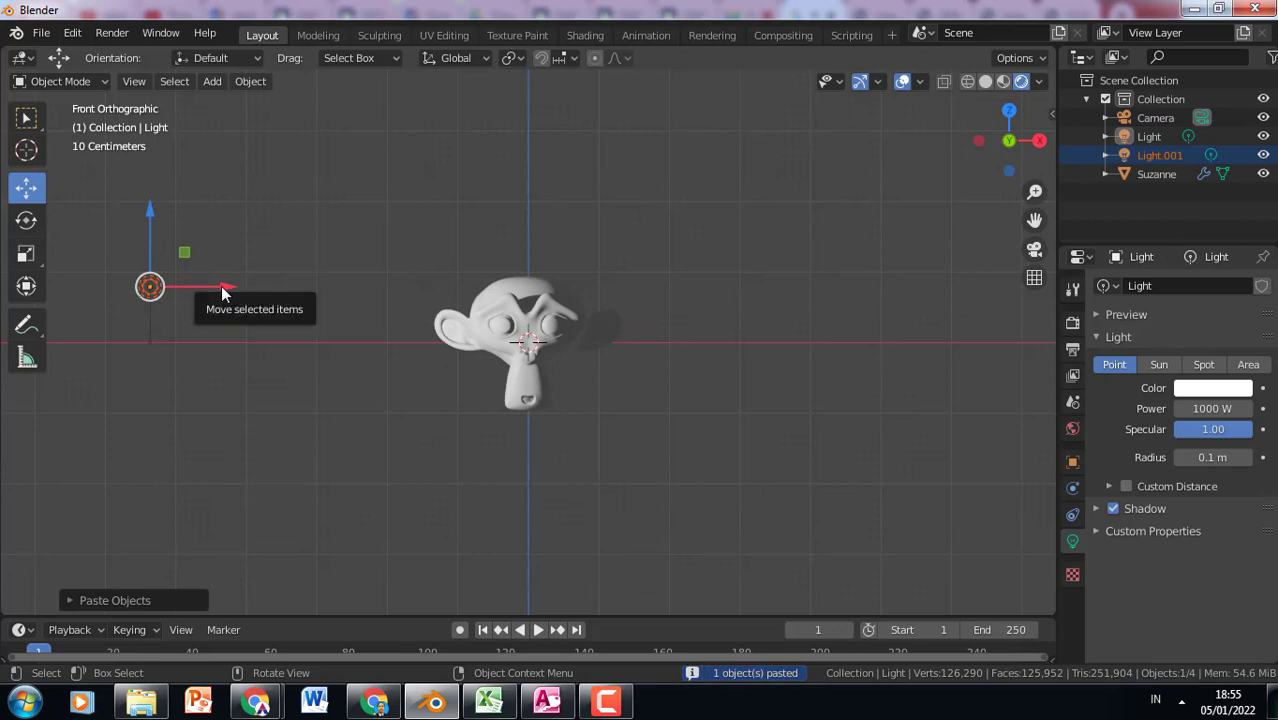
left_click_drag(224, 291, 985, 373)
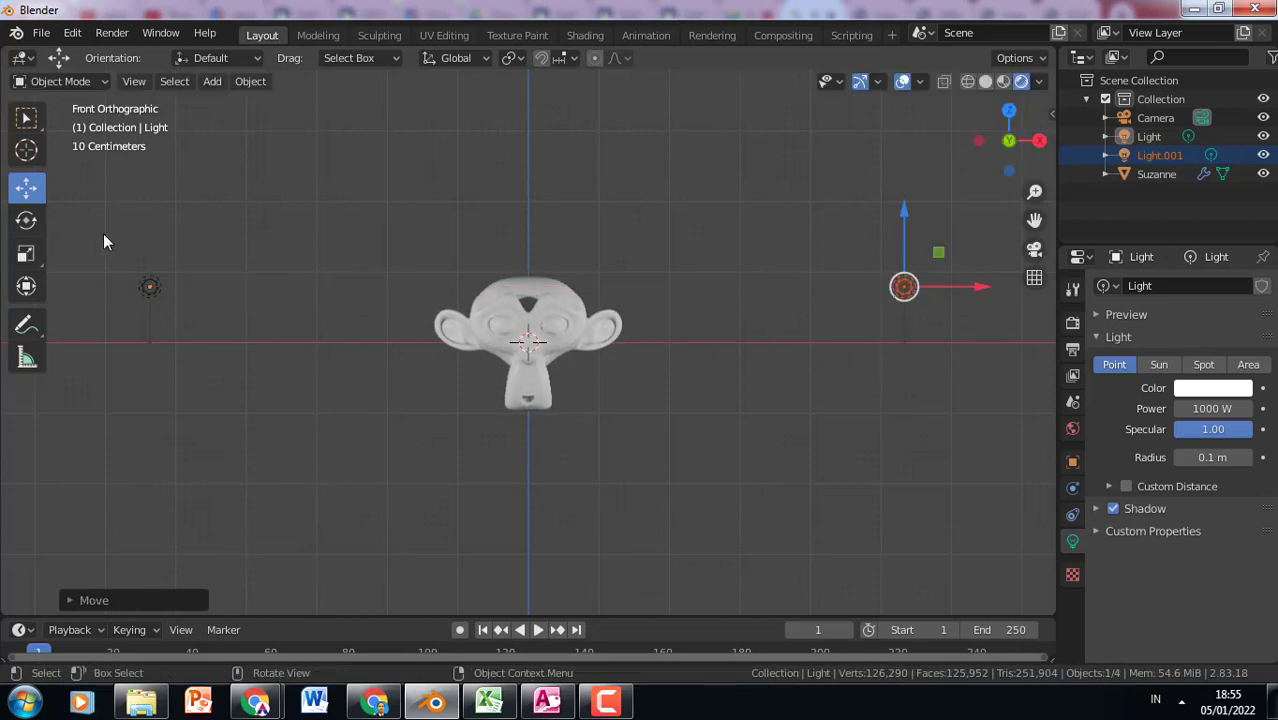
left_click_drag(979, 296, 919, 304)
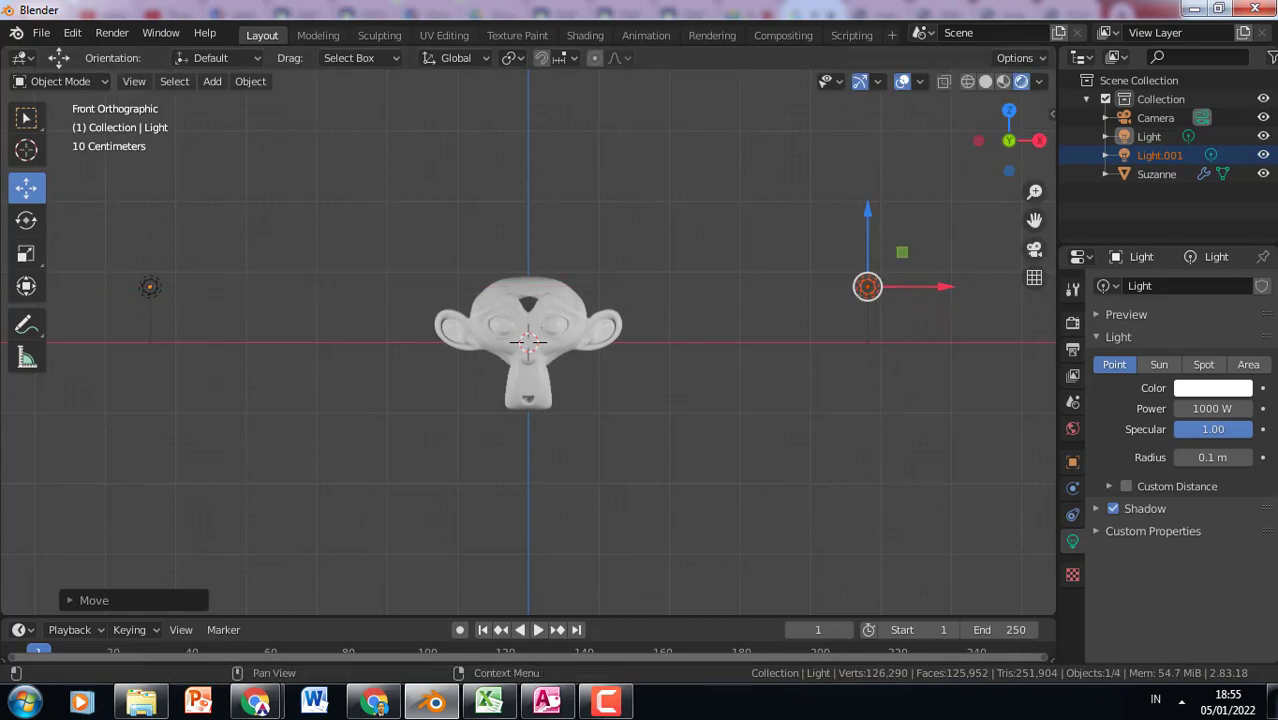
left_click(1212, 408)
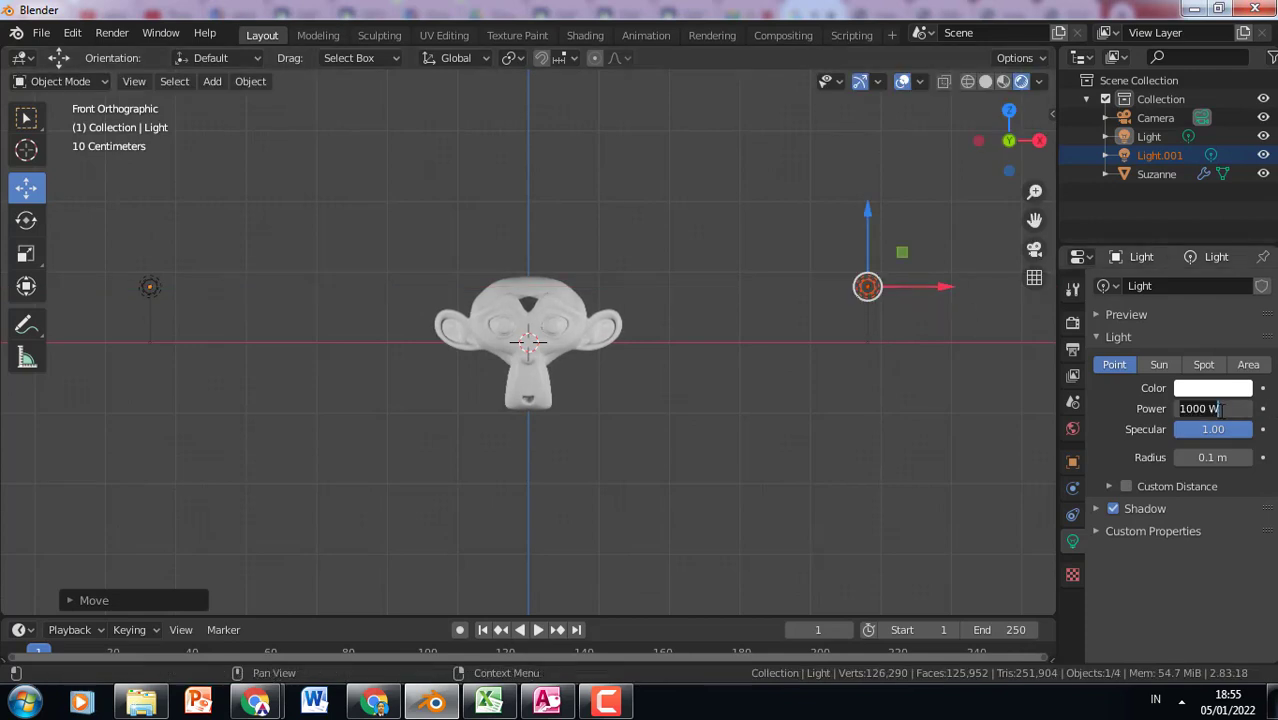
type("33")
key("Return")
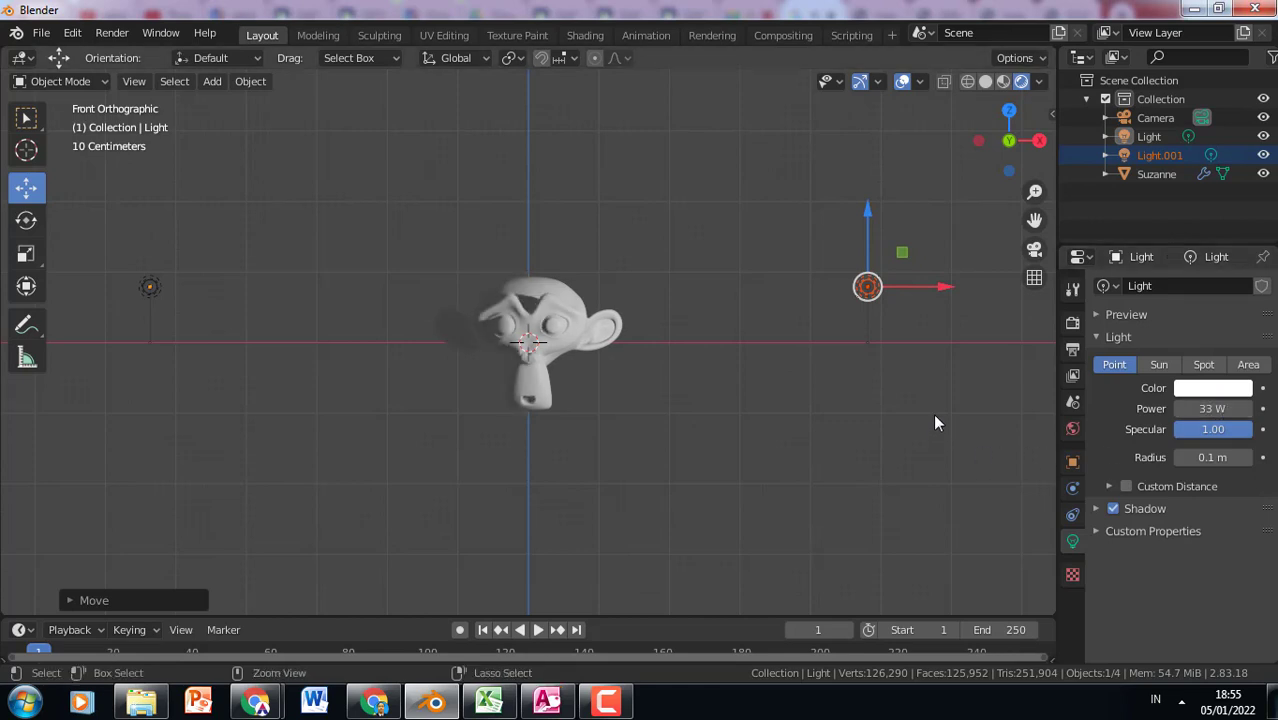
key("ctrl+z")
left_click(825, 392)
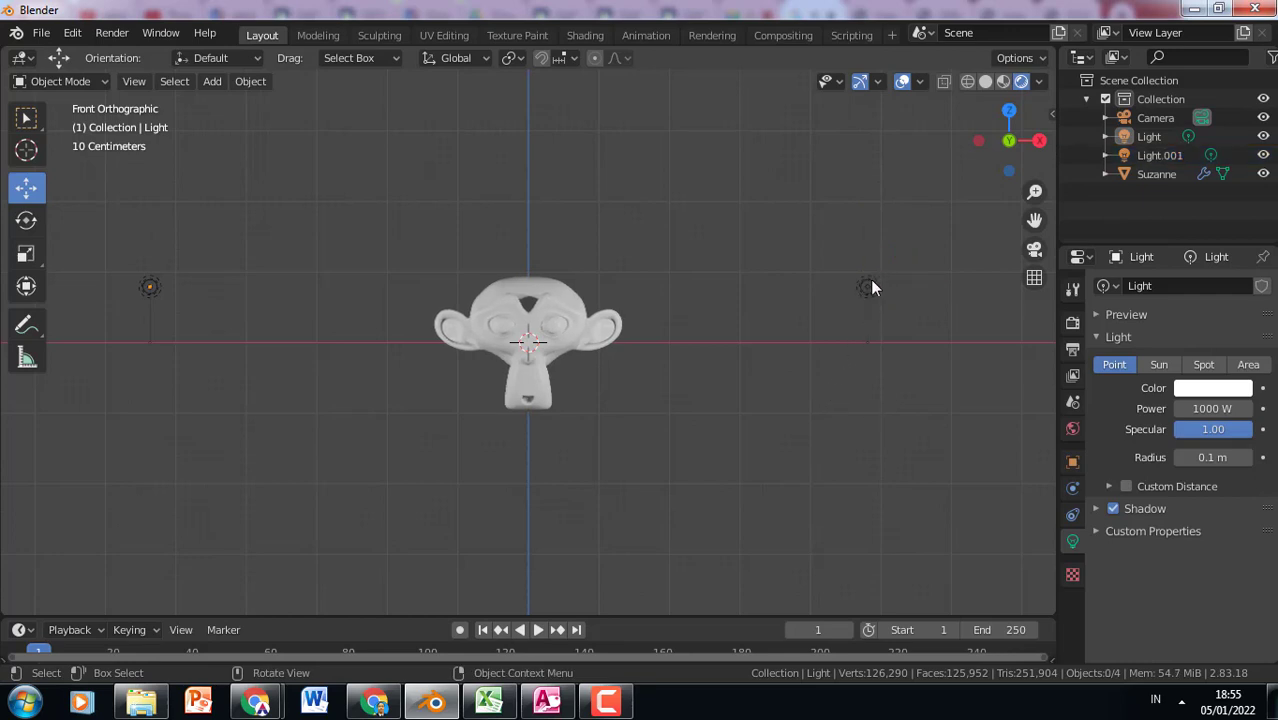
Set the power of the copied light opposite the key light to 33 W.
left_click(868, 287)
left_click_drag(1212, 408, 1200, 408)
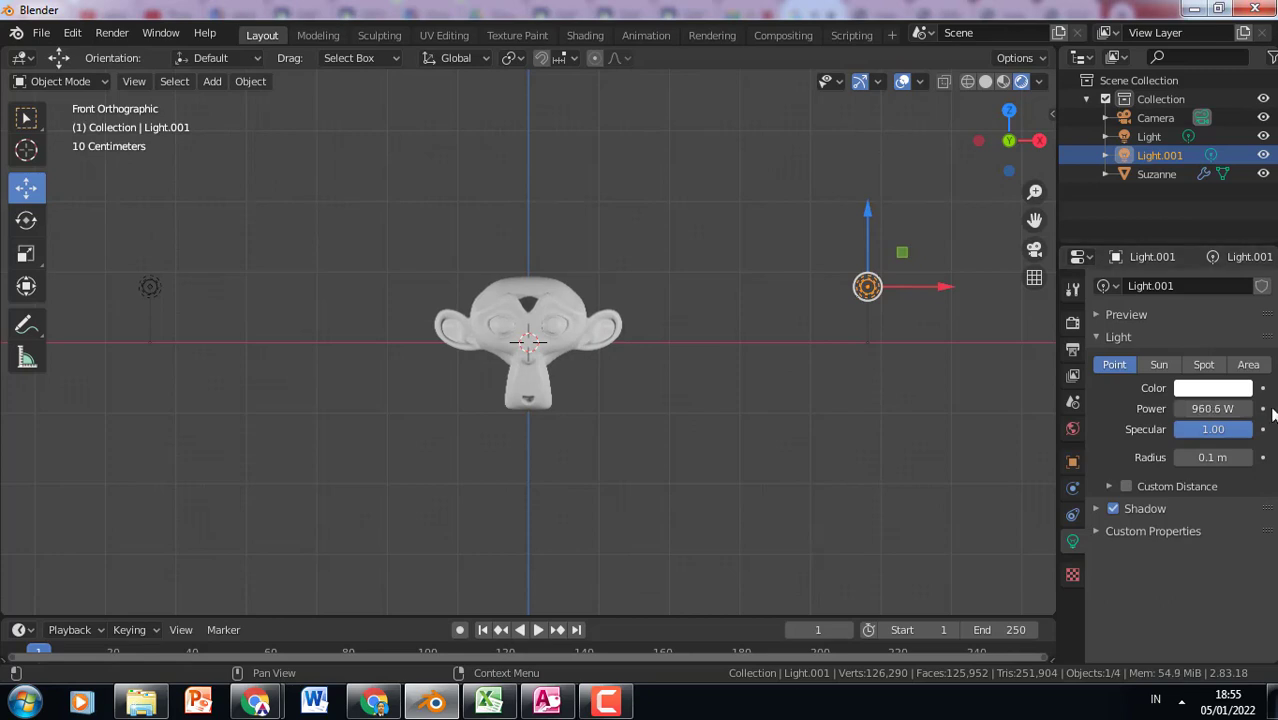
left_click(1245, 408)
type("33")
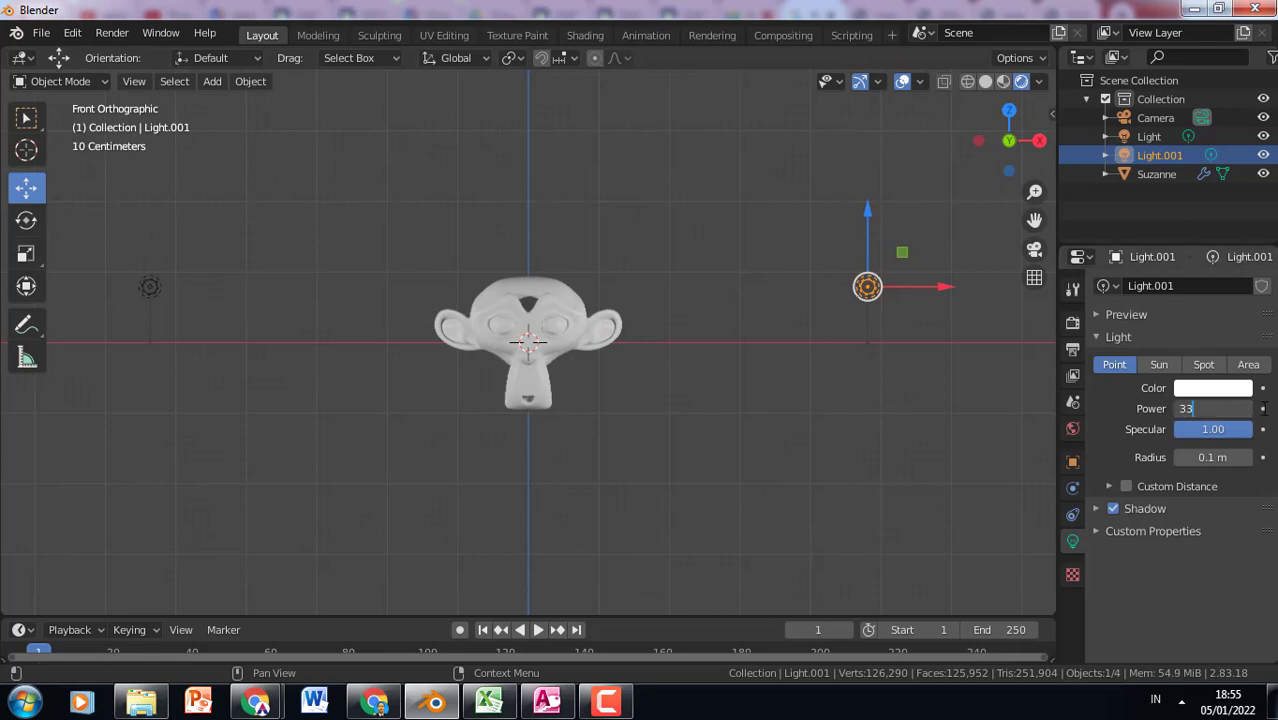
key("Return")
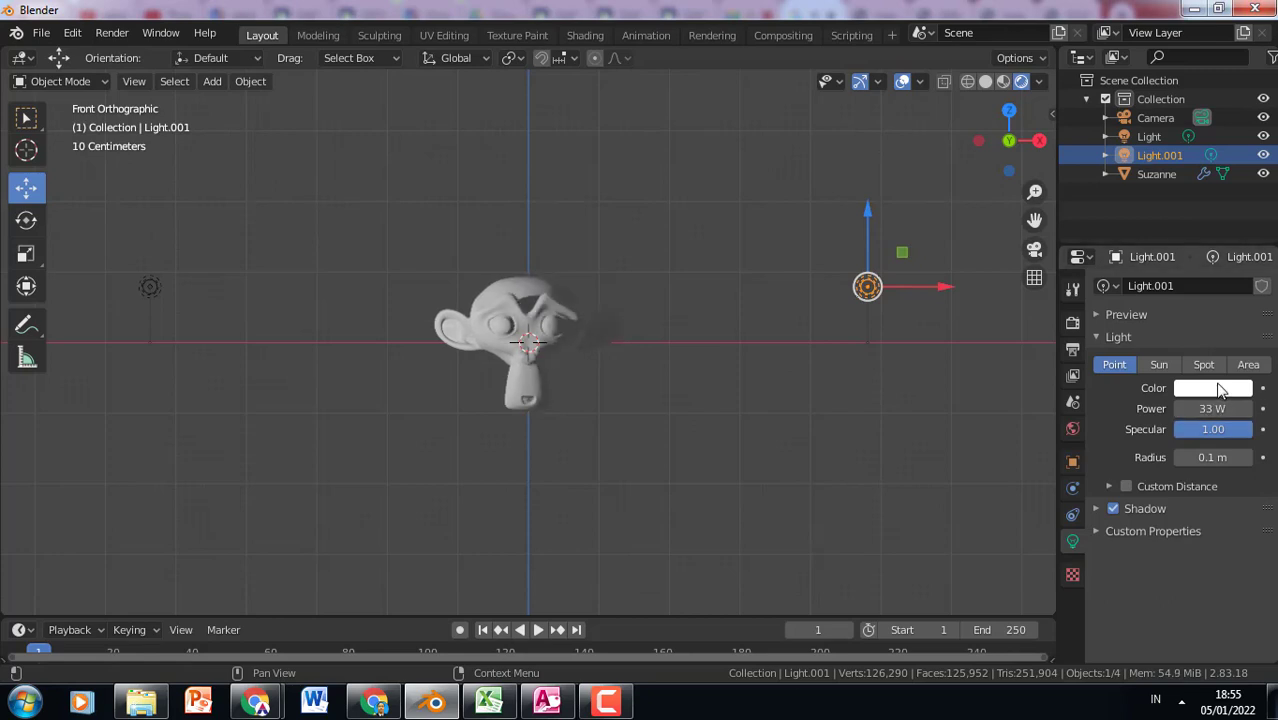
Try moving the fill light closer to the monkey along X, cancel the move, and set its power to 60 W.
left_click_drag(919, 287, 807, 287)
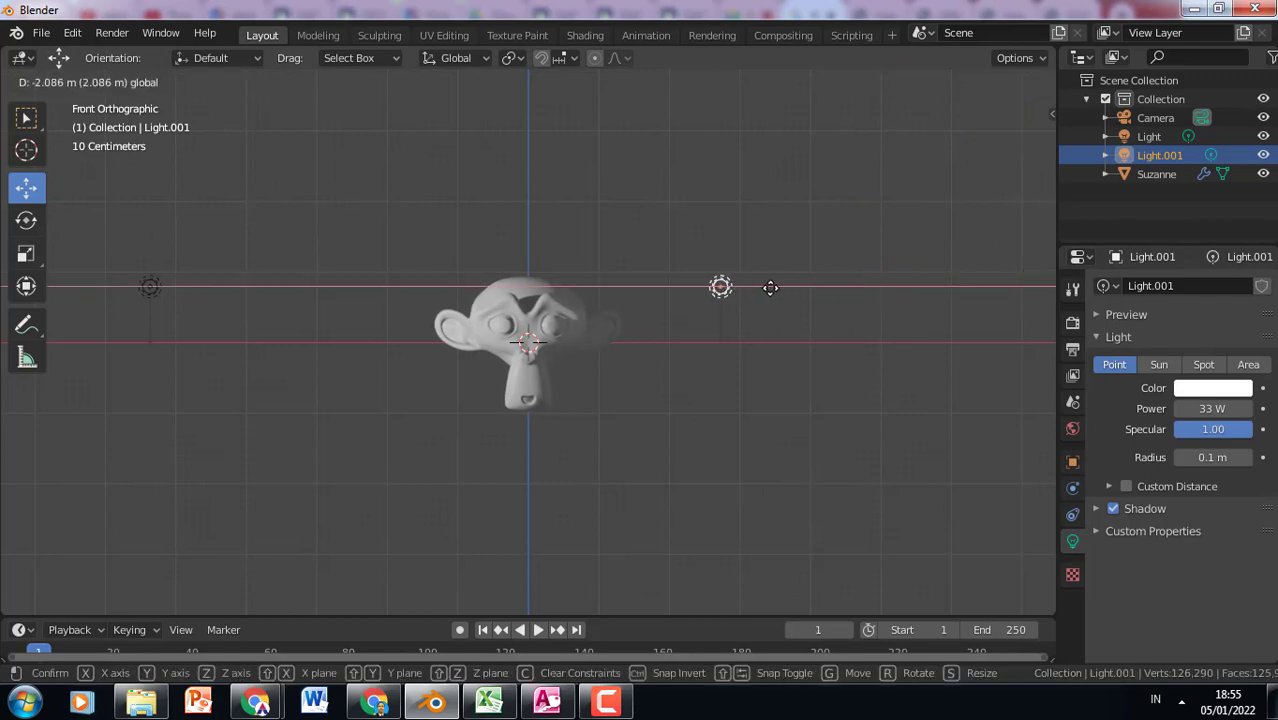
right_click(776, 291)
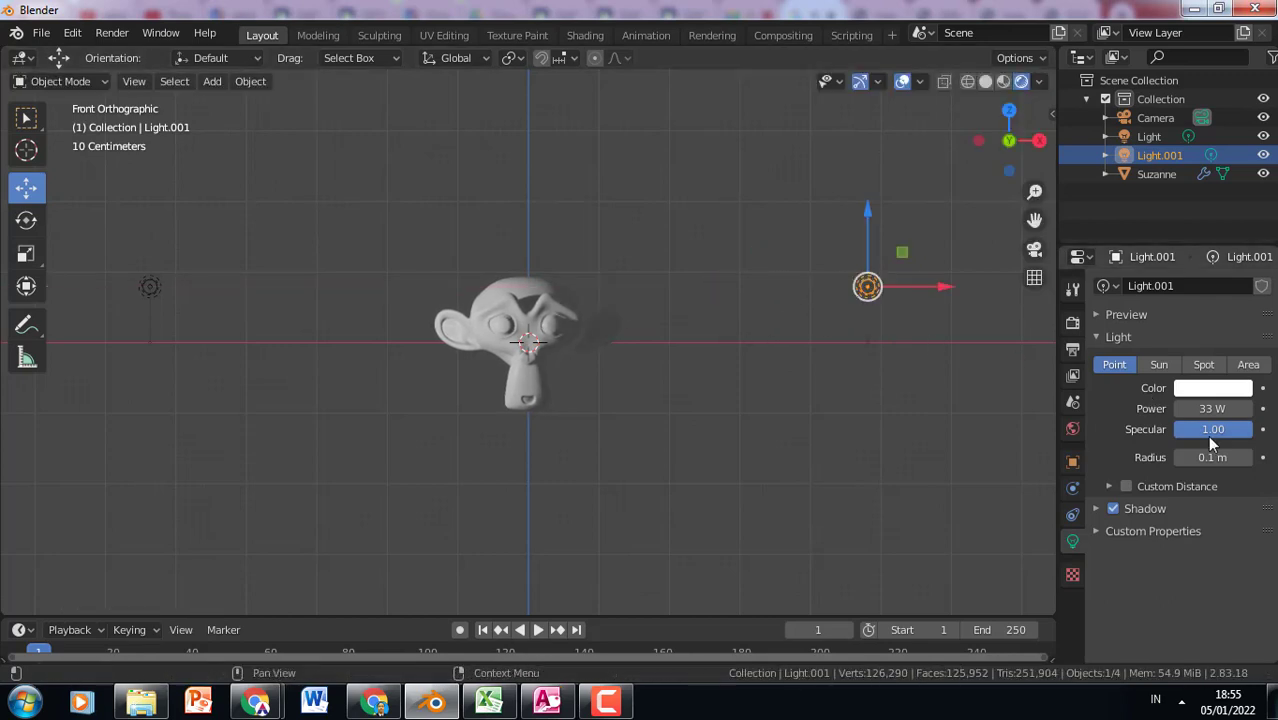
double_click(1212, 408)
type("60")
key("Return")
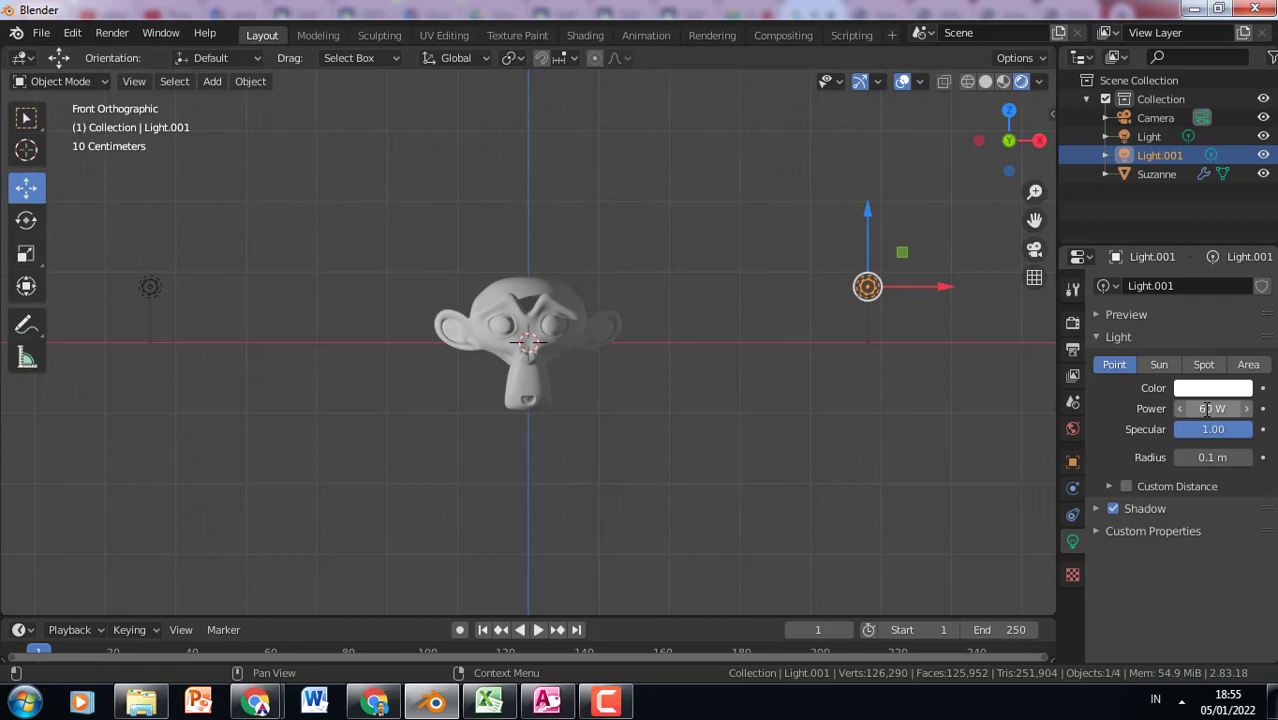
left_click(607, 250)
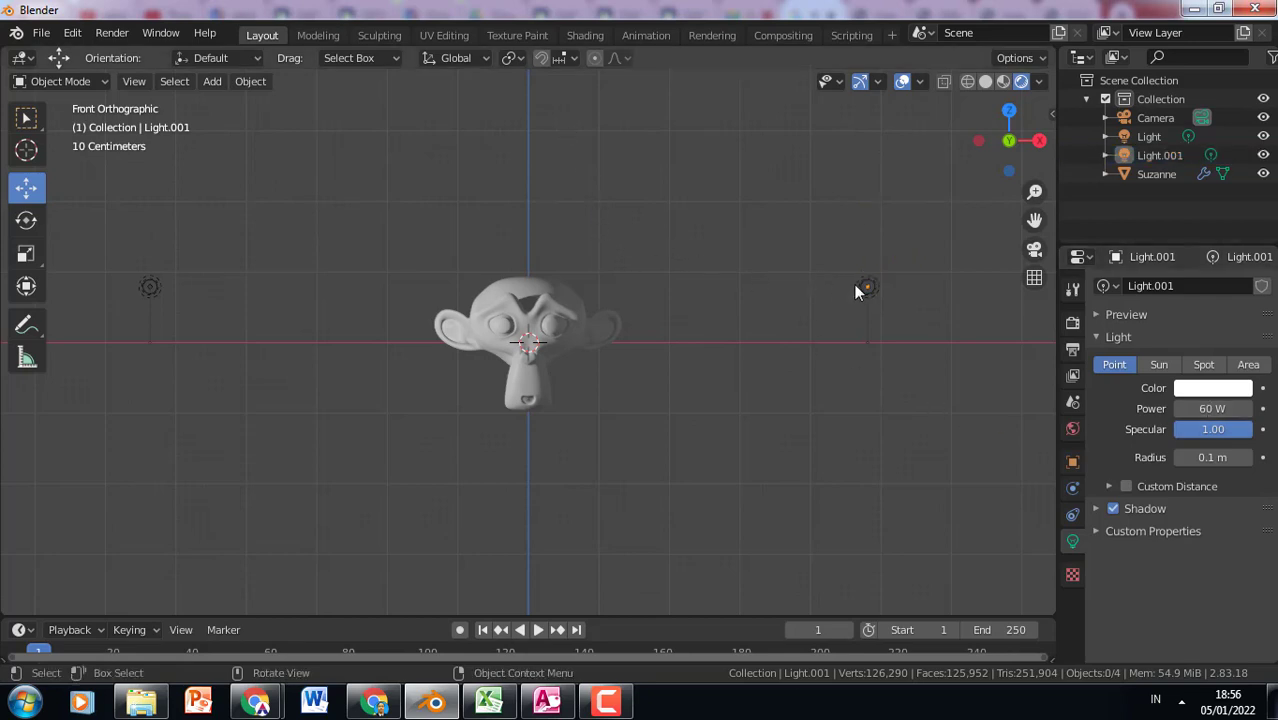
scroll(535, 289, "up", 5)
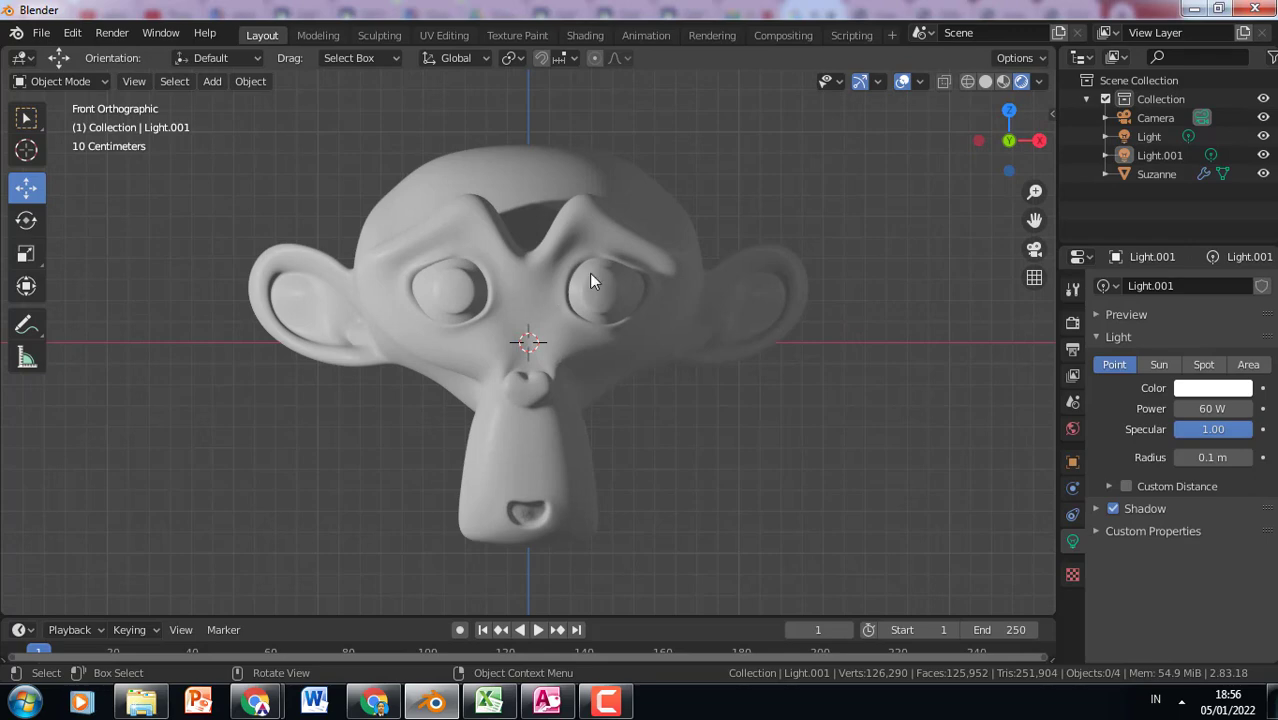
scroll(583, 262, "down", 6)
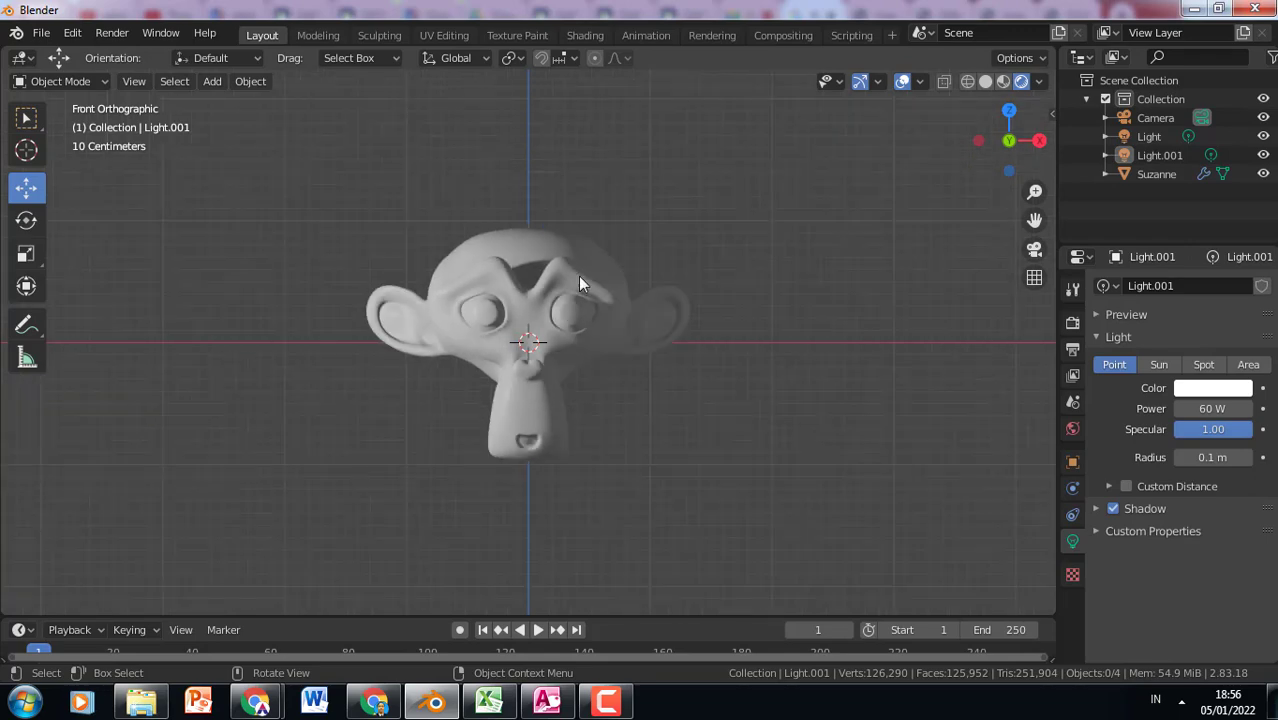
Check the key light's power for comparison, and set the fill light's power to 100 W.
left_click(872, 289)
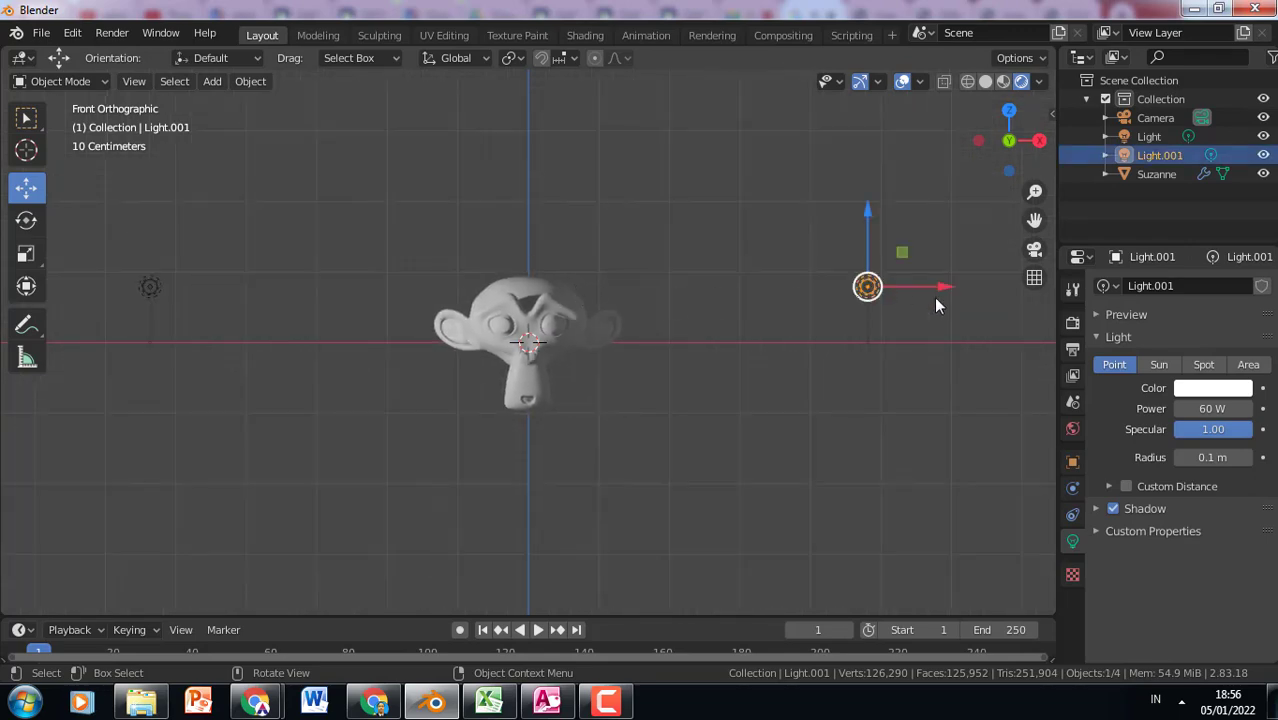
left_click(149, 288)
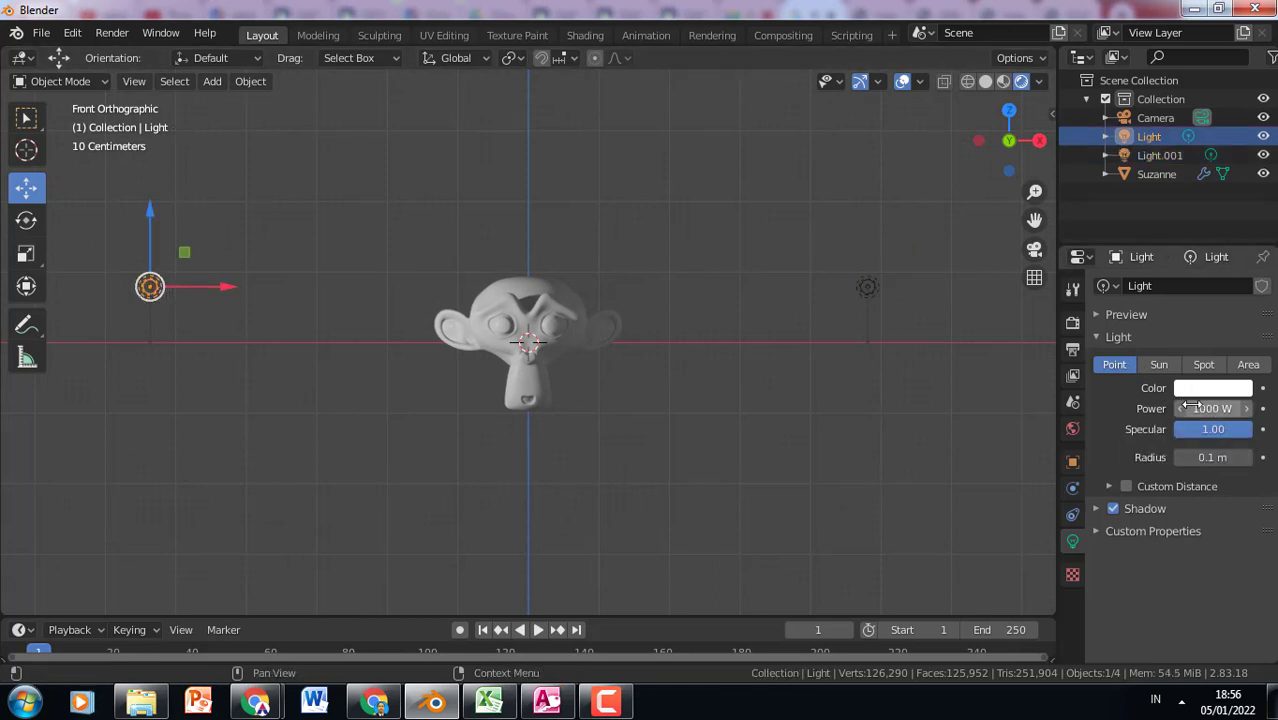
left_click(874, 288)
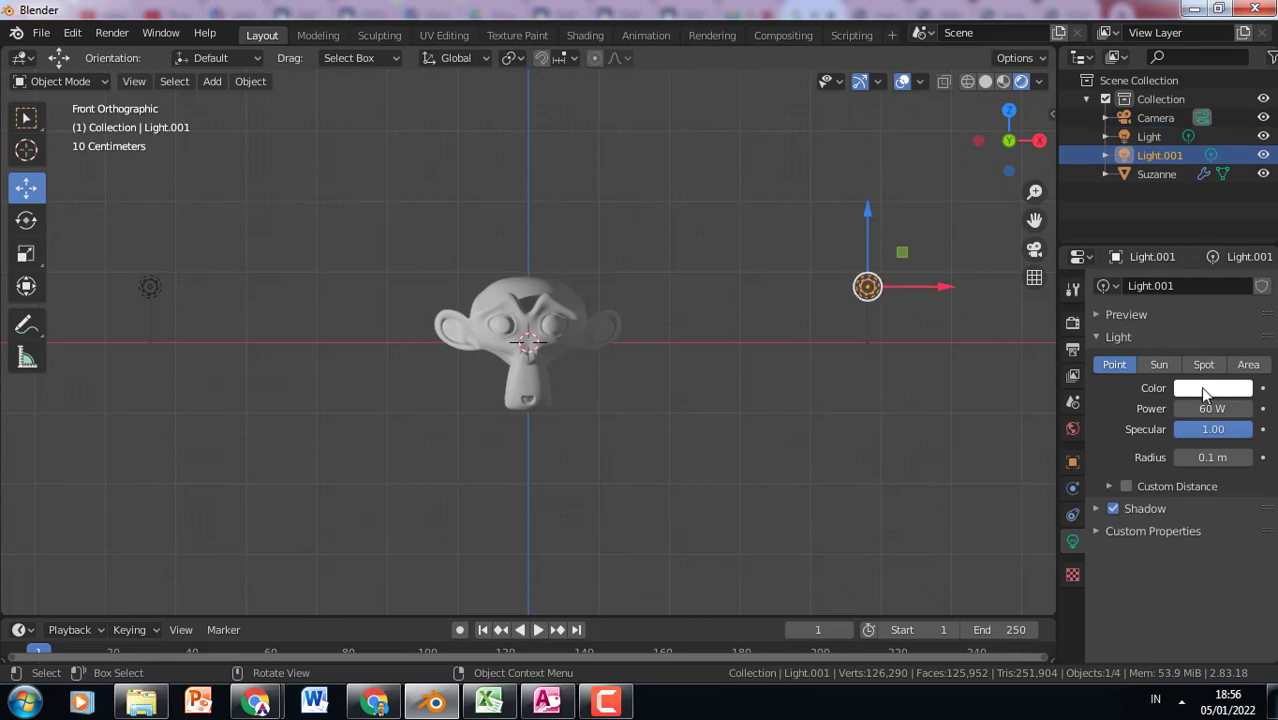
left_click(1211, 408)
type("1")
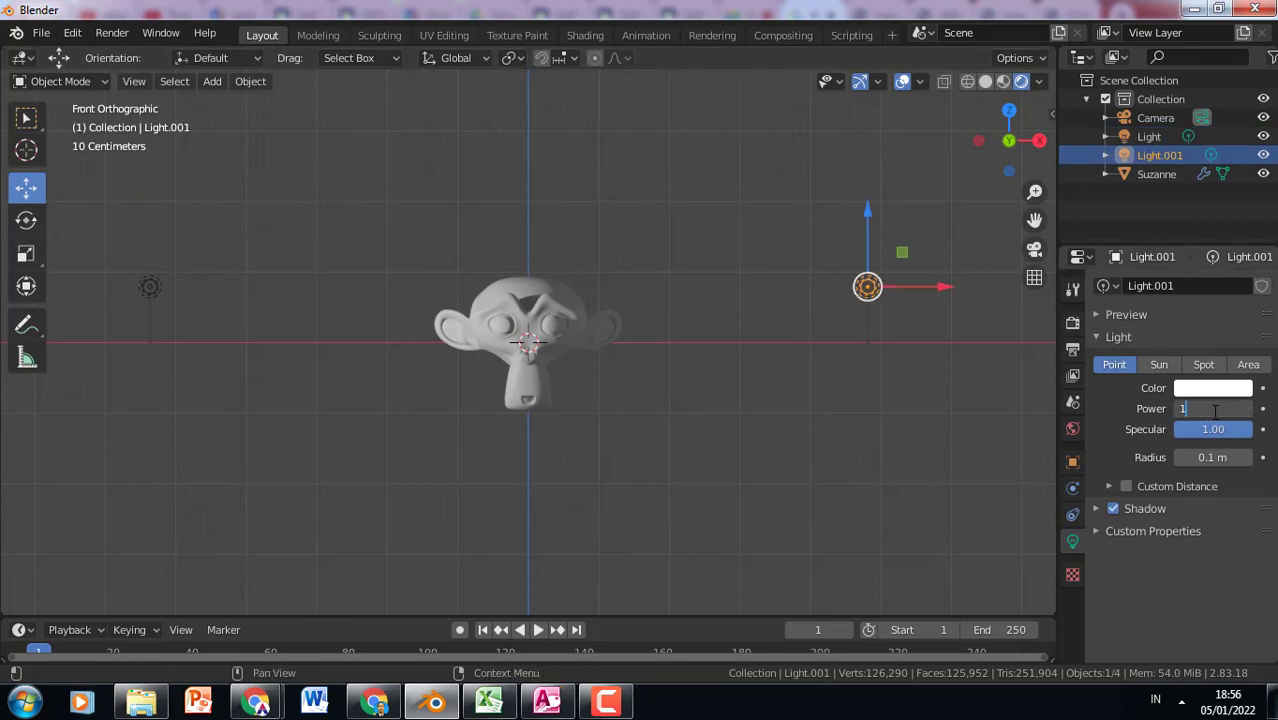
type("00")
key("Return")
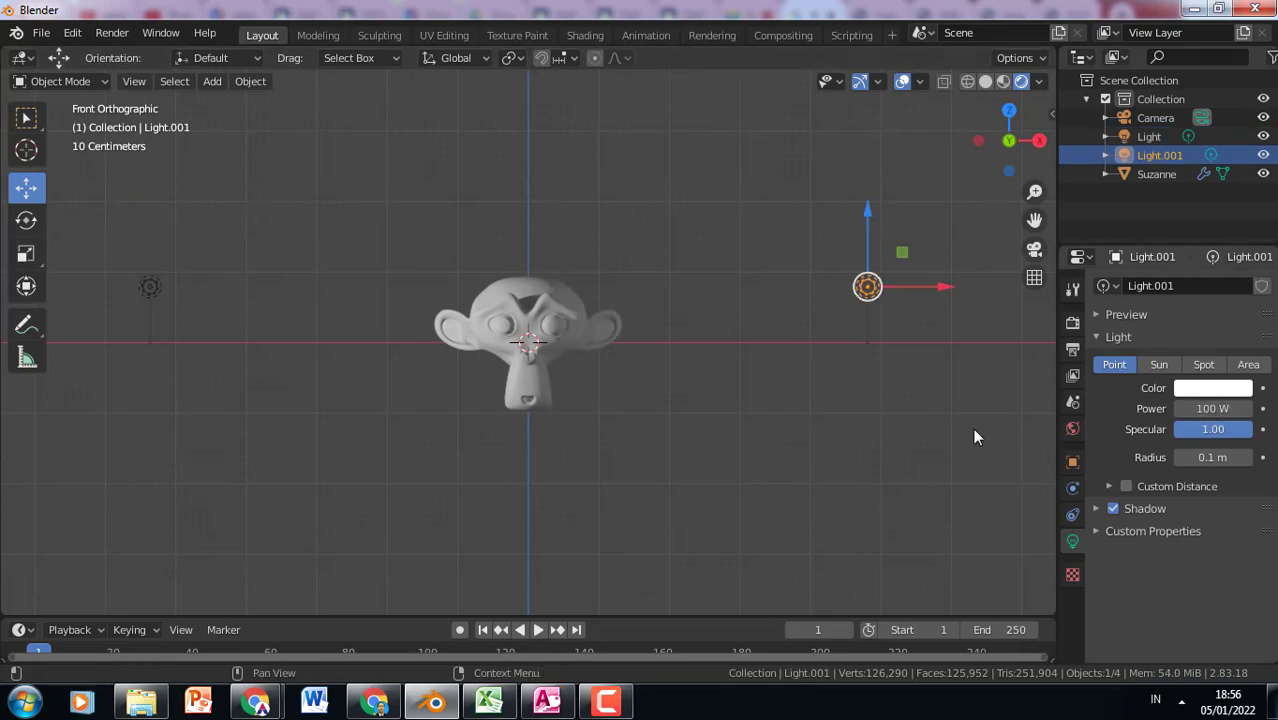
left_click(715, 291)
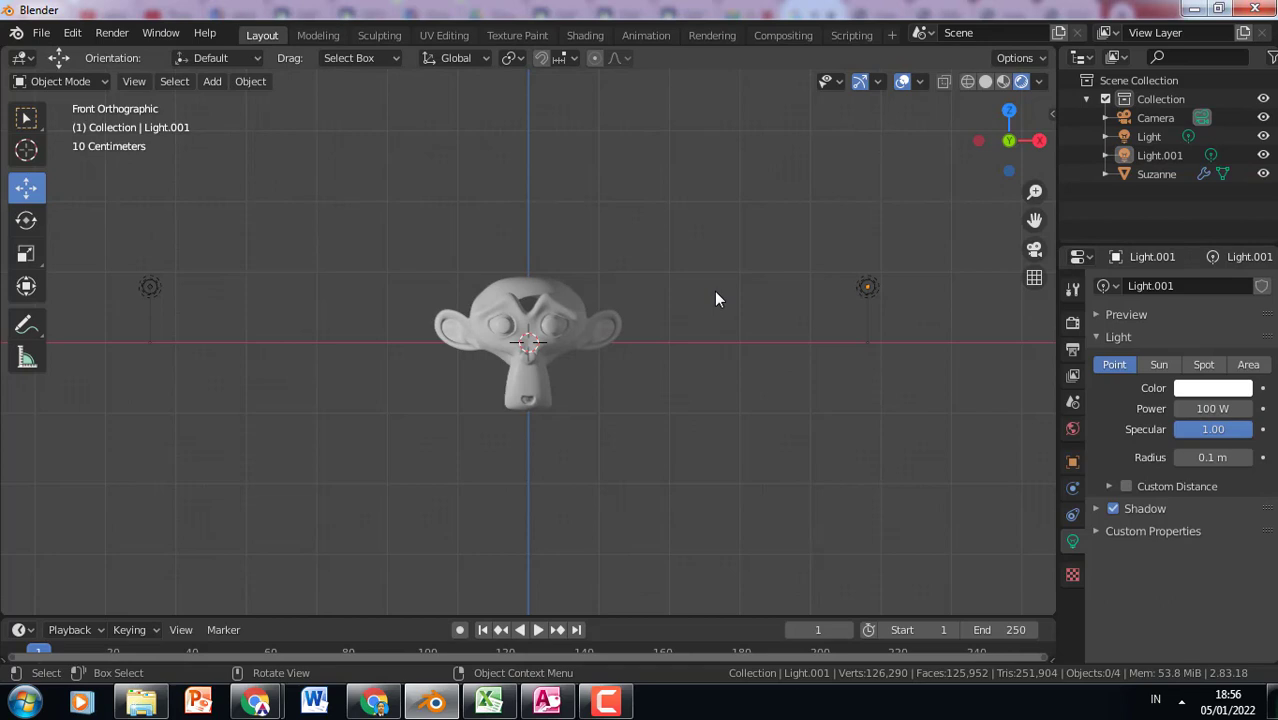
Try the fill light at 50 W, and return its power to 100 W.
left_click(156, 285)
scroll(546, 305, "up", 4)
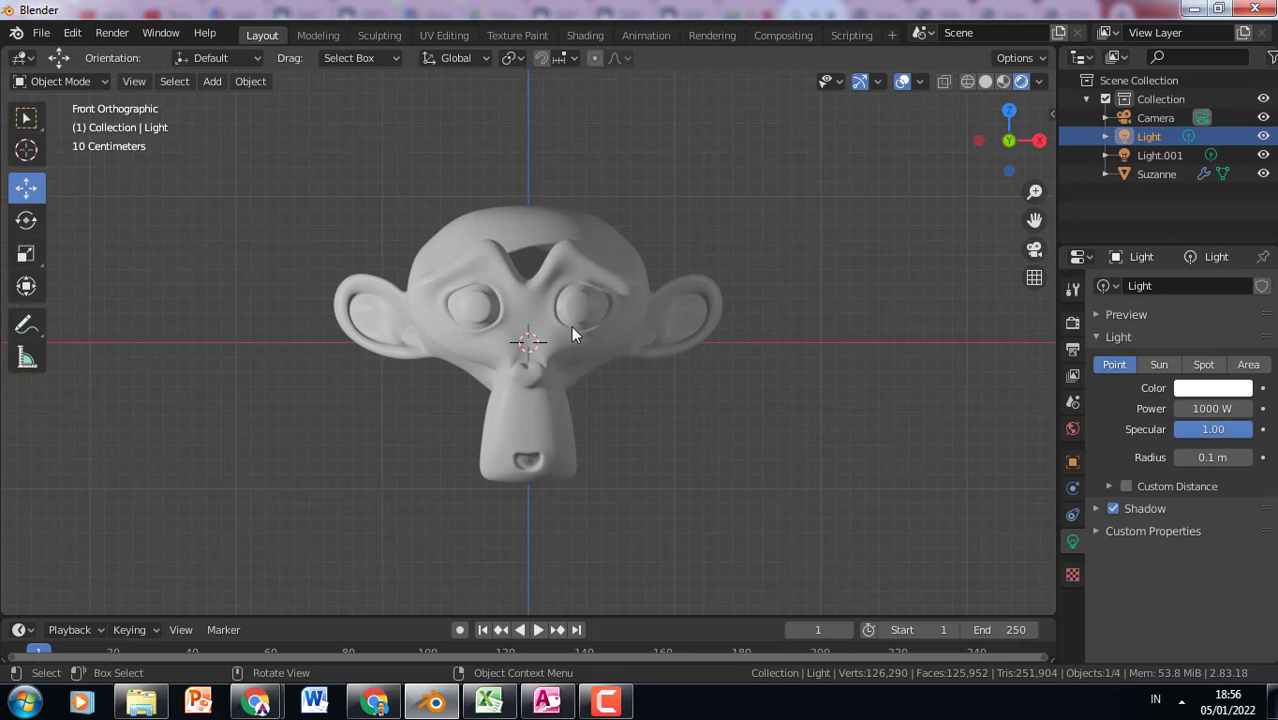
scroll(572, 330, "down", 4)
left_click(936, 277)
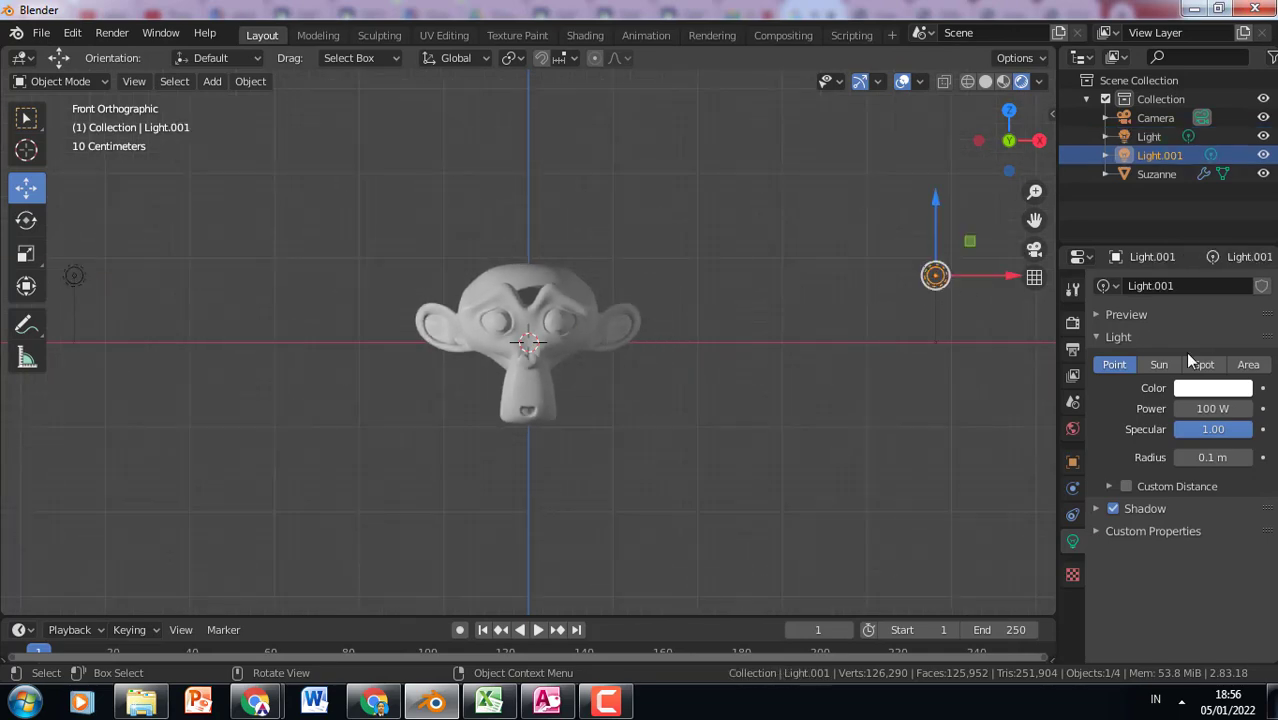
left_click(1211, 409)
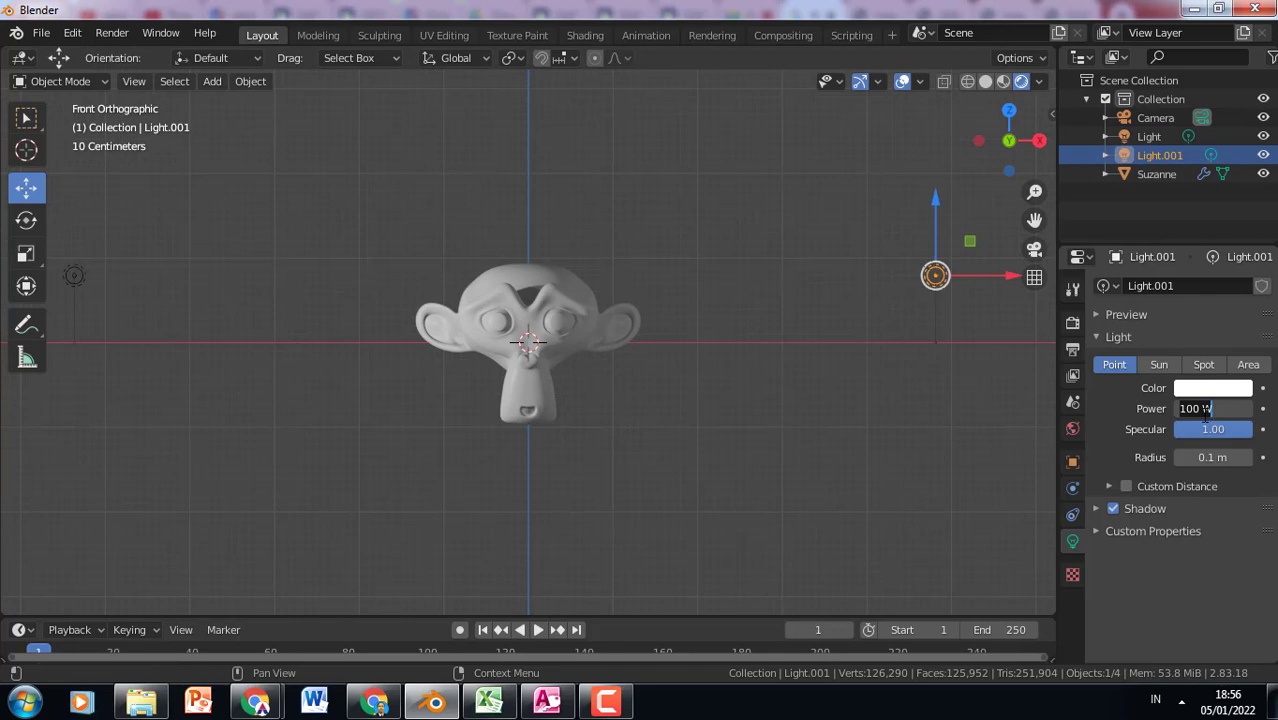
type("50")
key("Return")
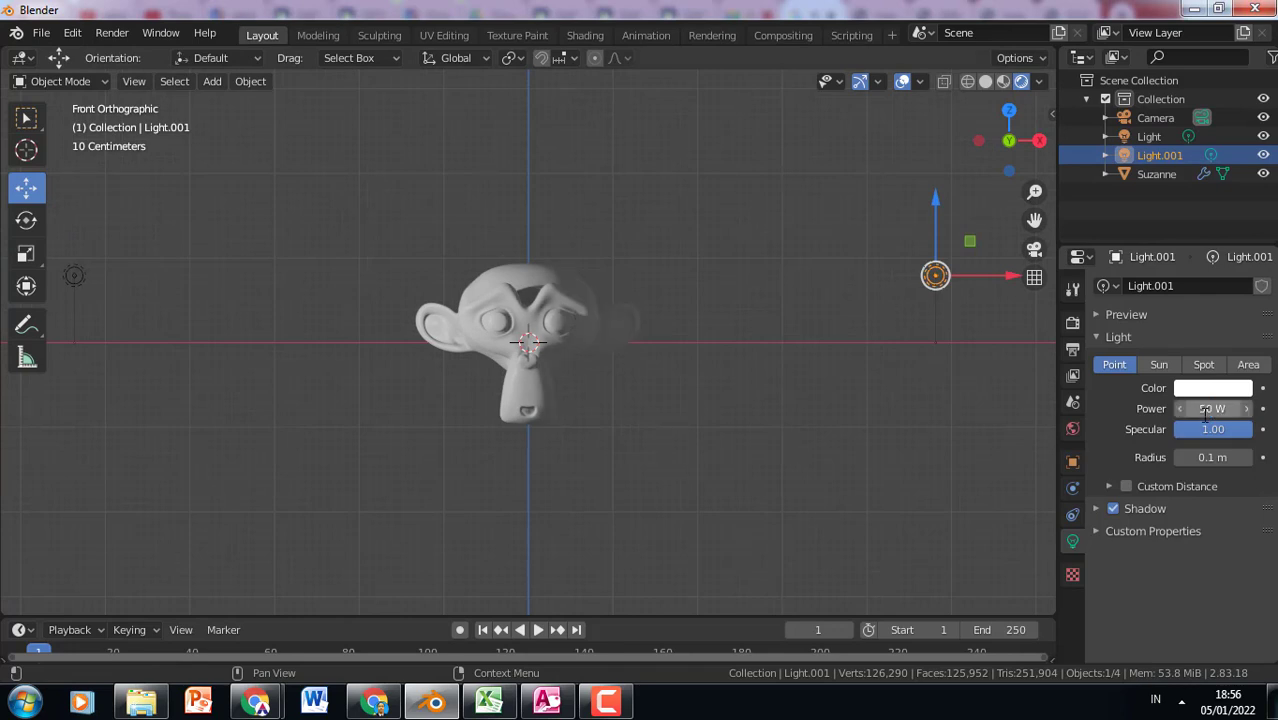
left_click(1203, 409)
type("1")
key("Return")
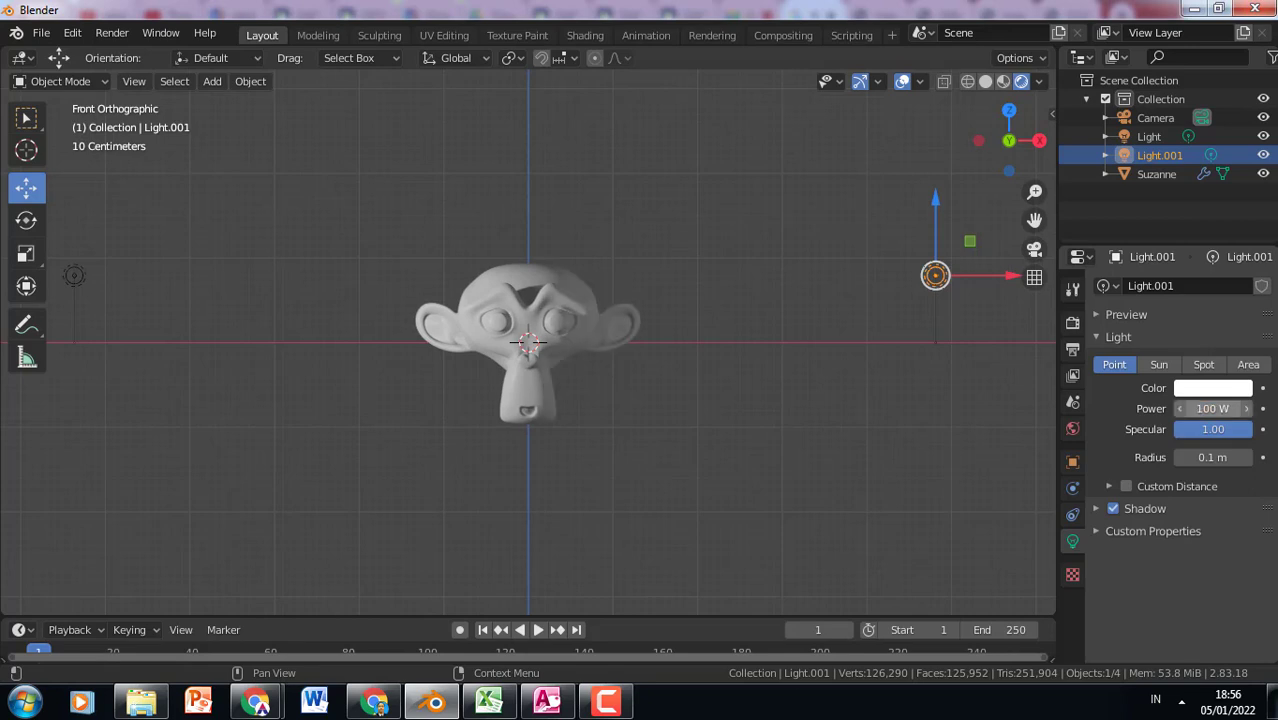
Try raising the key light and lowering the fill light along Z, and undo both moves.
left_click(73, 275)
left_click_drag(75, 223, 76, 93)
left_click(937, 279)
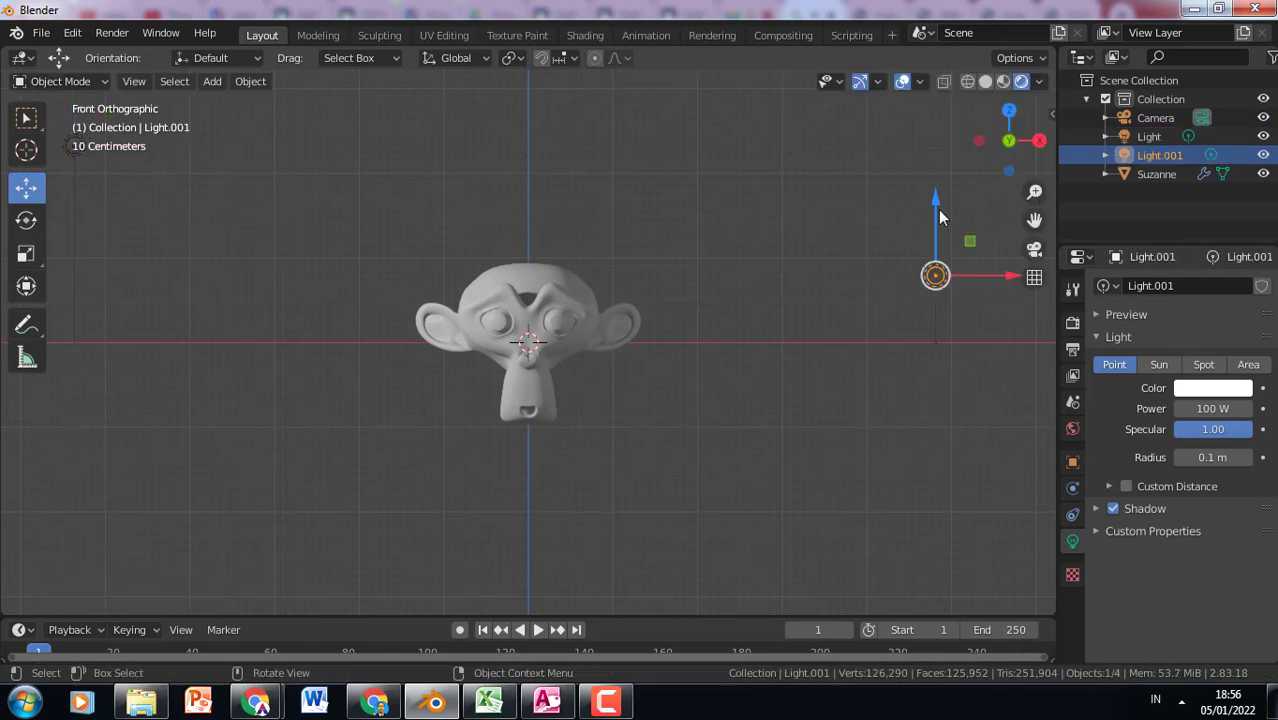
left_click_drag(938, 209, 922, 334)
key("ctrl")
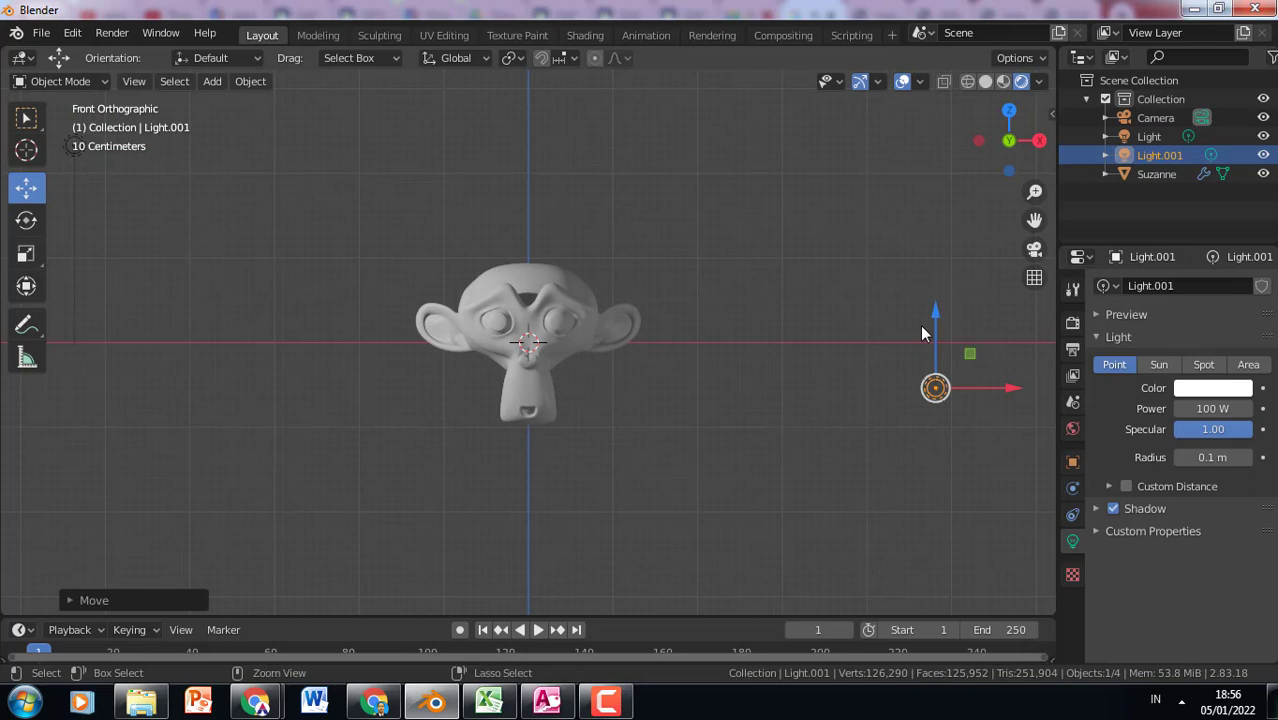
key("ctrl+z")
key("ctrl+z")
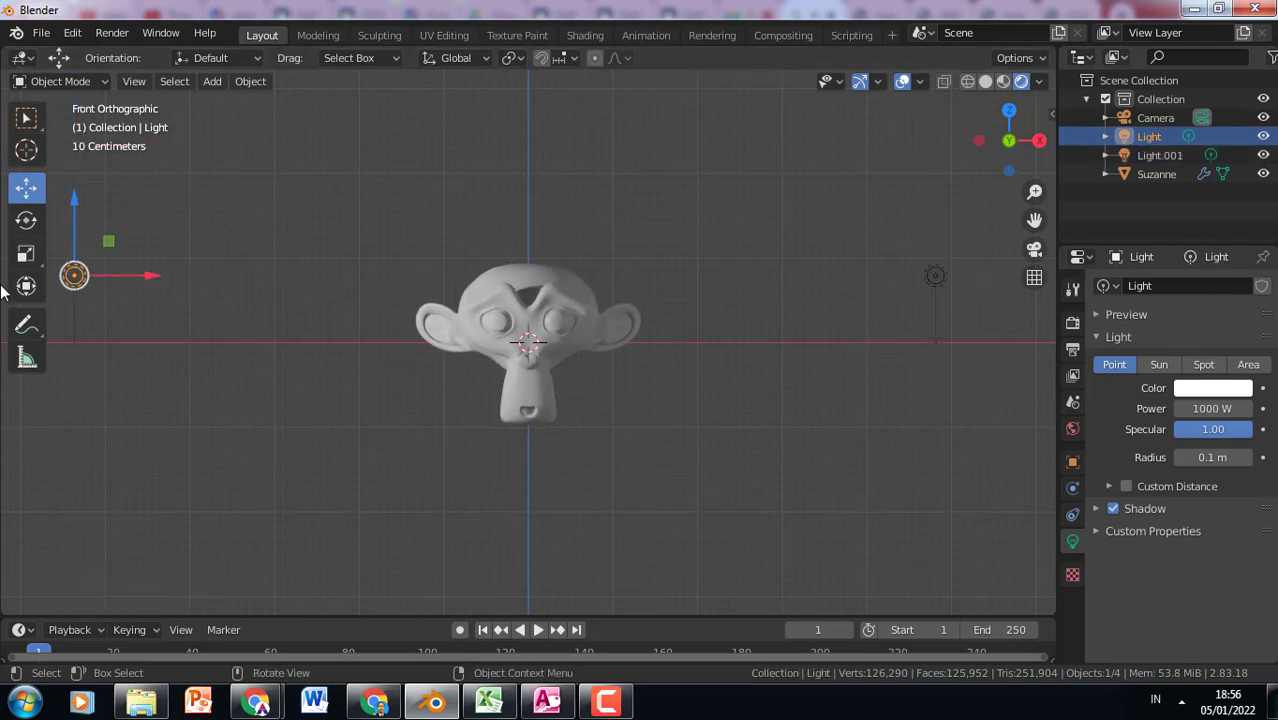
Lower the fill light slightly along Z and set its power to 70 W.
left_click(935, 282)
left_click_drag(932, 223, 935, 233)
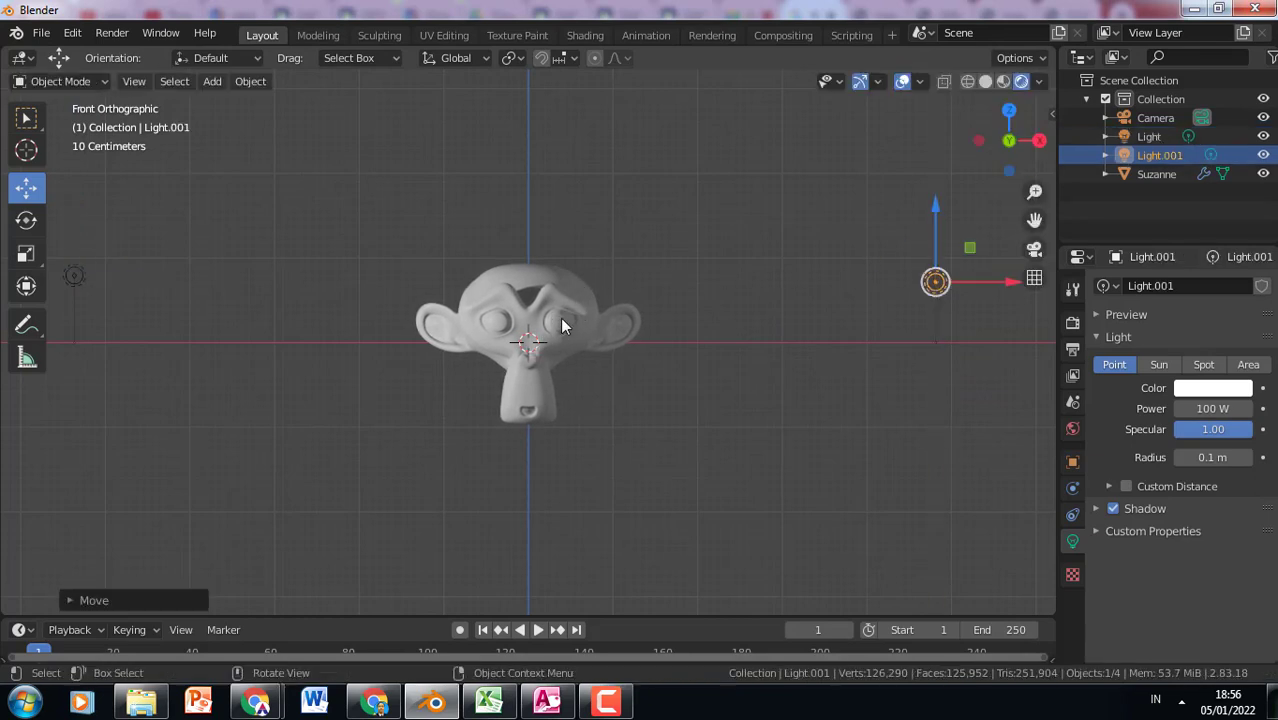
left_click(1212, 408)
type("70")
key("Return")
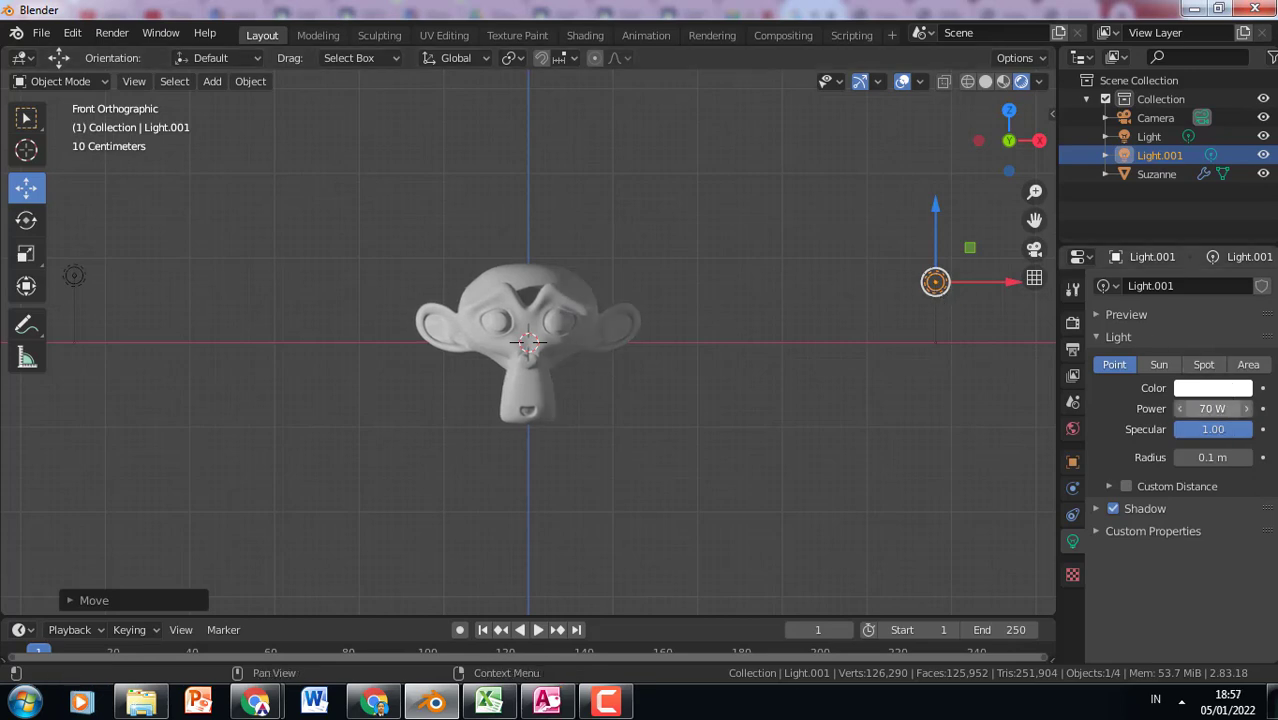
Set the fill light's power to 100 W and deselect it.
left_click(1212, 408)
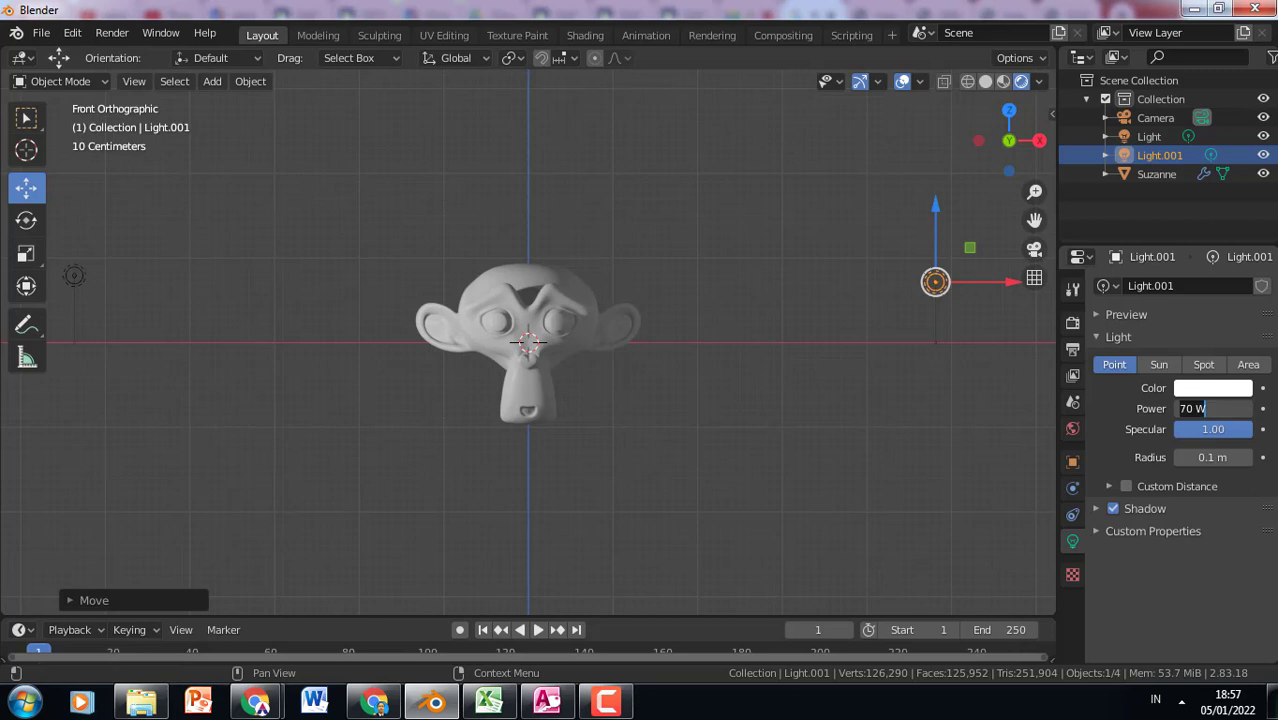
type("1")
key("Return")
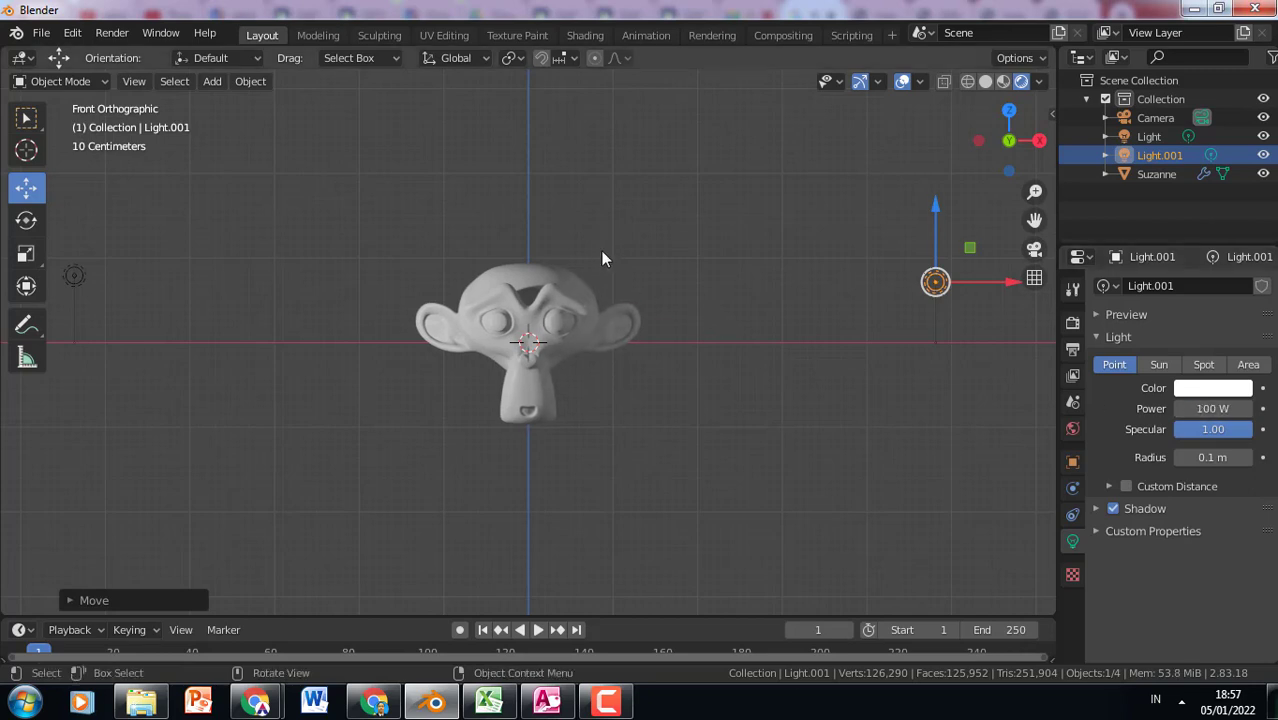
left_click(548, 215)
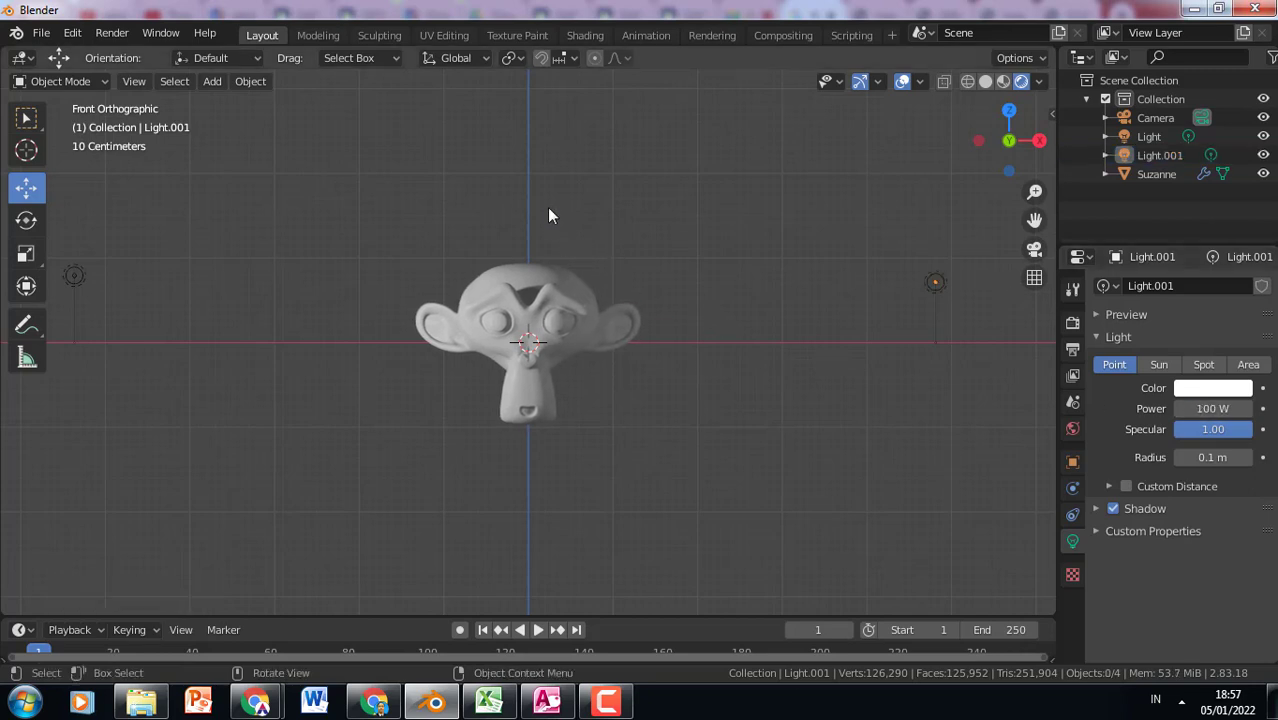
In the top view, copy and paste the key light and move the copy along Y to the area behind the monkey.
left_click(1009, 111)
scroll(607, 278, "down", 2)
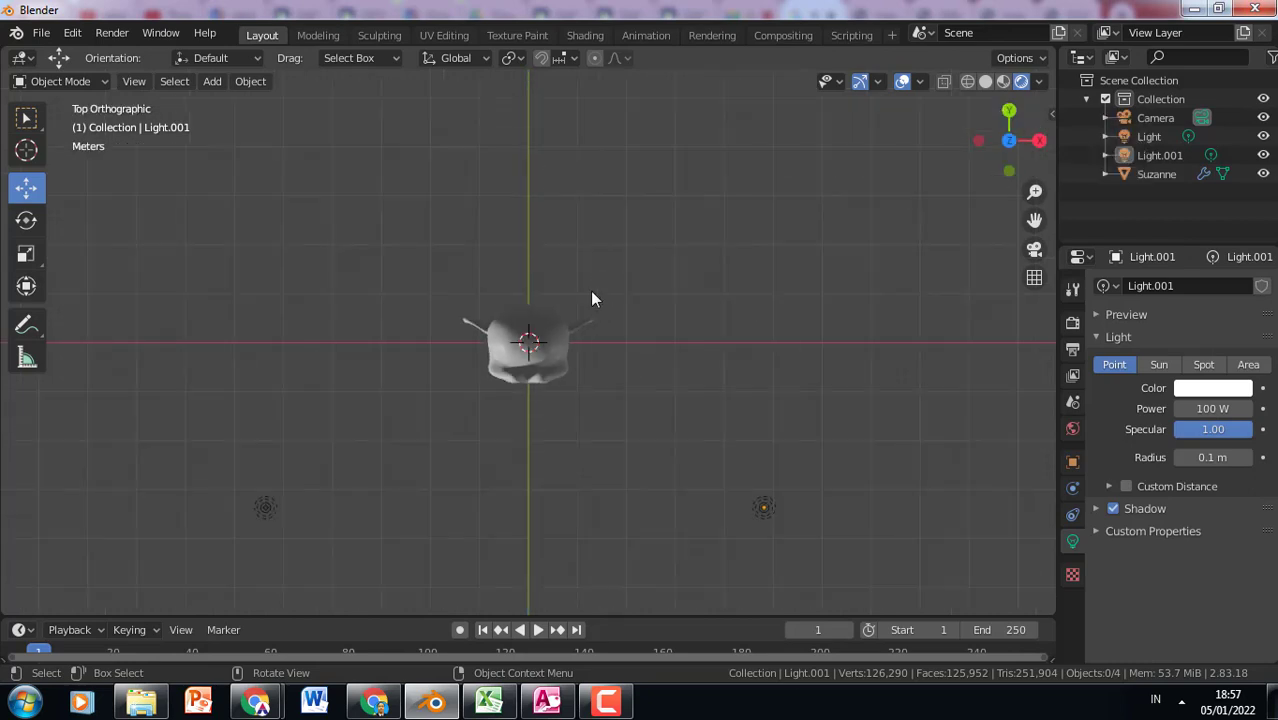
left_click(265, 508)
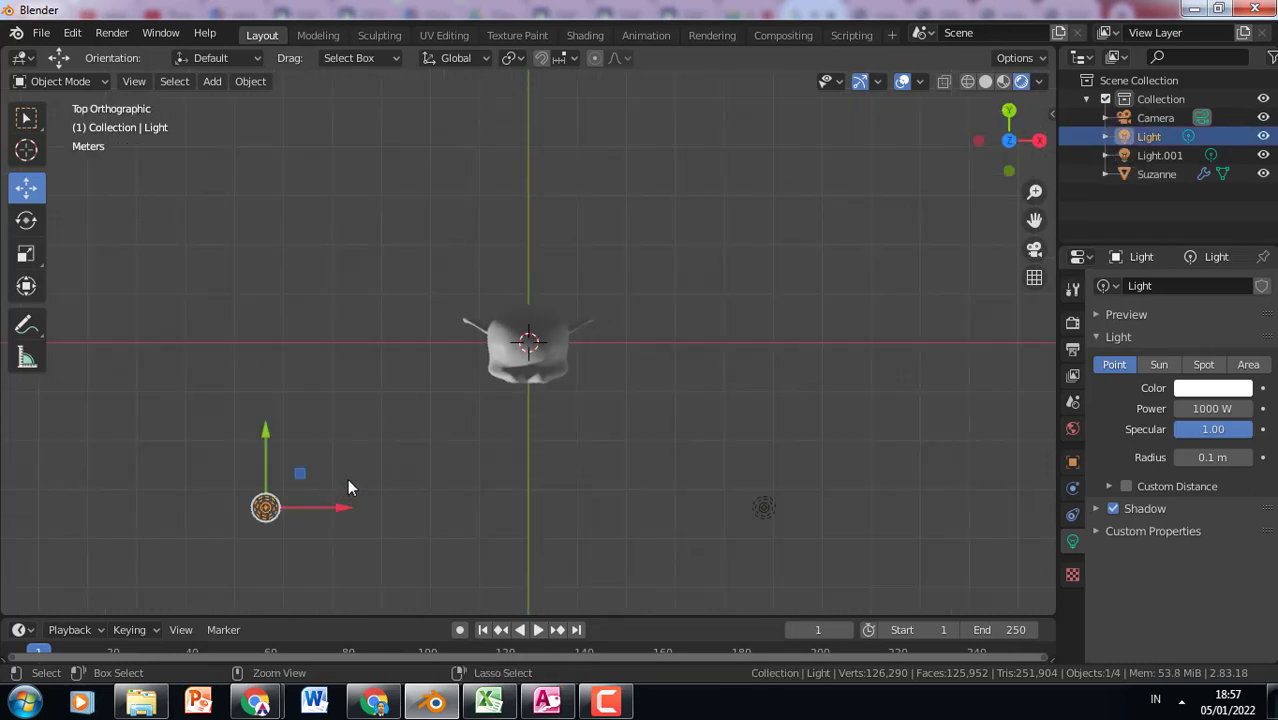
key("ctrl+c")
key("ctrl+v")
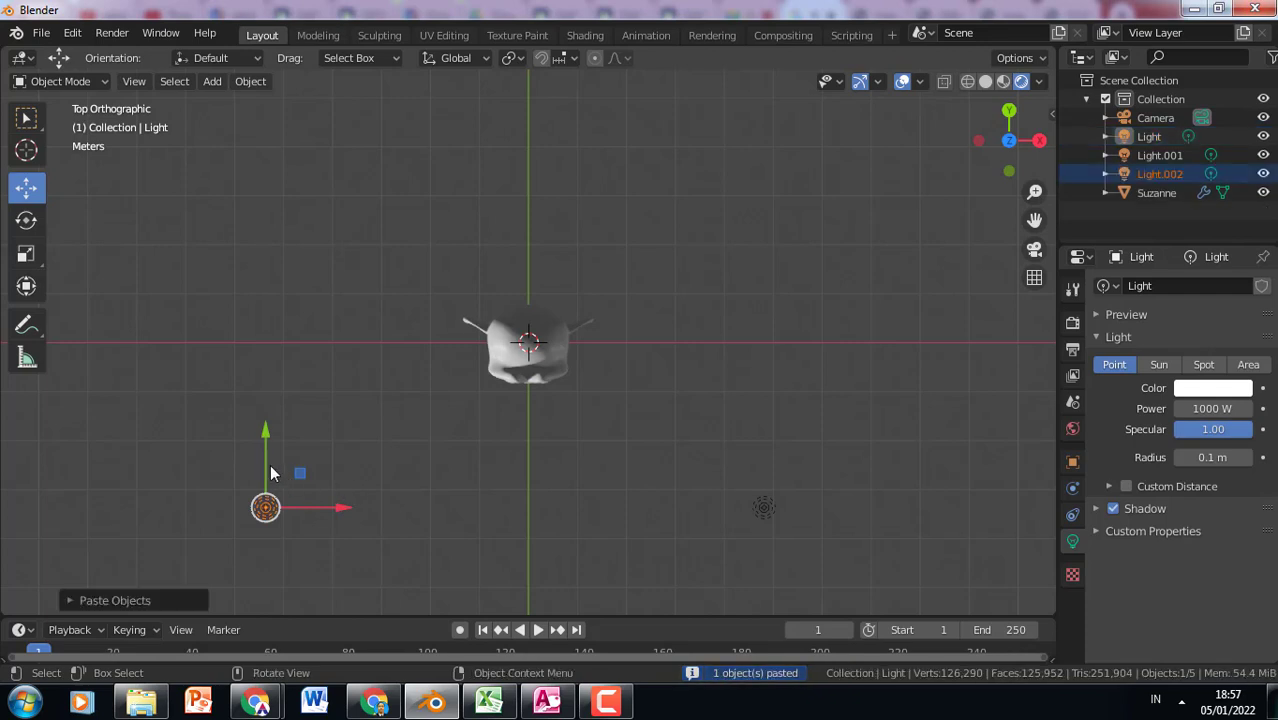
key("g")
key("y")
left_click(342, 506)
scroll(351, 483, "down", 3)
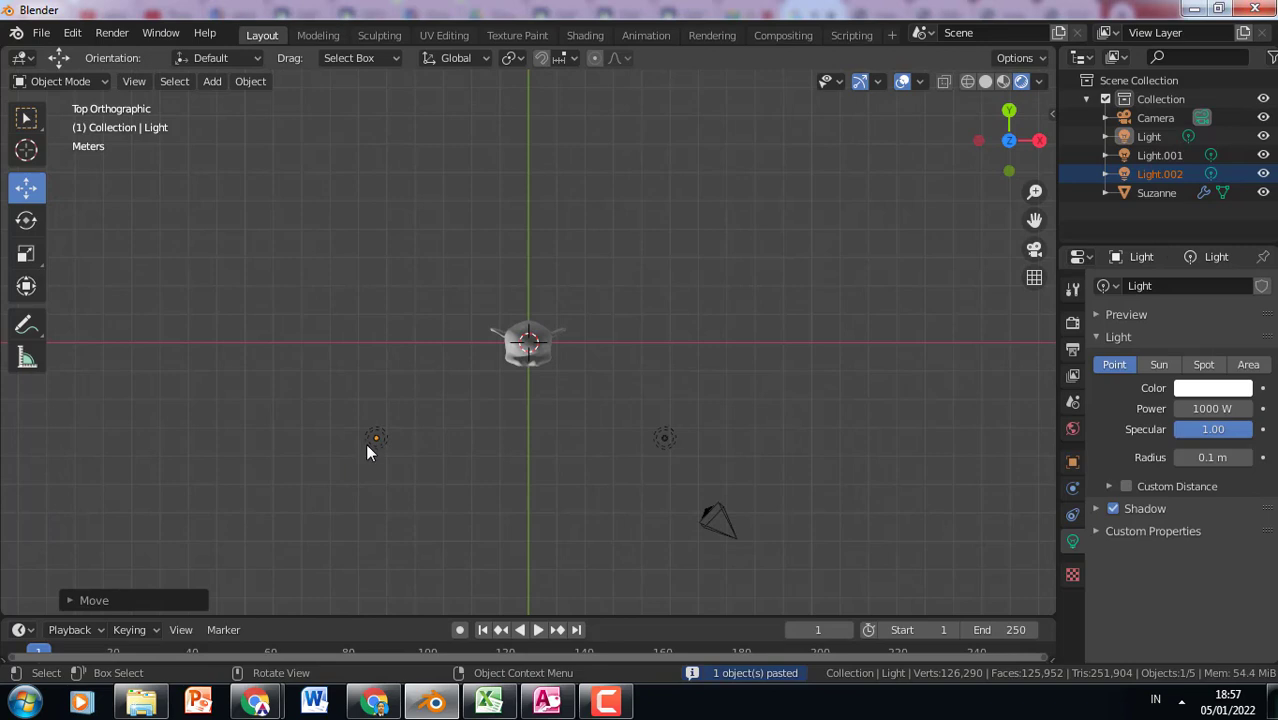
Select the newly pasted light and centre it directly behind the monkey's head, fairly close to it.
left_click(1168, 157)
left_click(1168, 173)
scroll(471, 308, "down", 4)
left_click_drag(516, 131, 593, 152)
left_click_drag(524, 96, 526, 252)
scroll(538, 293, "up", 4)
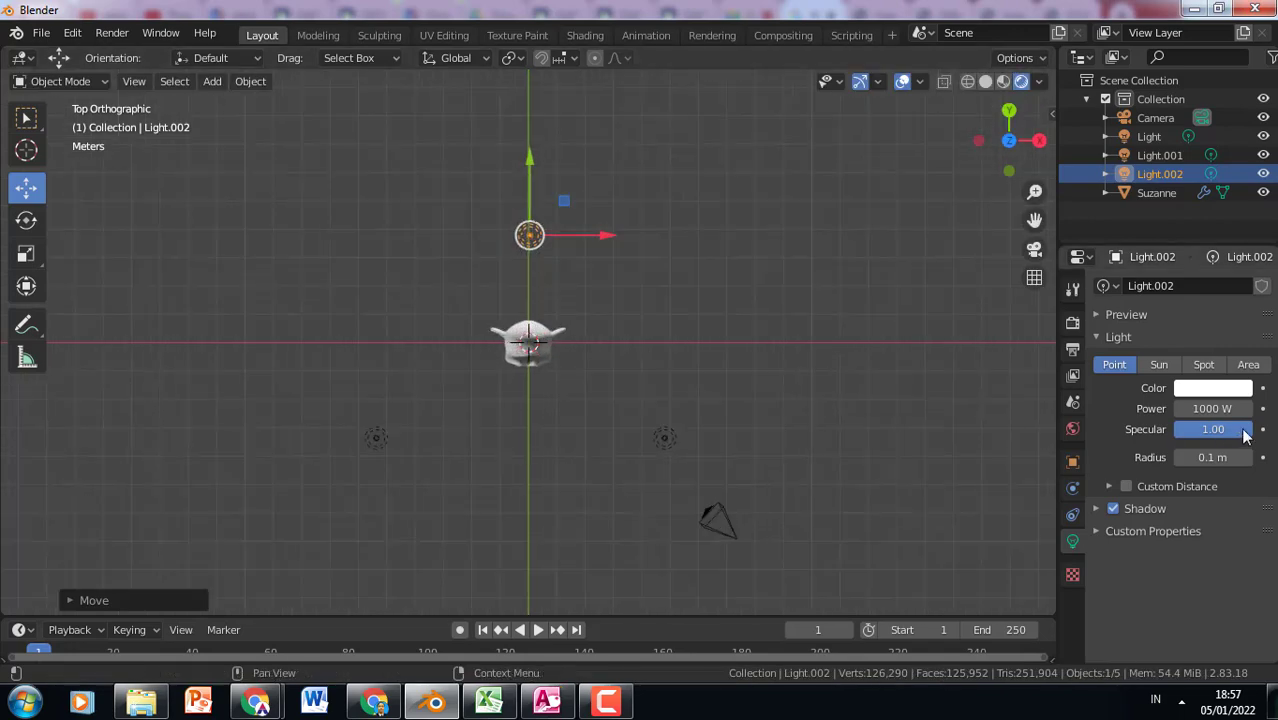
Set the back light's power to 50000 W and view the monkey from the front to check its rim lighting.
left_click(1206, 408)
type("5000")
key("Return")
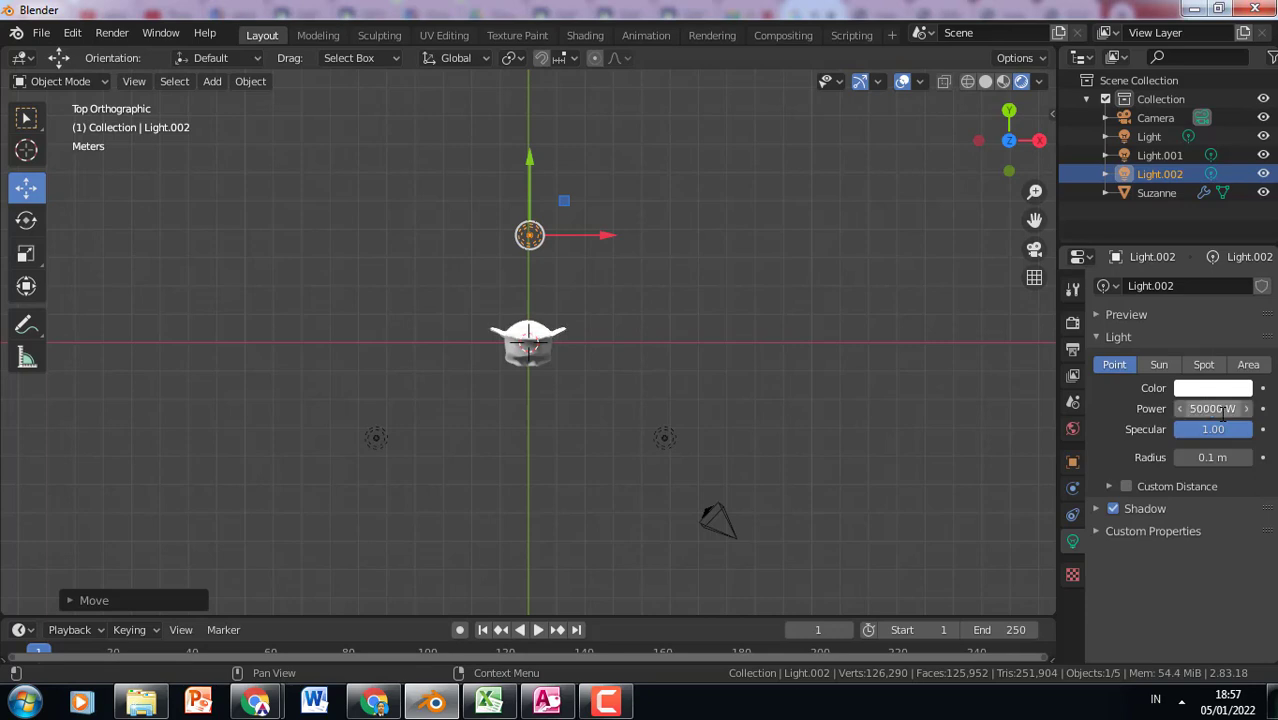
middle_click_drag(554, 268, 568, 317)
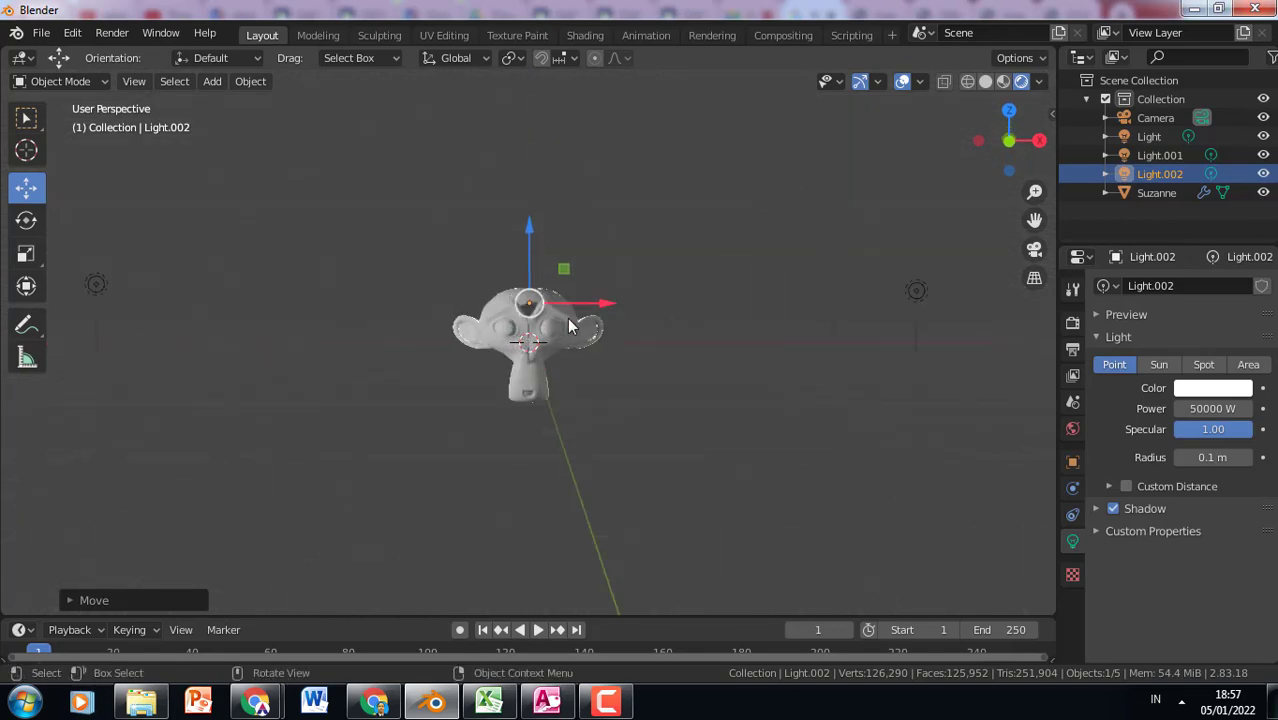
Inspect the monkey's rim lighting up close and change the back light's type to Spot.
scroll(590, 375, "up", 2)
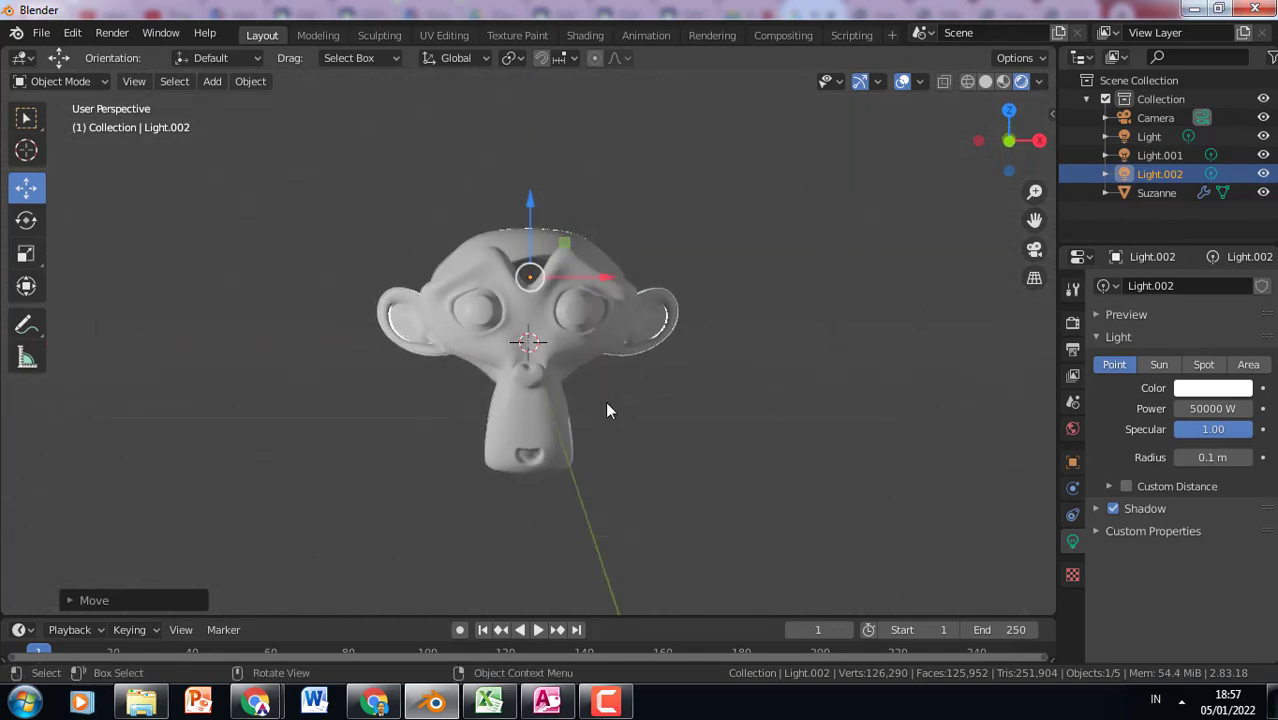
middle_click_drag(611, 419, 613, 424)
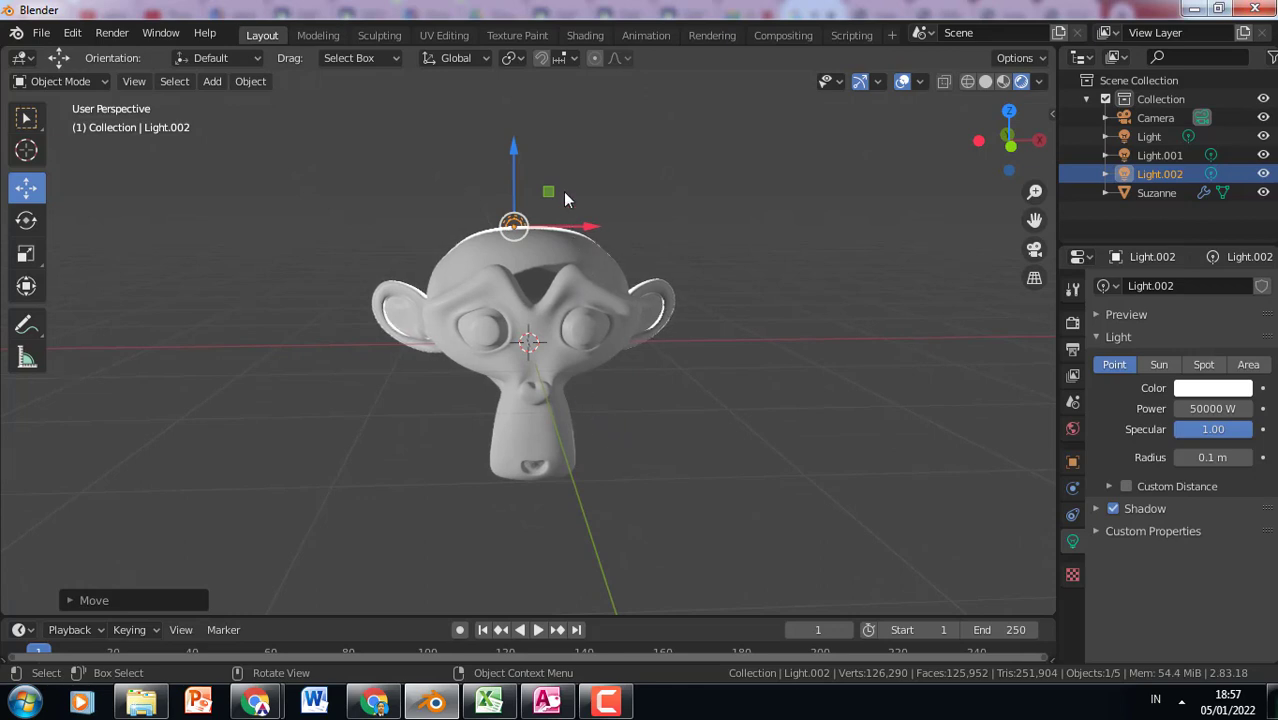
middle_click_drag(563, 193, 545, 275)
scroll(545, 275, "down", 4)
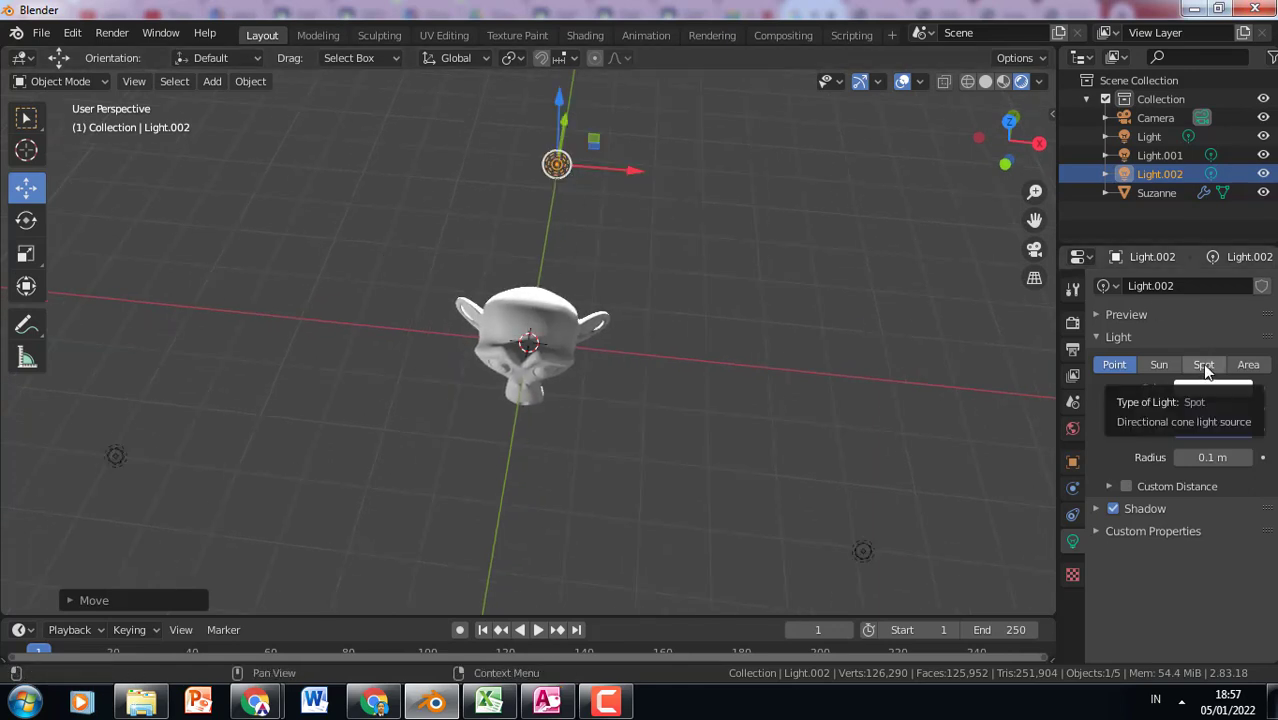
left_click(1205, 366)
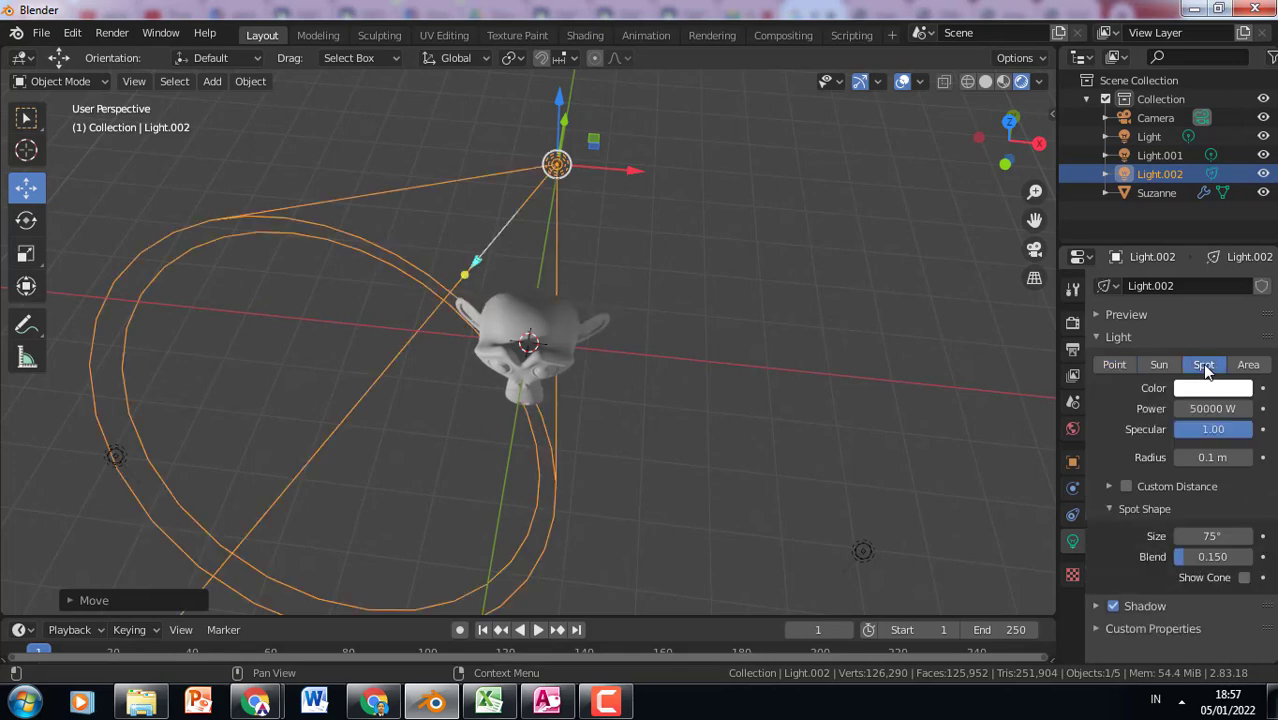
Rotate the back spotlight about the Z and X axes so its cone points straight at the back of the monkey's head.
left_click(1010, 120)
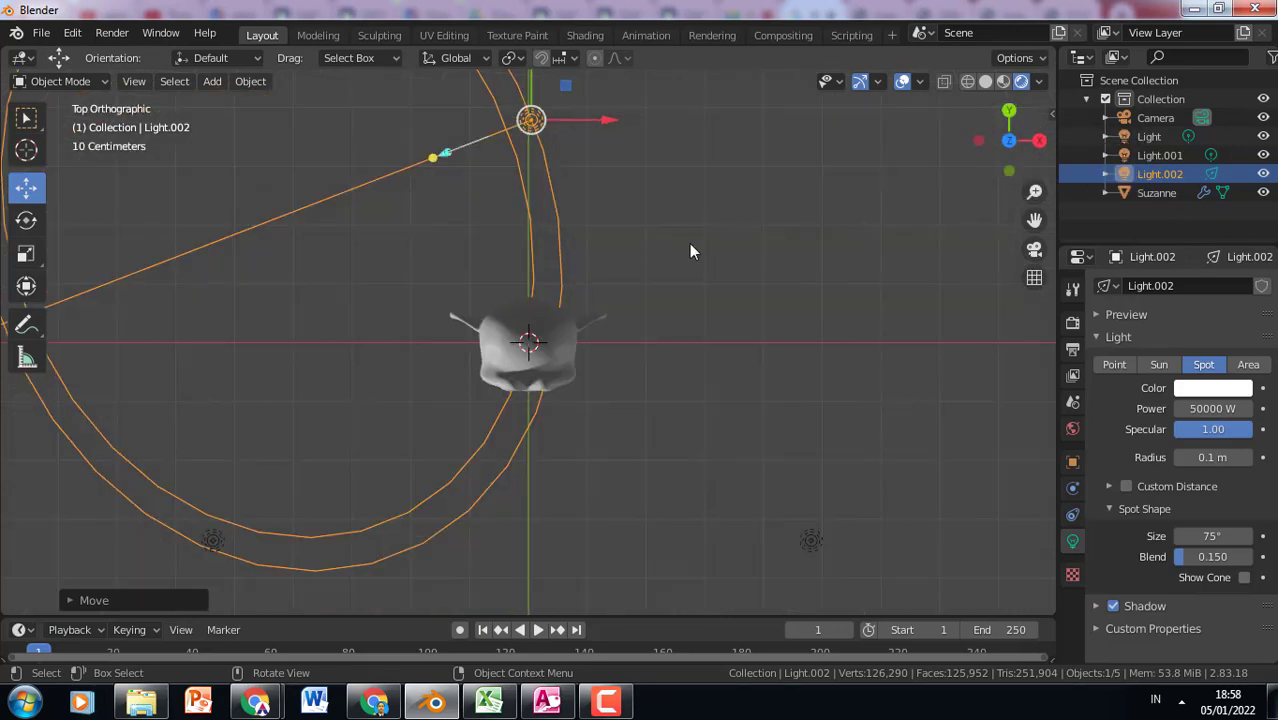
scroll(689, 250, "down", 2)
scroll(688, 256, "down", 1)
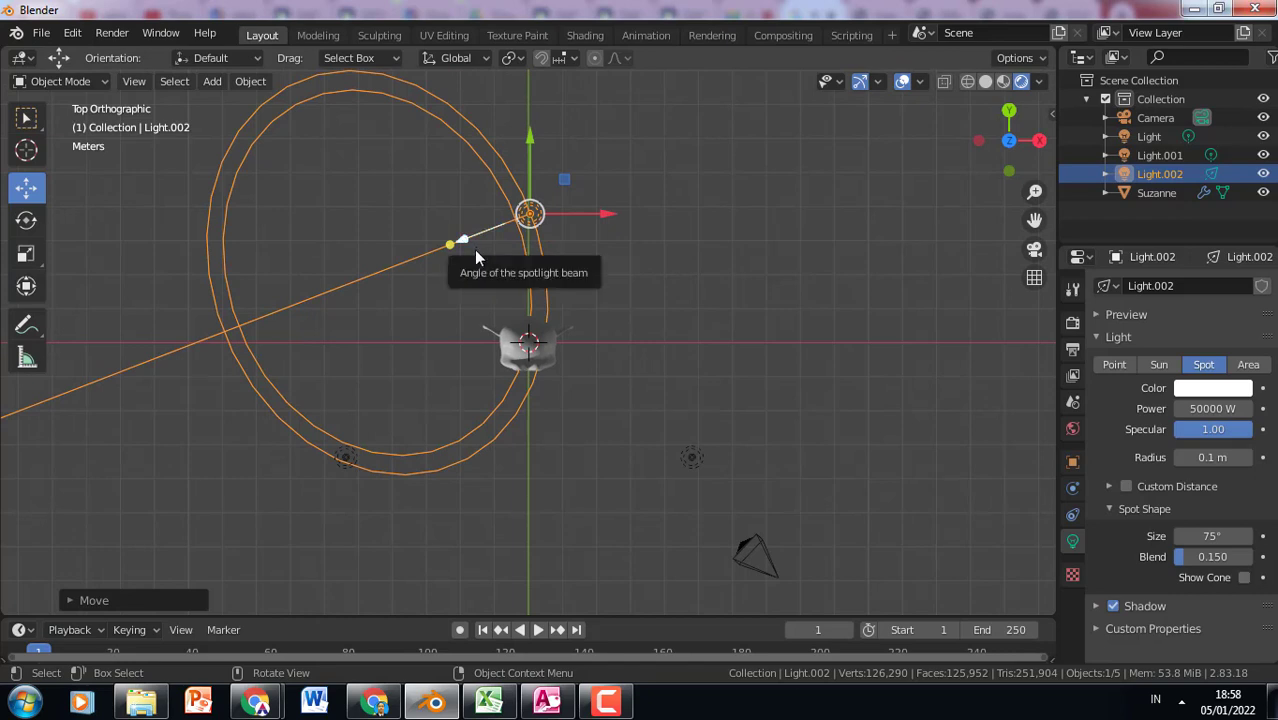
left_click(30, 223)
left_click_drag(480, 265, 575, 295)
middle_click_drag(615, 355, 393, 263)
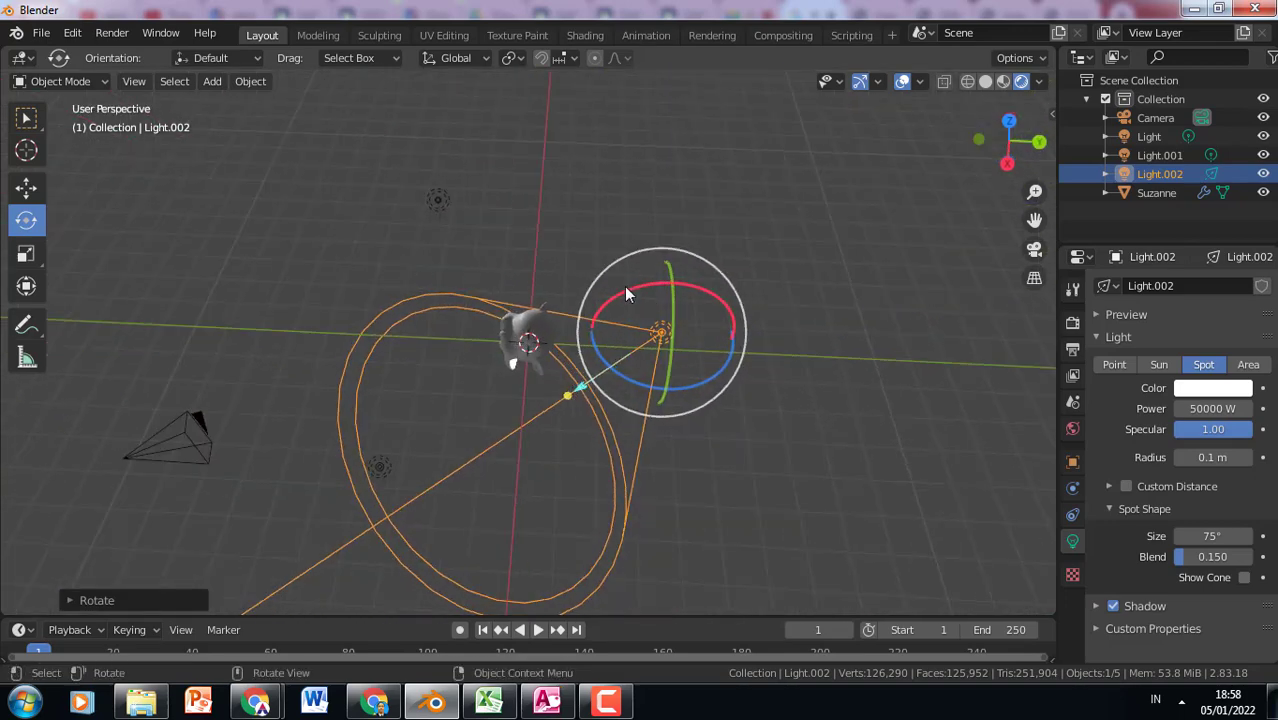
left_click_drag(626, 289, 670, 297)
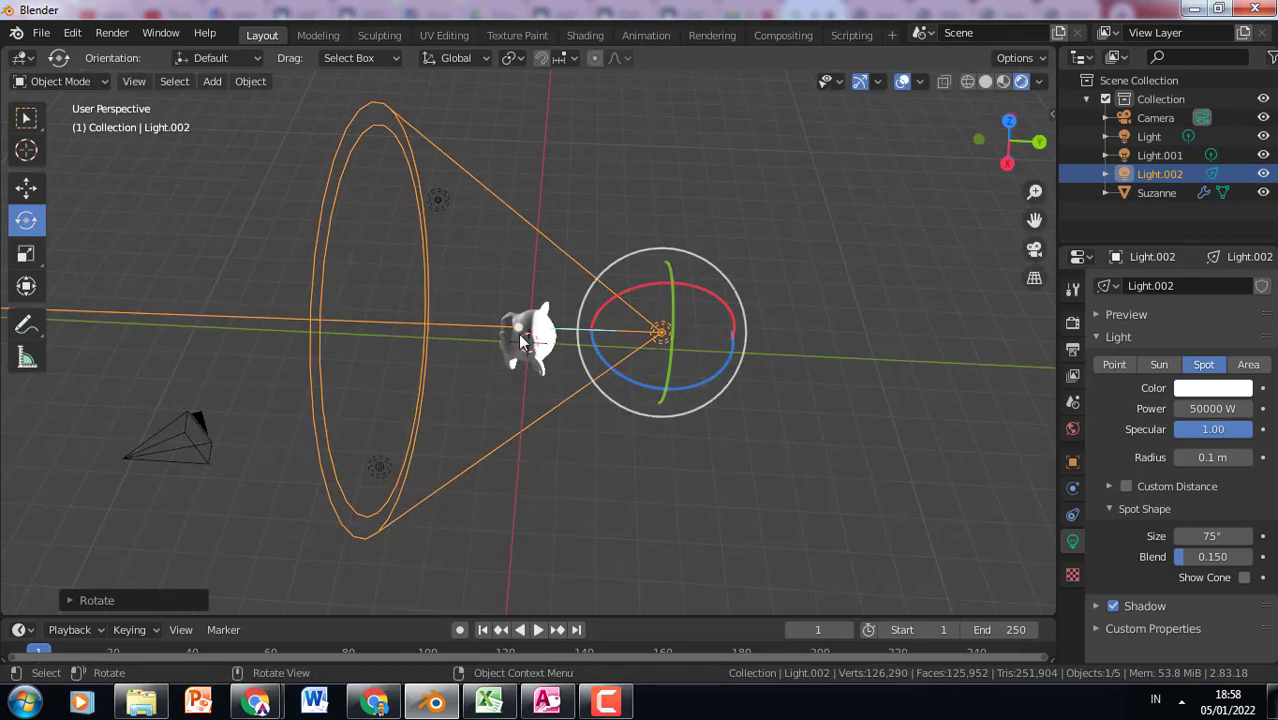
Deselect the spotlight and examine the rim light on the monkey's head and ears from the front.
scroll(518, 340, "up", 4)
middle_click_drag(477, 385, 567, 320)
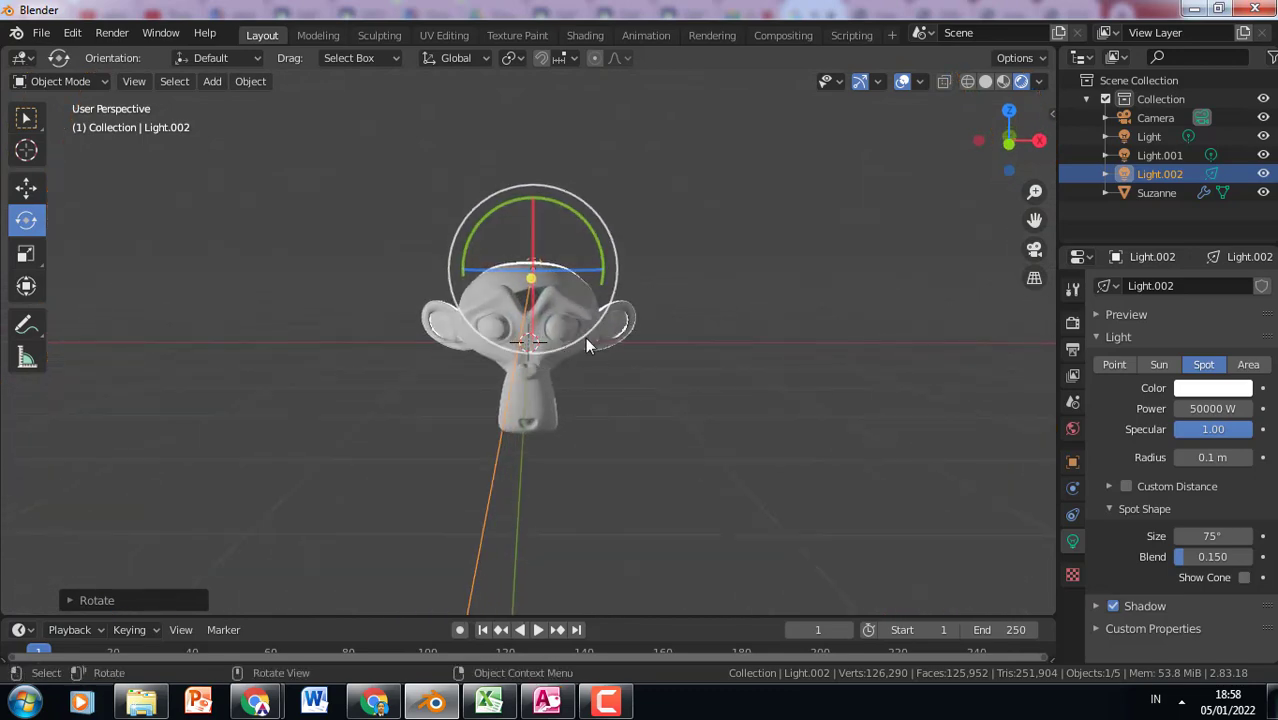
left_click(597, 358)
scroll(548, 348, "up", 3)
scroll(580, 404, "up", 2)
scroll(580, 404, "down", 5)
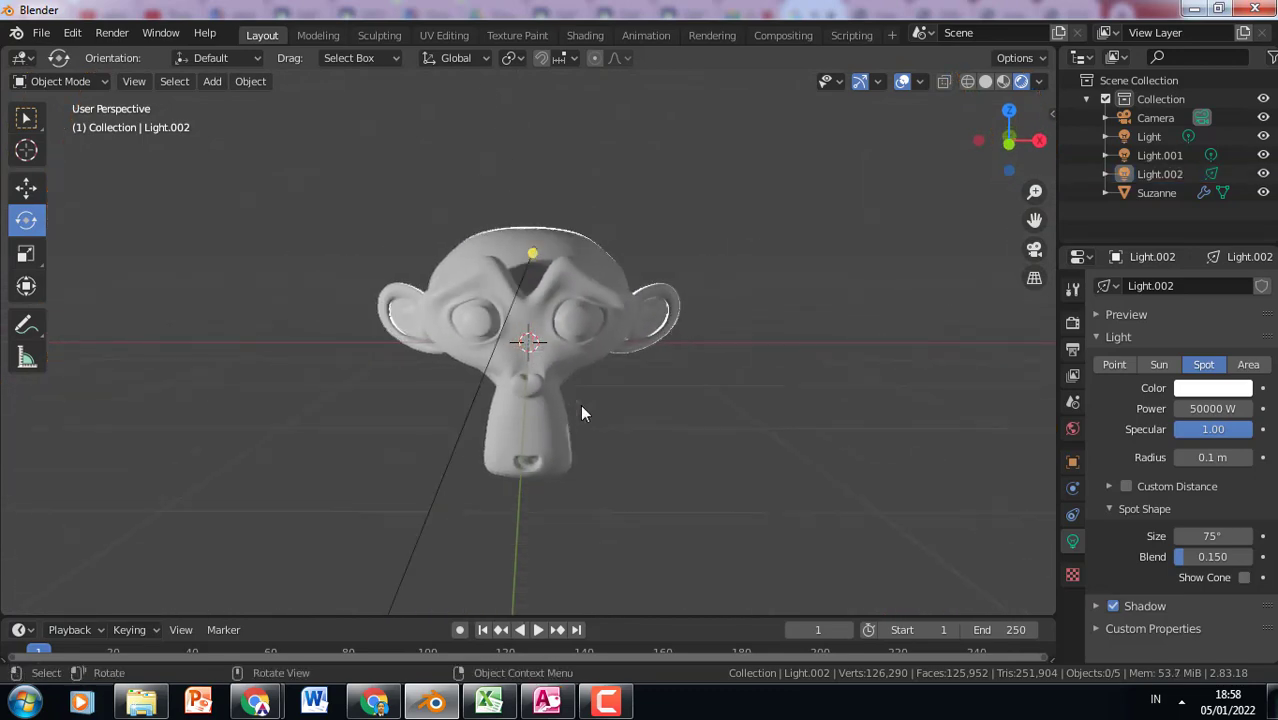
scroll(580, 404, "up", 1)
scroll(582, 406, "down", 4)
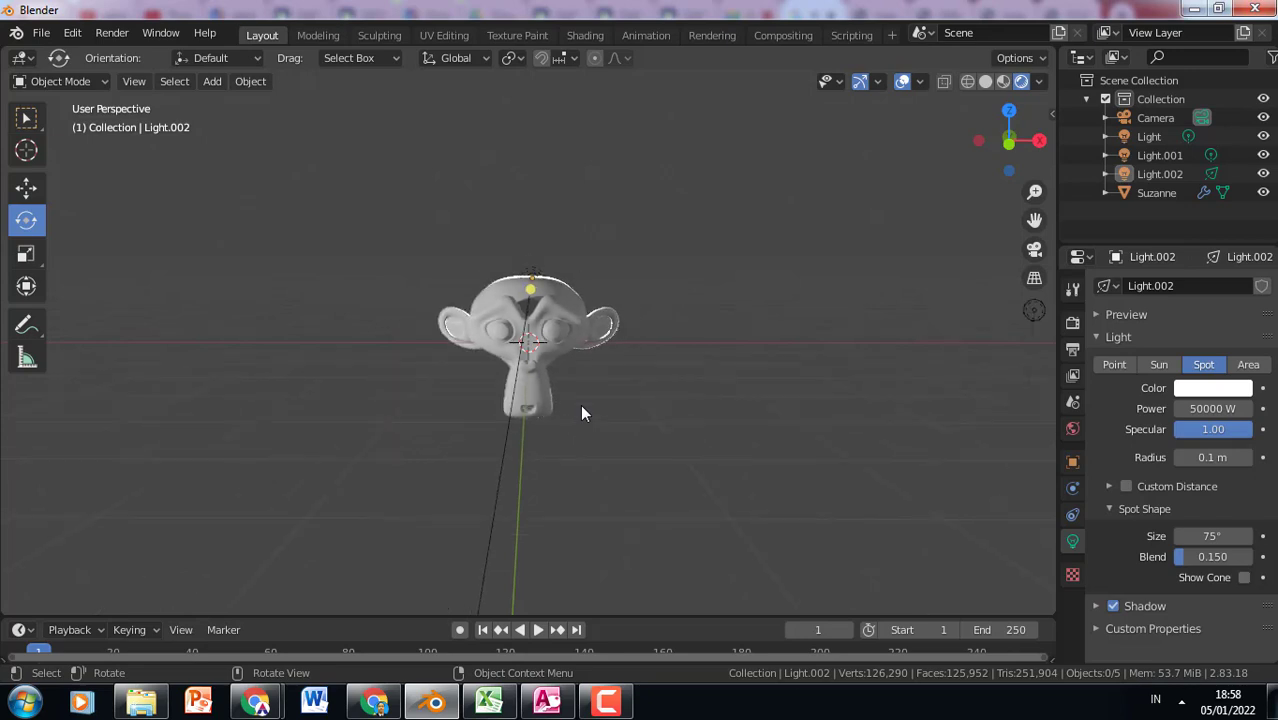
Select the fill light and set its power to 40 W.
left_click(769, 328)
left_click(1212, 408)
type("4")
key("Return")
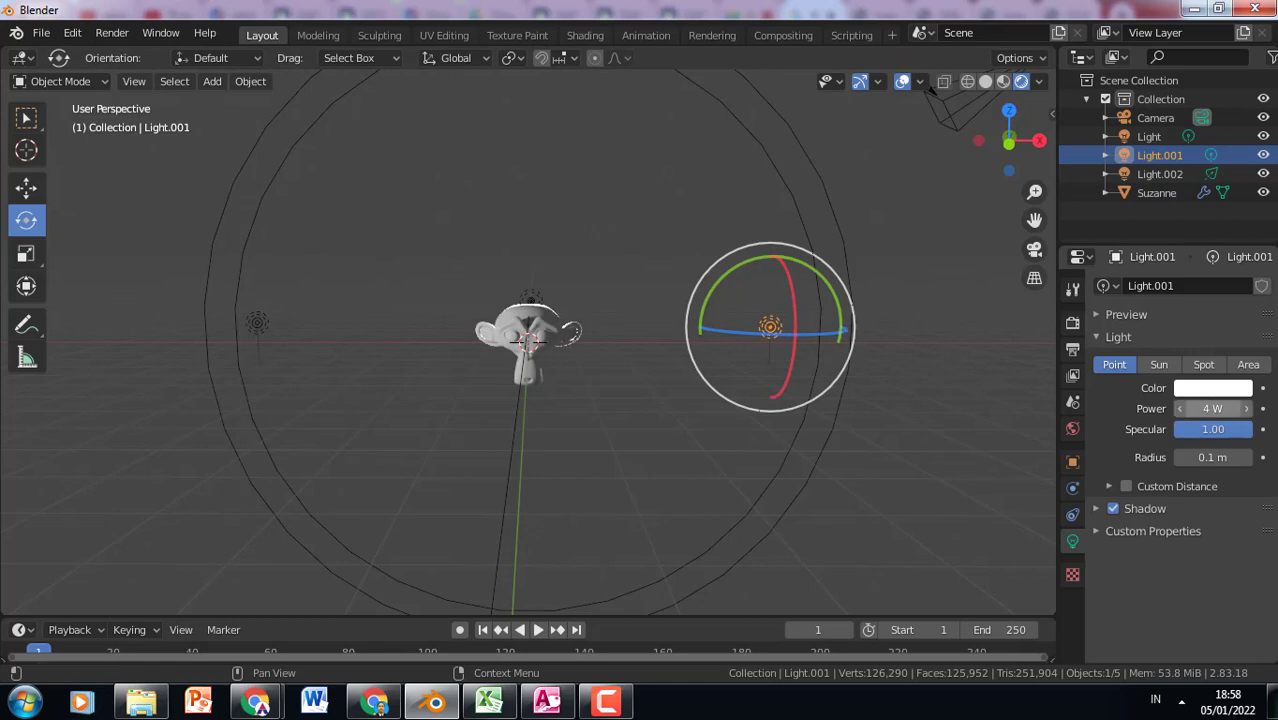
left_click(1212, 408)
type("40")
key("Return")
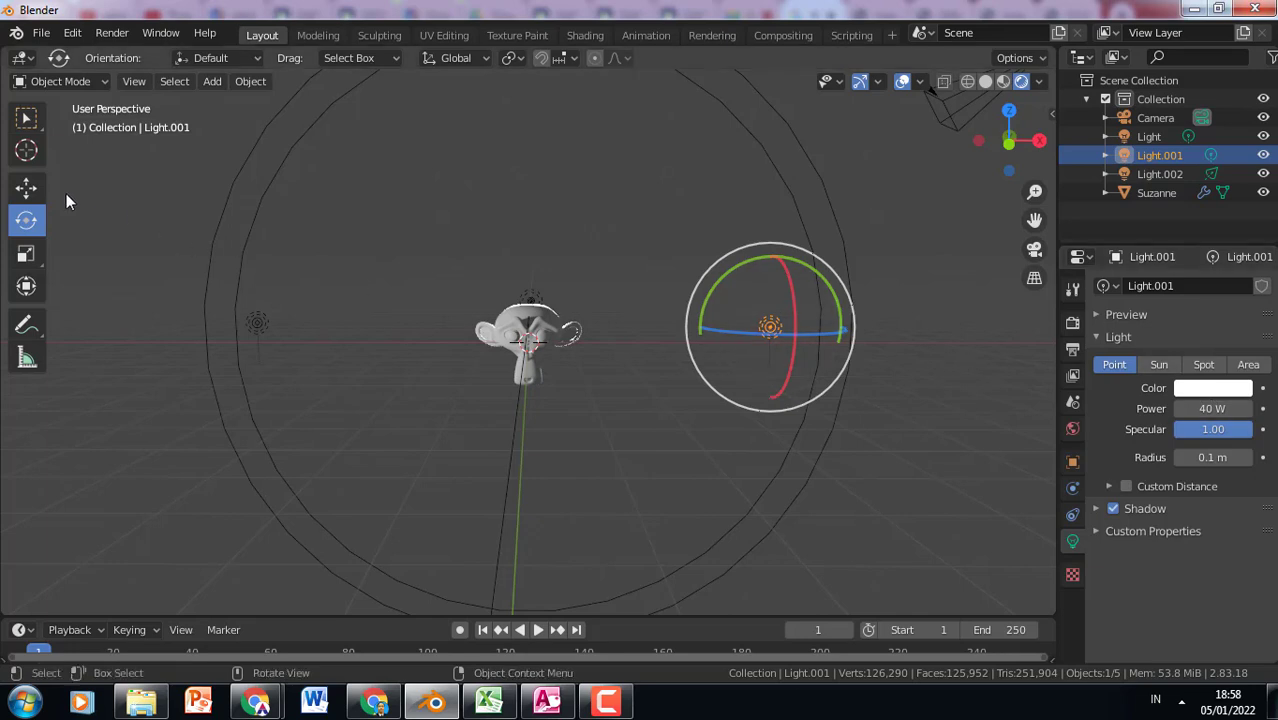
Move the fill light along X closer to the monkey.
left_click(32, 189)
scroll(653, 326, "up", 2)
left_click_drag(976, 316, 795, 310)
Select the key light, move it along X closer to the monkey and raise it along Z well above the head.
left_click(93, 312)
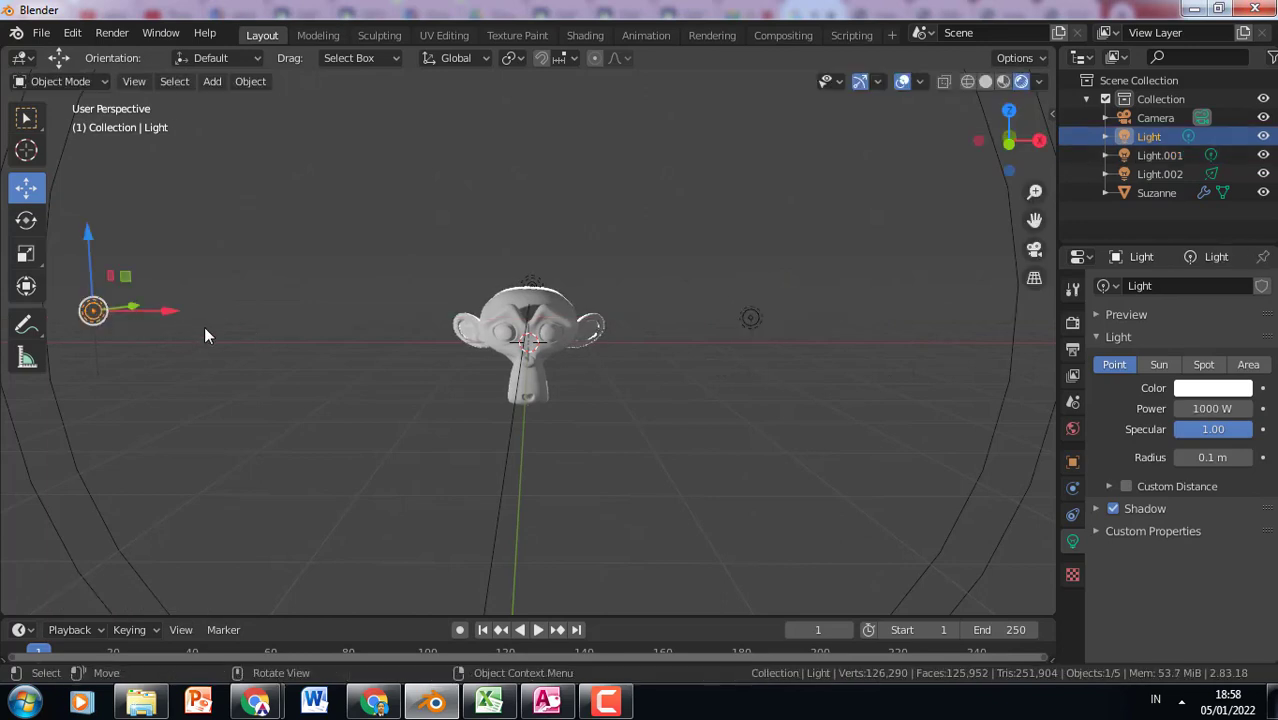
left_click_drag(171, 313, 263, 316)
left_click_drag(177, 273, 177, 178)
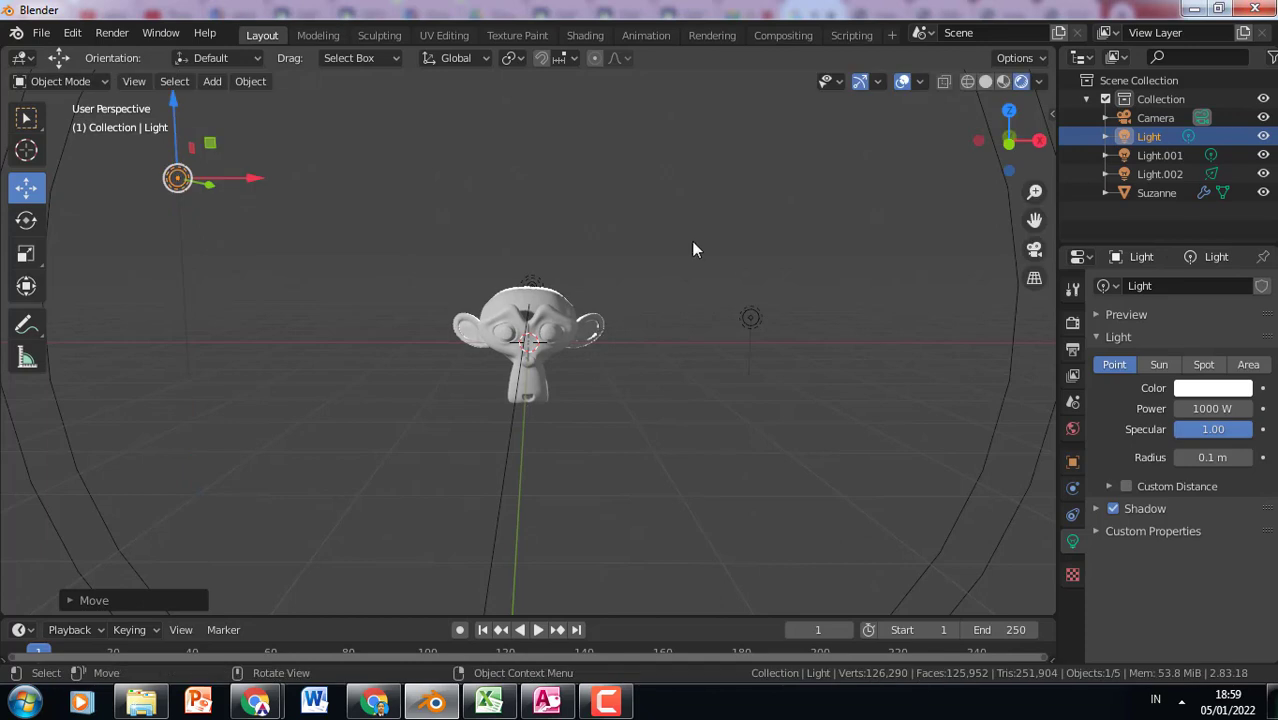
Lower the fill light along Z to below the monkey's eye level, shift it slightly outward along X, and deselect it to check the face.
left_click(749, 319)
left_click_drag(752, 244, 746, 305)
left_click_drag(808, 375, 827, 362)
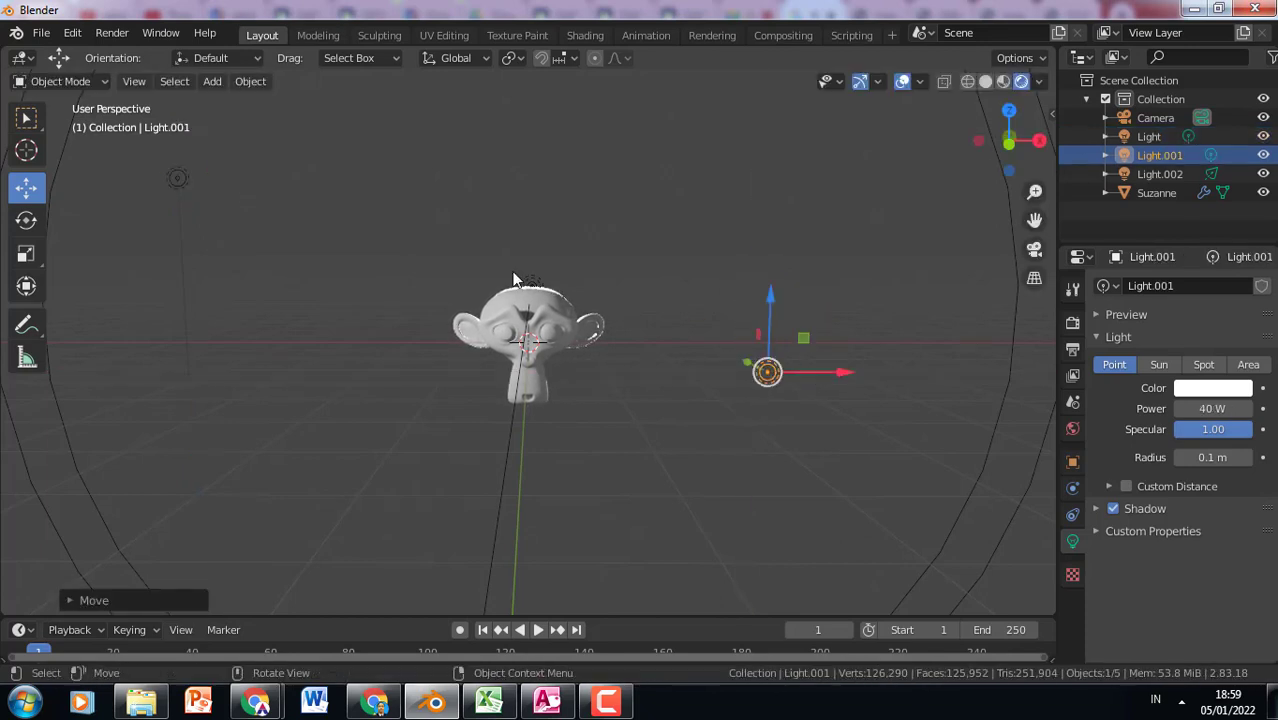
scroll(511, 377, "up", 5)
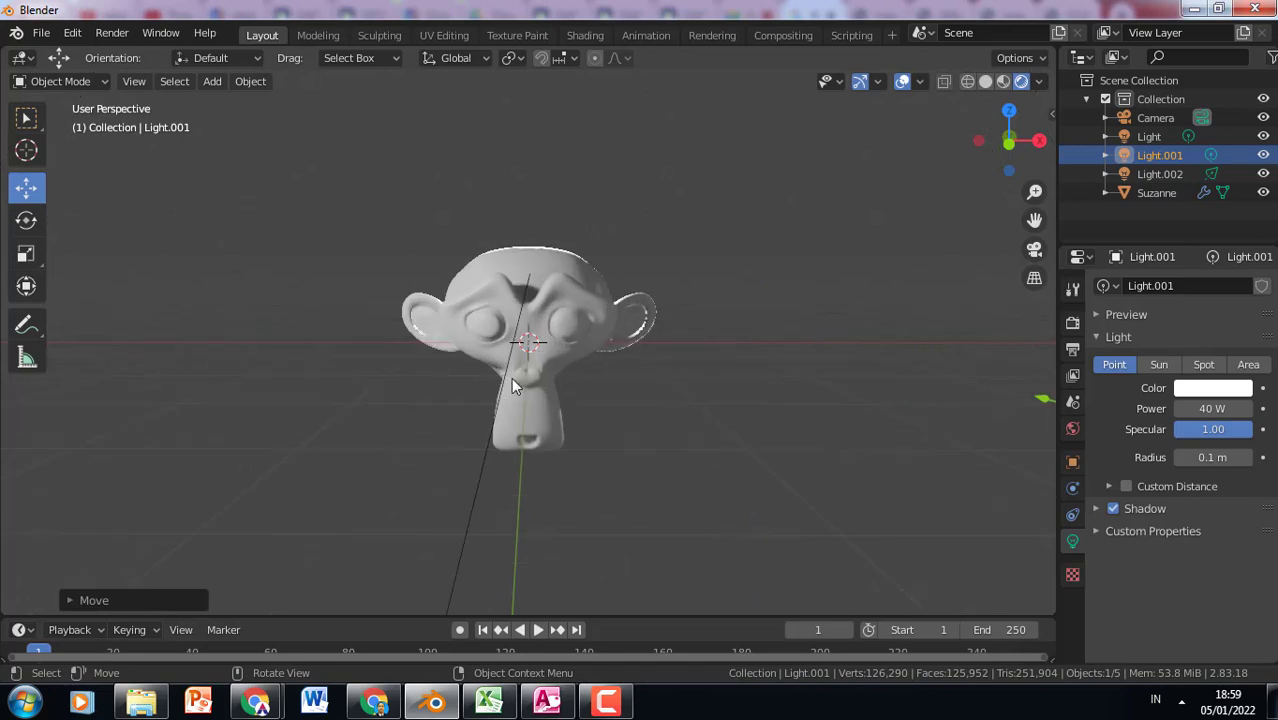
left_click(701, 445)
scroll(713, 428, "down", 1)
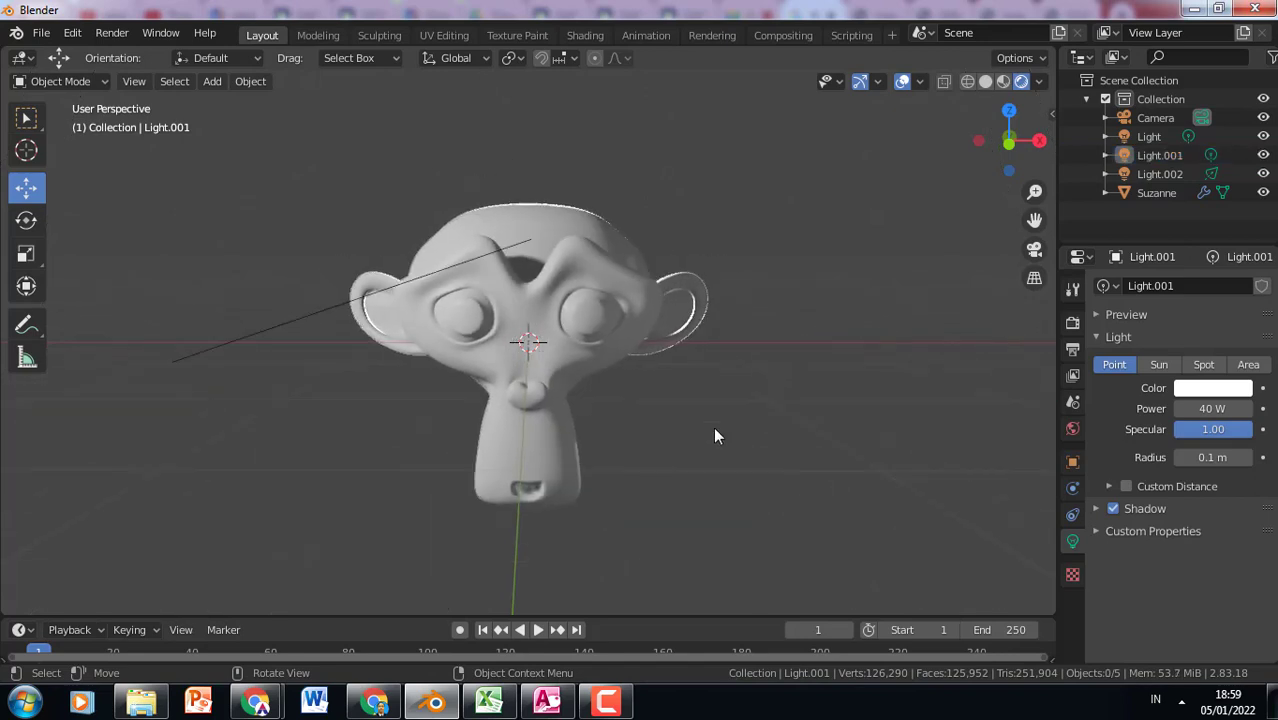
middle_click_drag(697, 397, 684, 428)
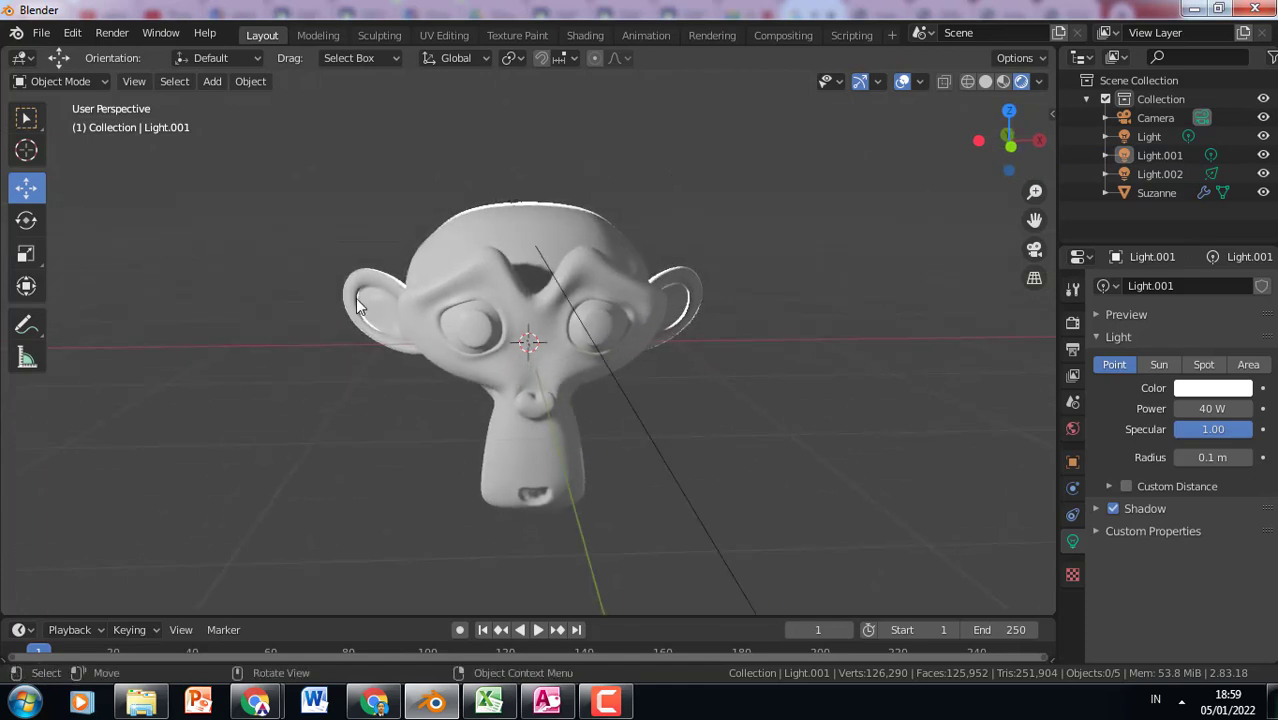
Switch to Chrome, return to the image result labelled Key, Fill and Rim, and open it full size in a new tab.
left_click(396, 703)
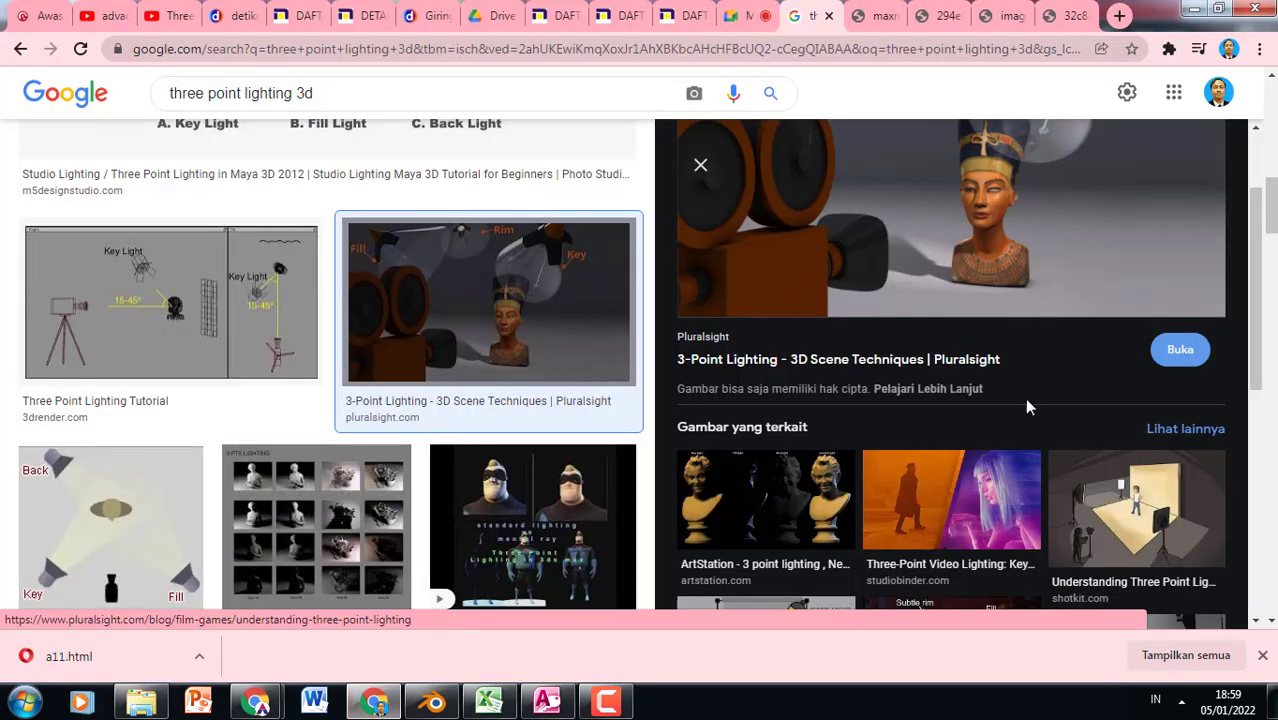
scroll(1000, 470, "down", 4)
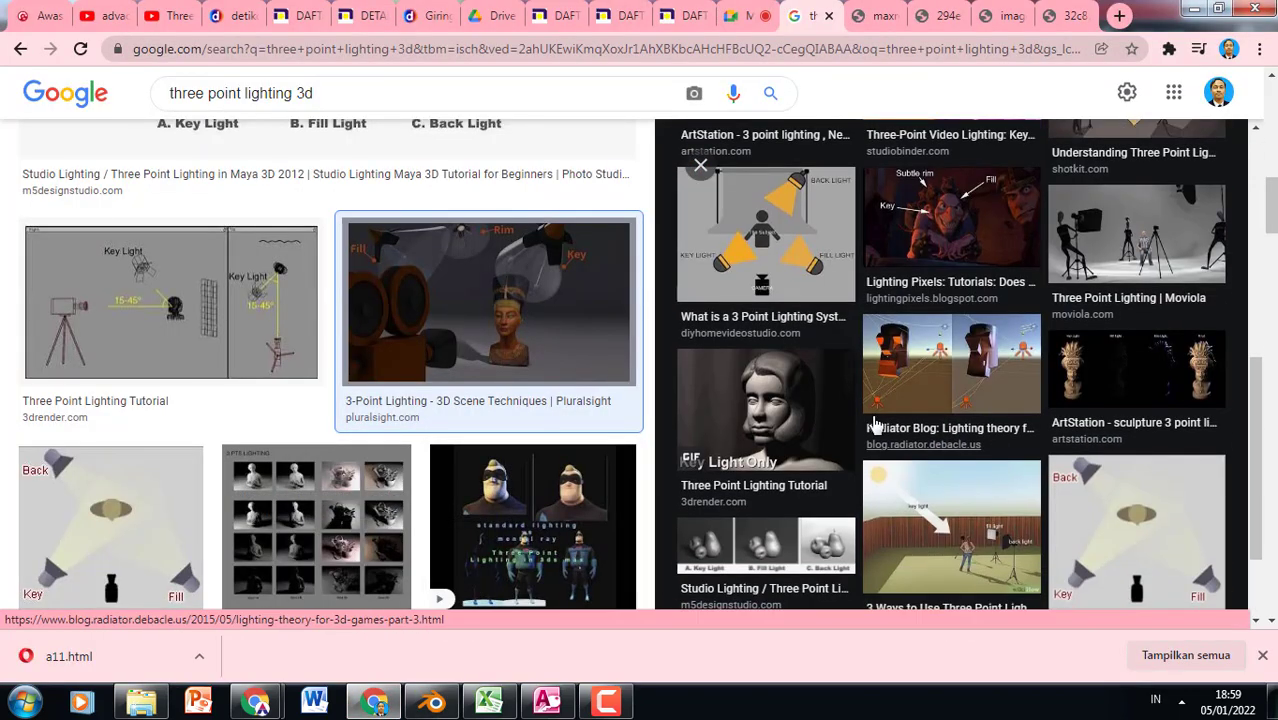
left_click(22, 52)
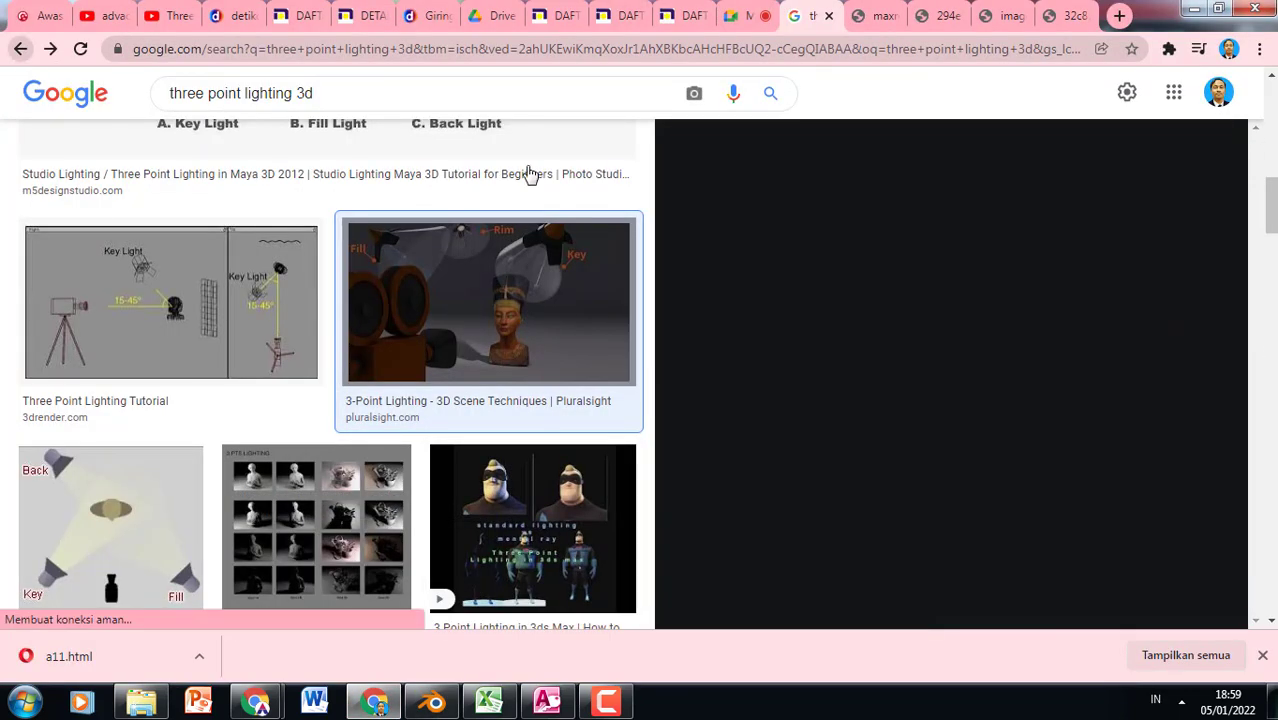
left_click(22, 52)
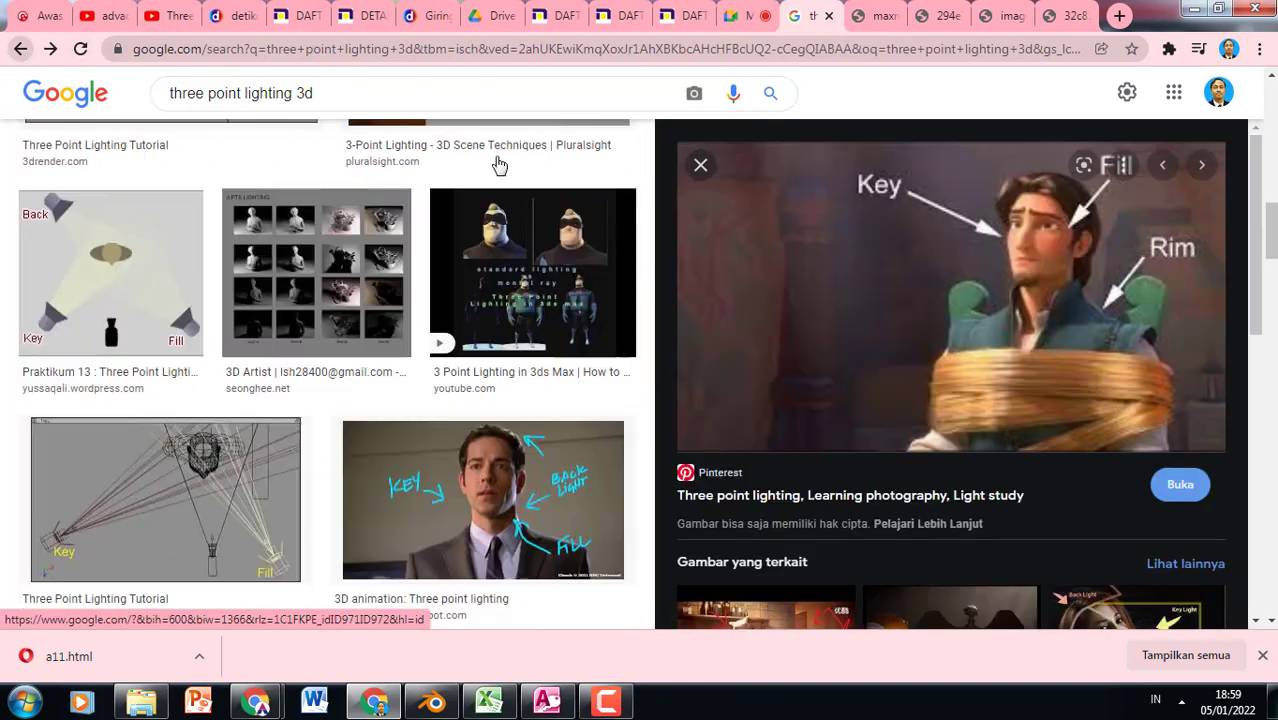
right_click(953, 216)
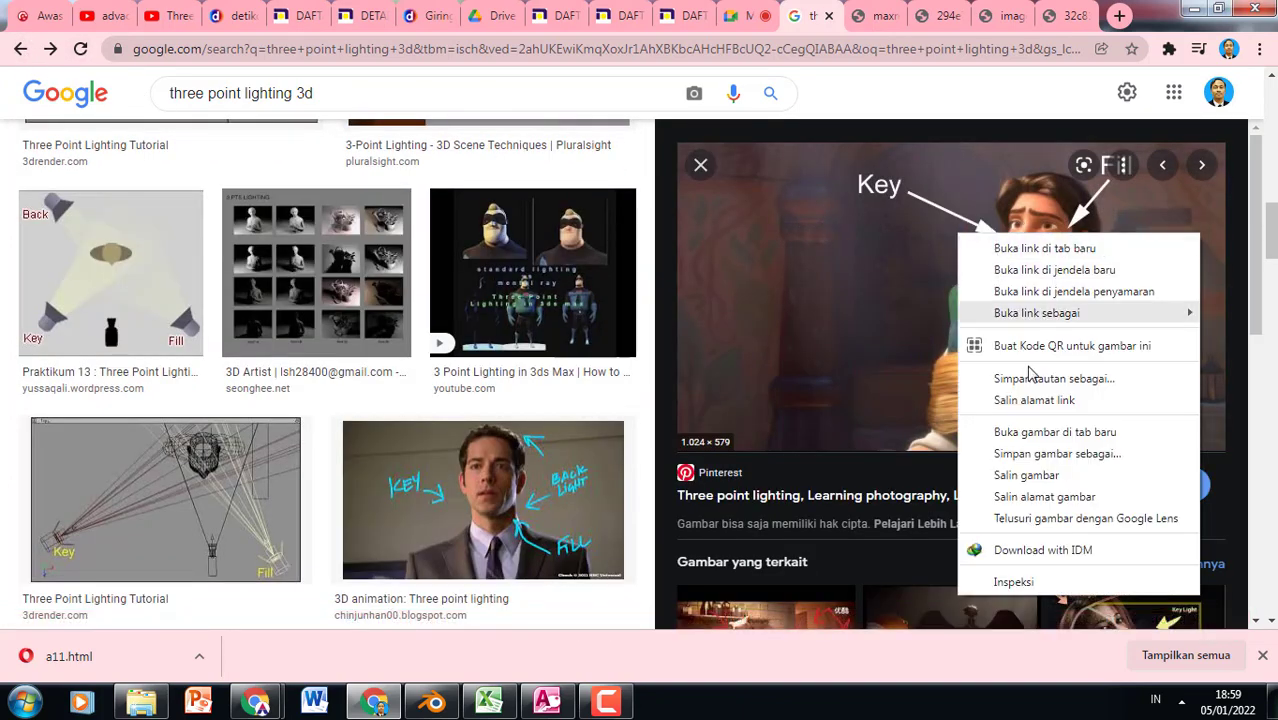
left_click(1045, 432)
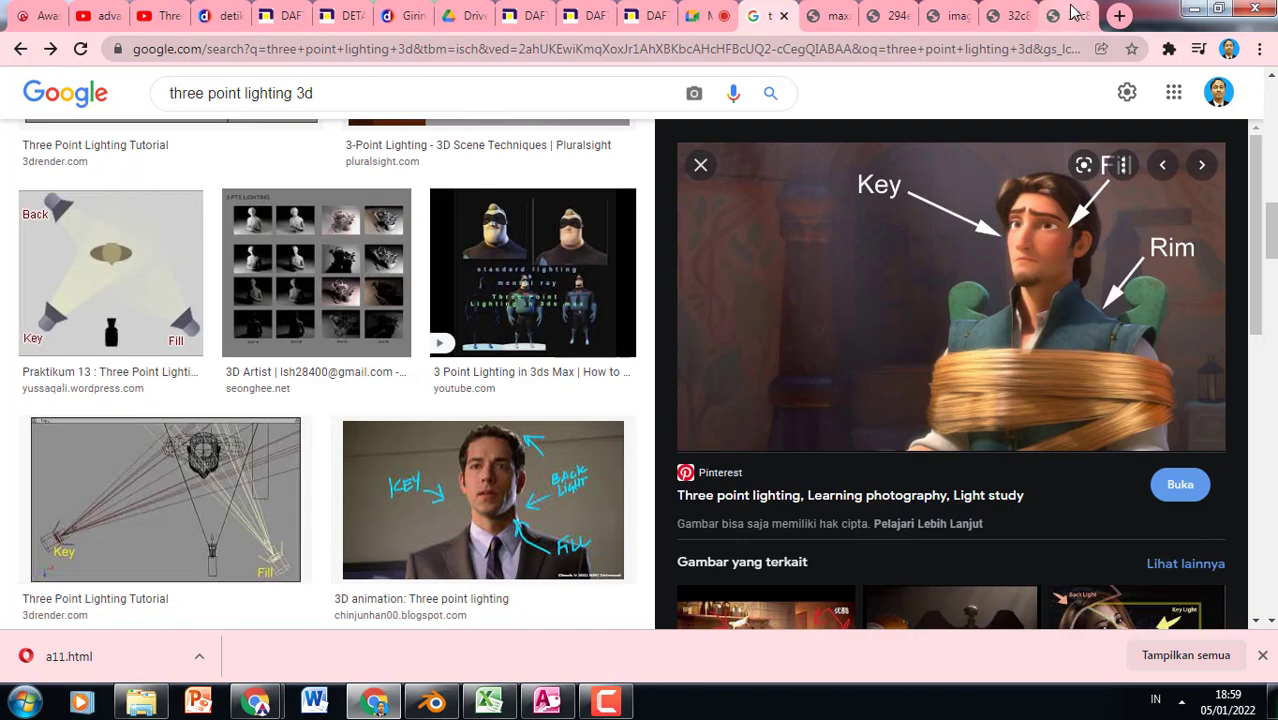
left_click(1068, 15)
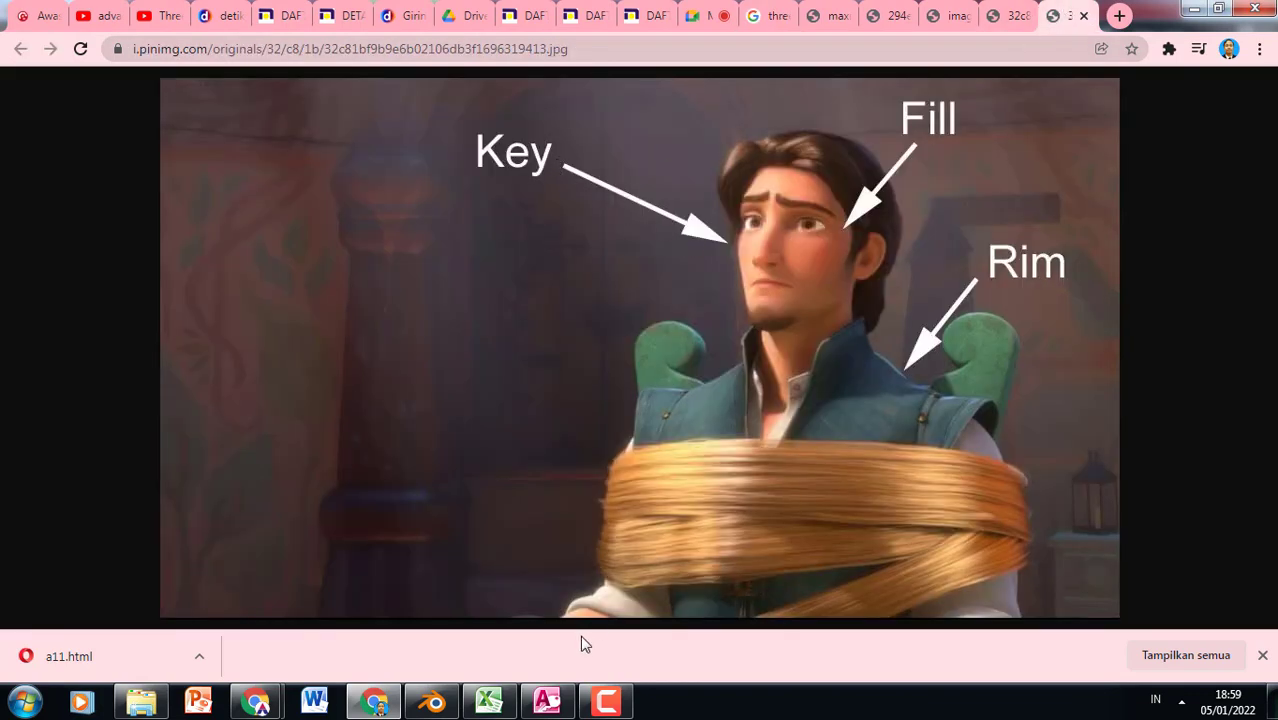
Compare the monkey's key, fill and rim lighting in Blender with the labelled reference image in Chrome, ending in Blender.
left_click(432, 701)
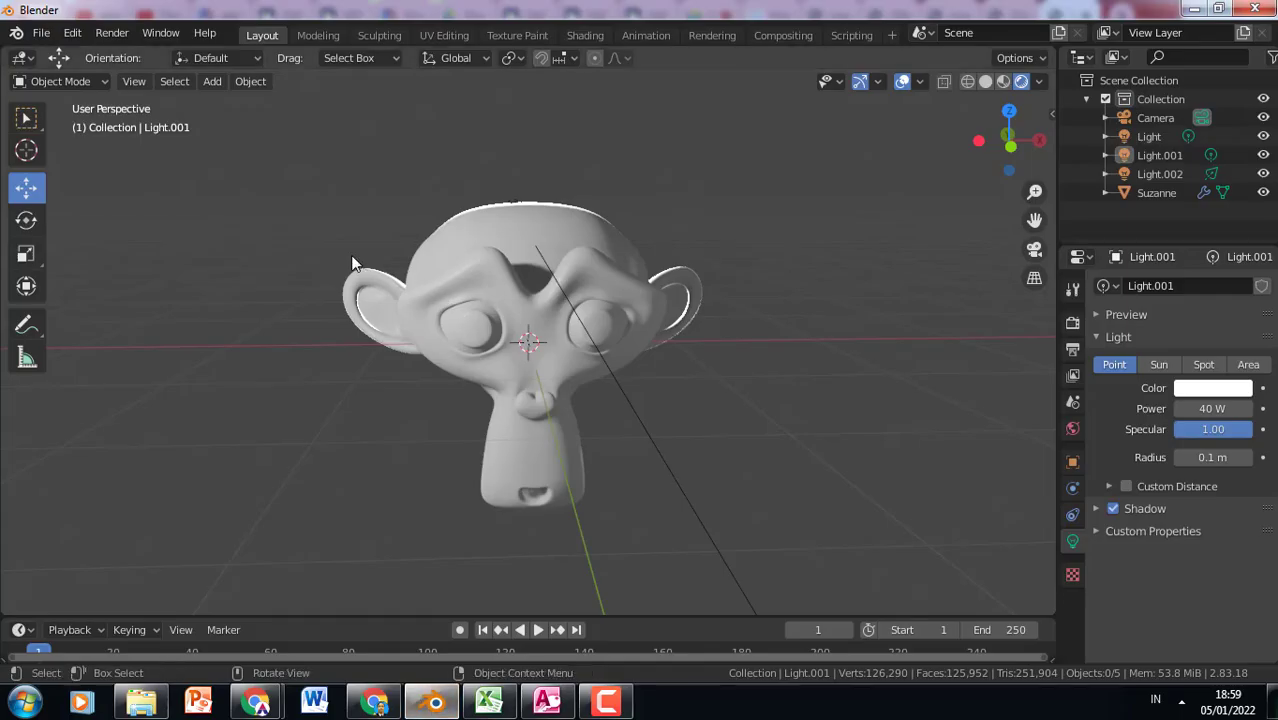
left_click(374, 701)
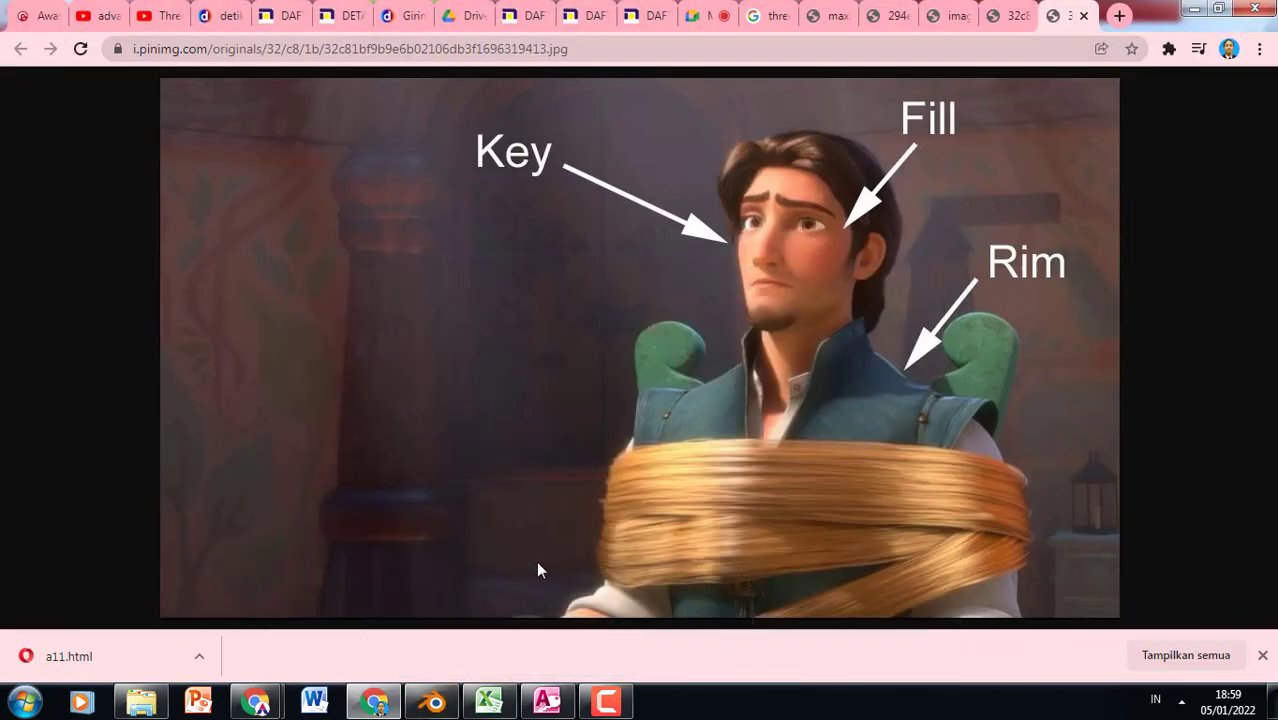
key("alt+Tab")
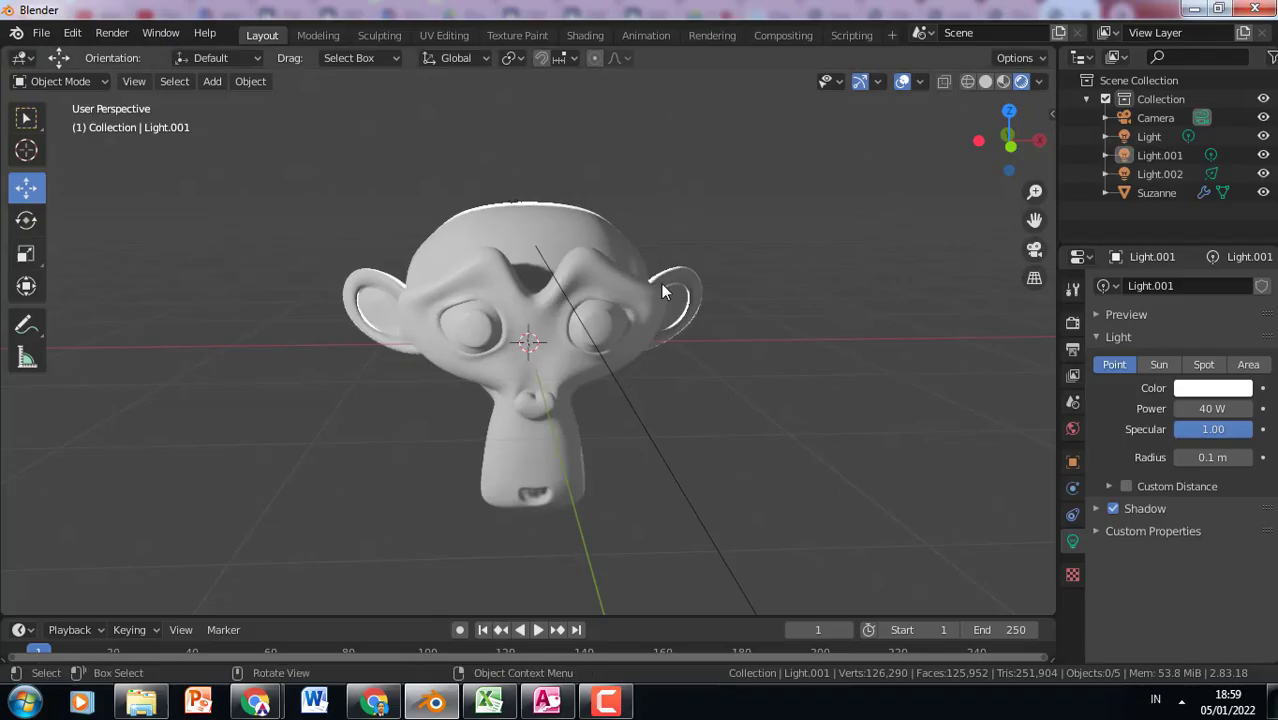
left_click(435, 692)
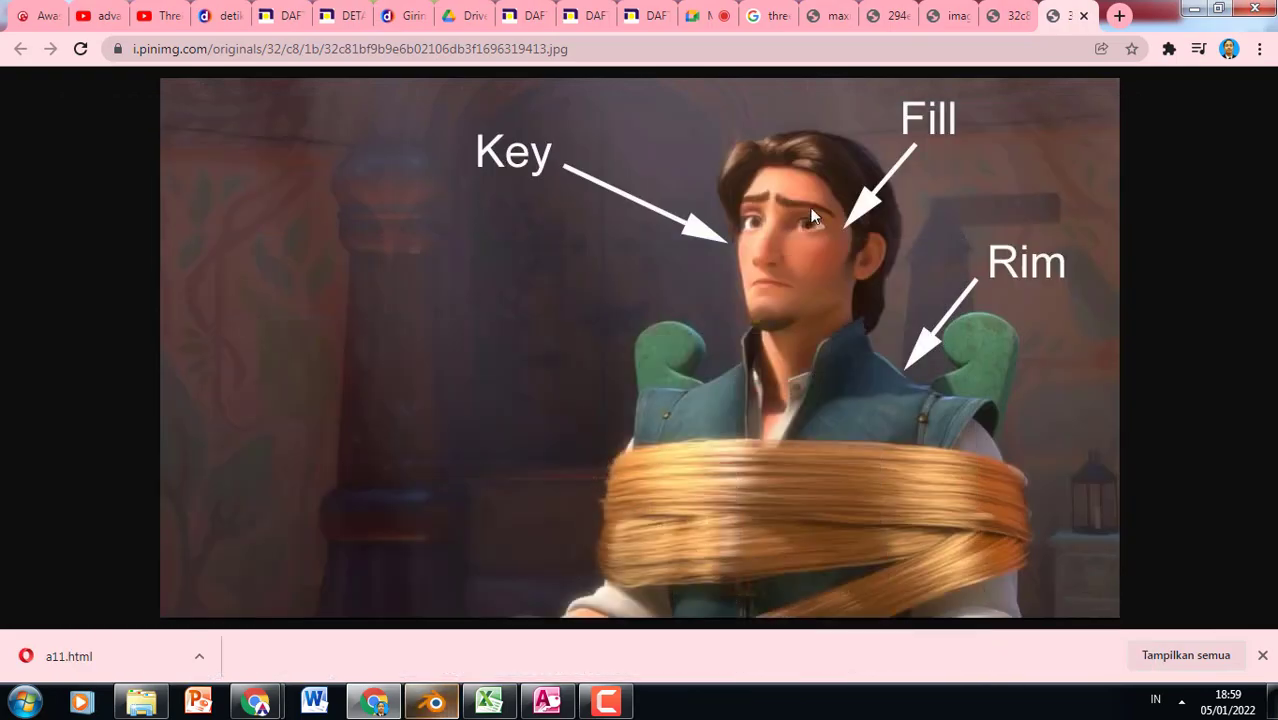
left_click(437, 696)
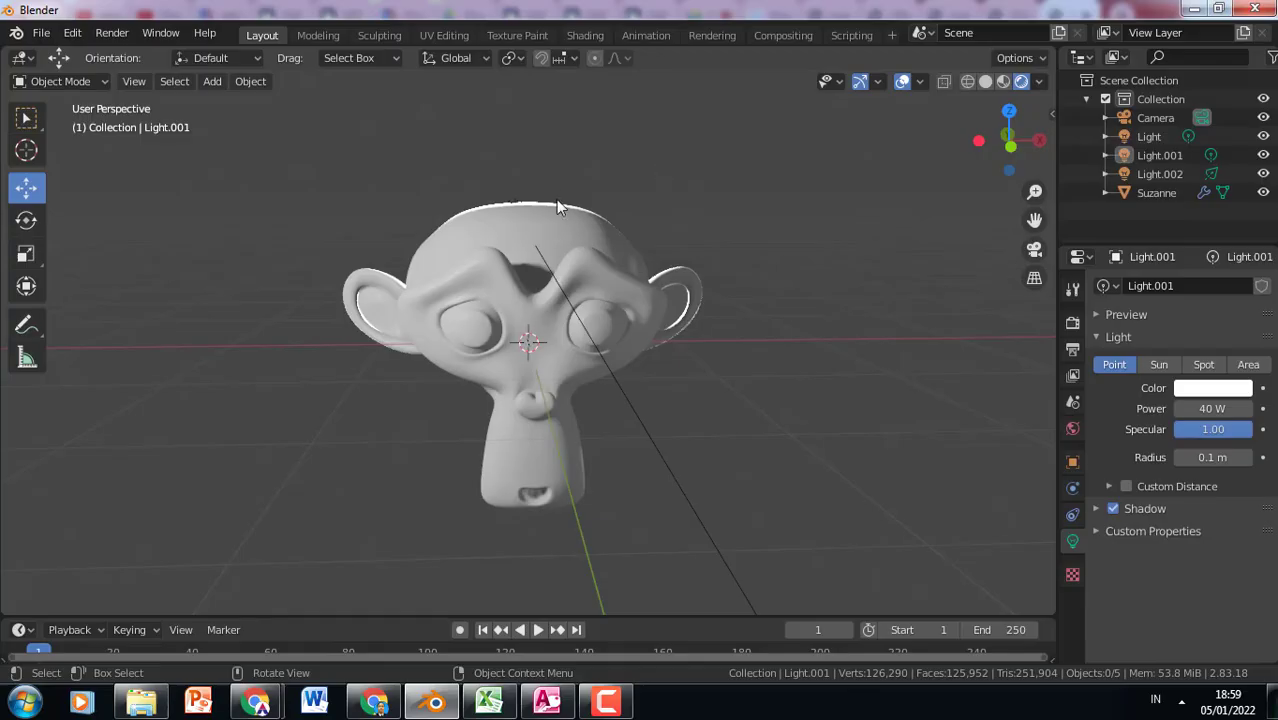
left_click(434, 700)
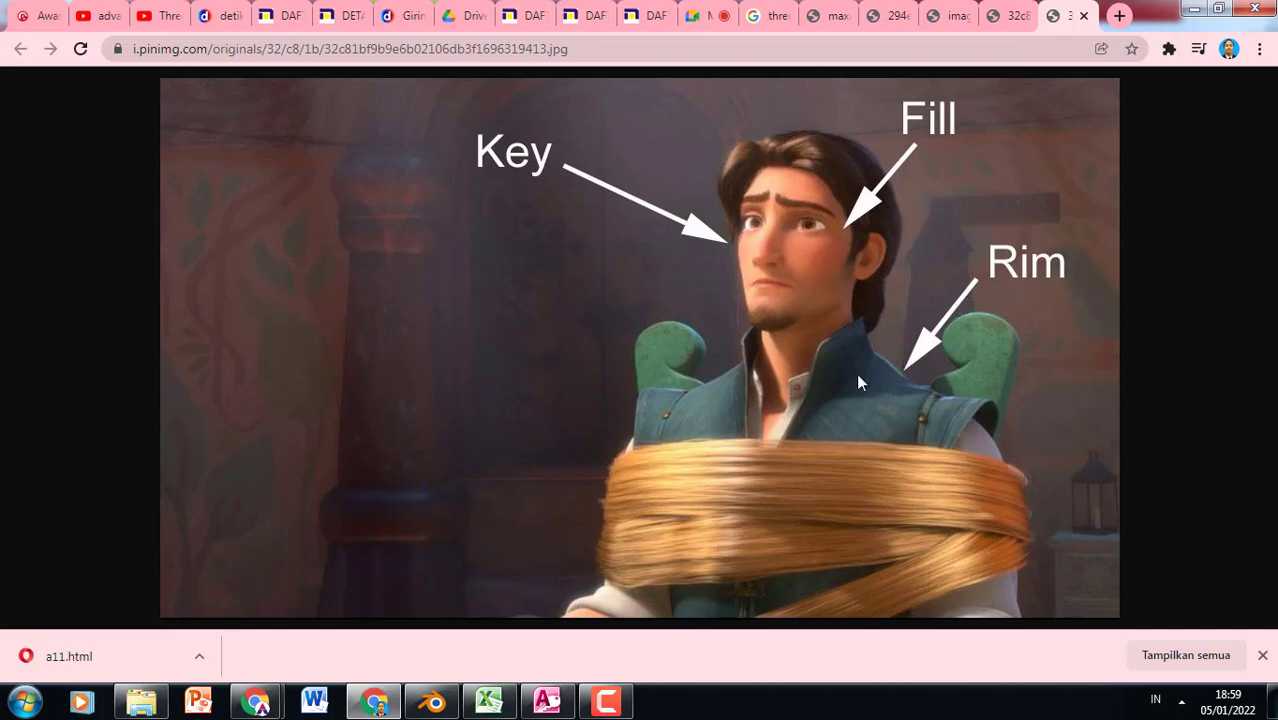
left_click(433, 700)
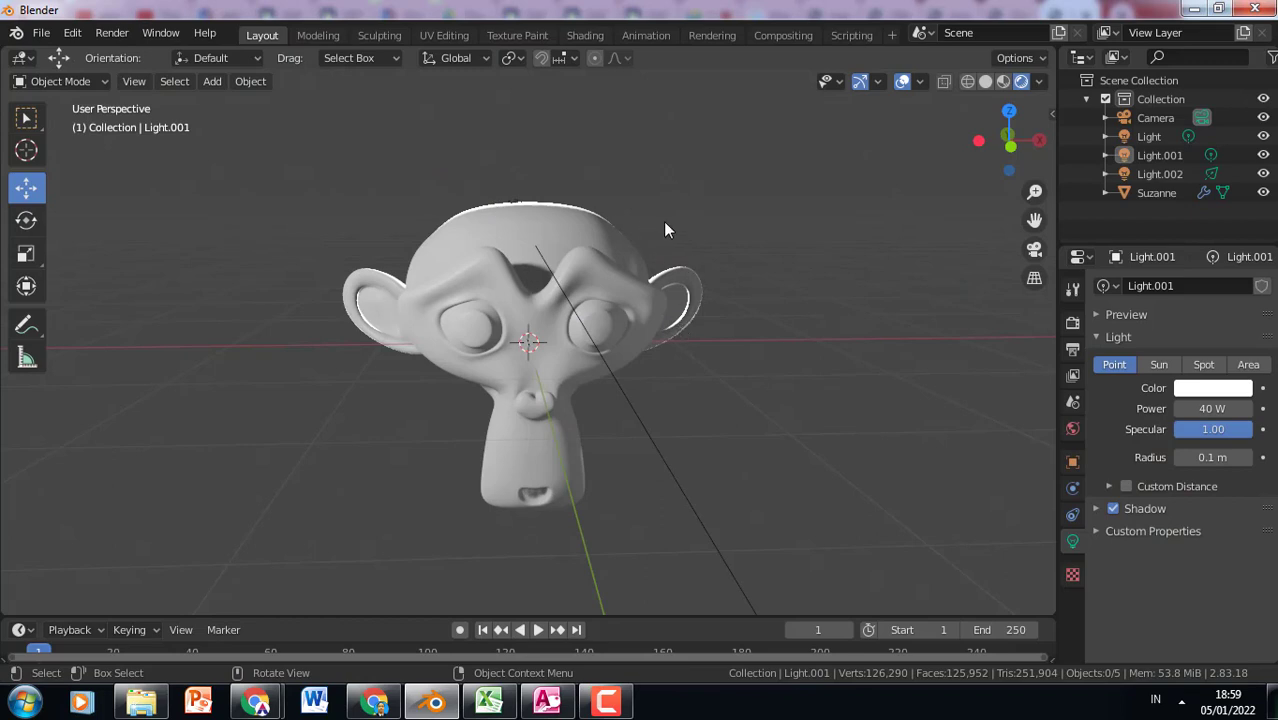
Select the spot back light behind the monkey's head and set its power to 3 W.
middle_click_drag(617, 224, 677, 143)
left_click(611, 153)
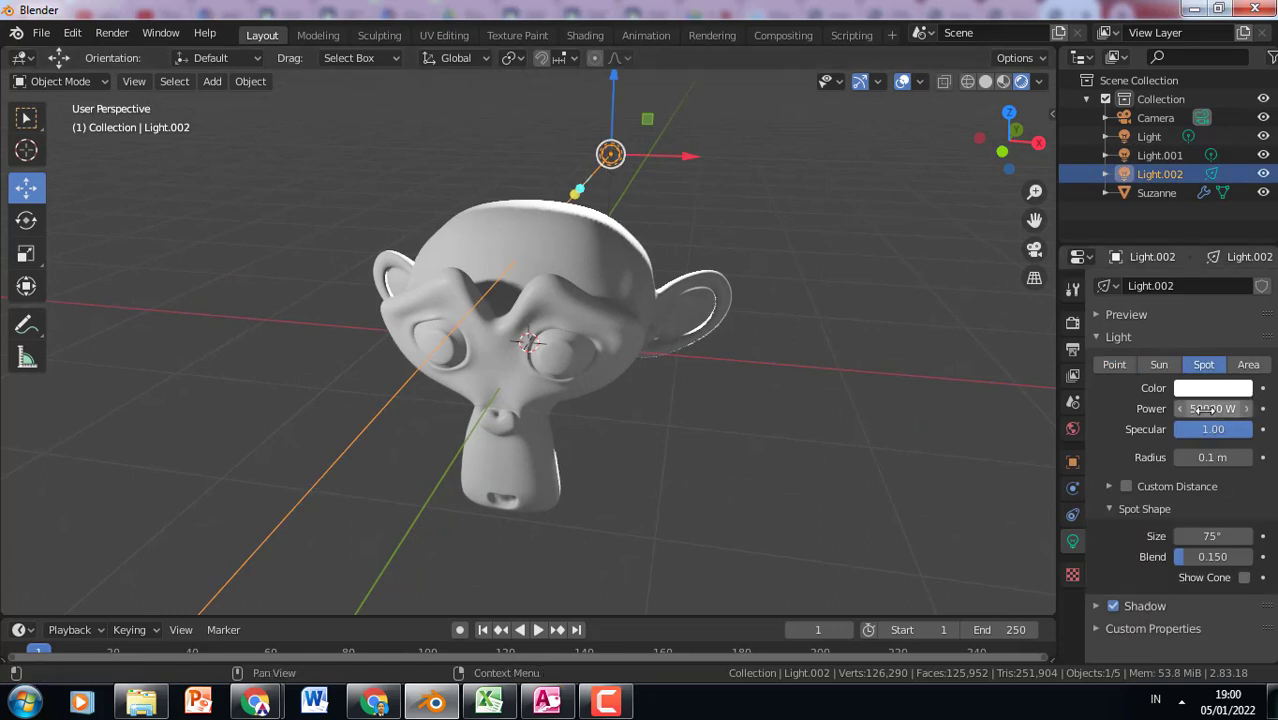
left_click_drag(1207, 410, 897, 410)
left_click(1207, 410)
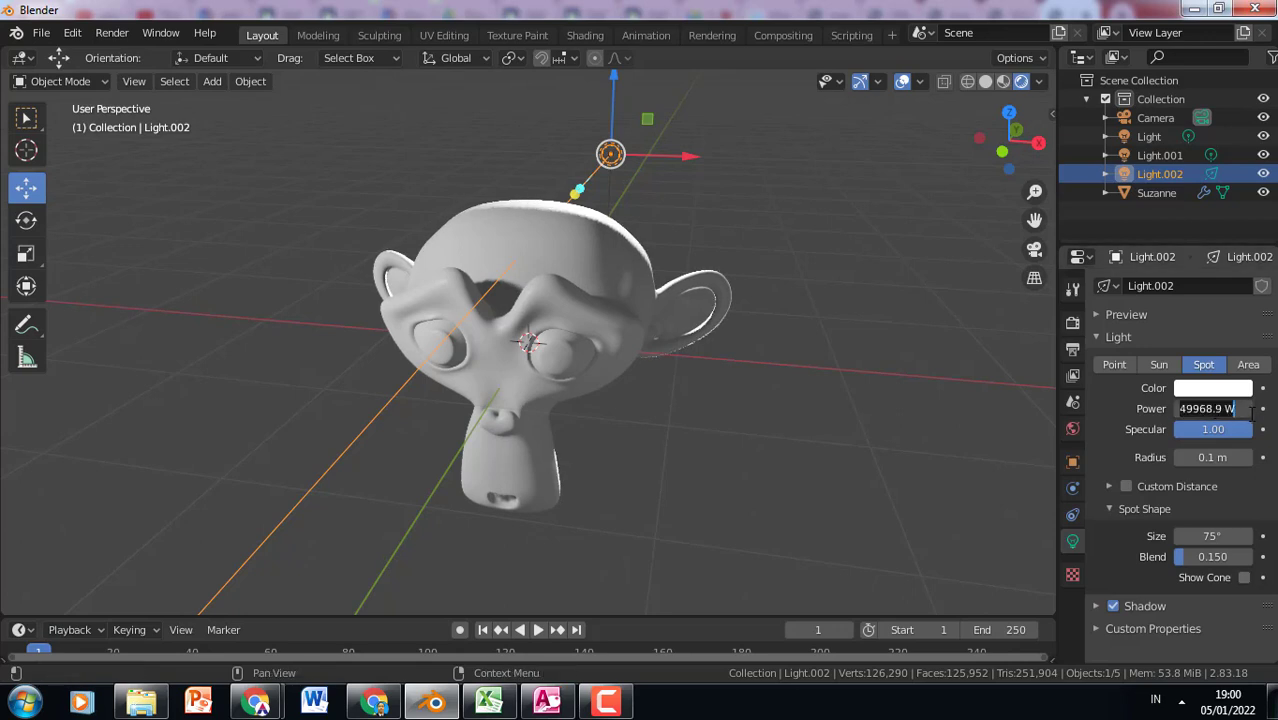
type("3")
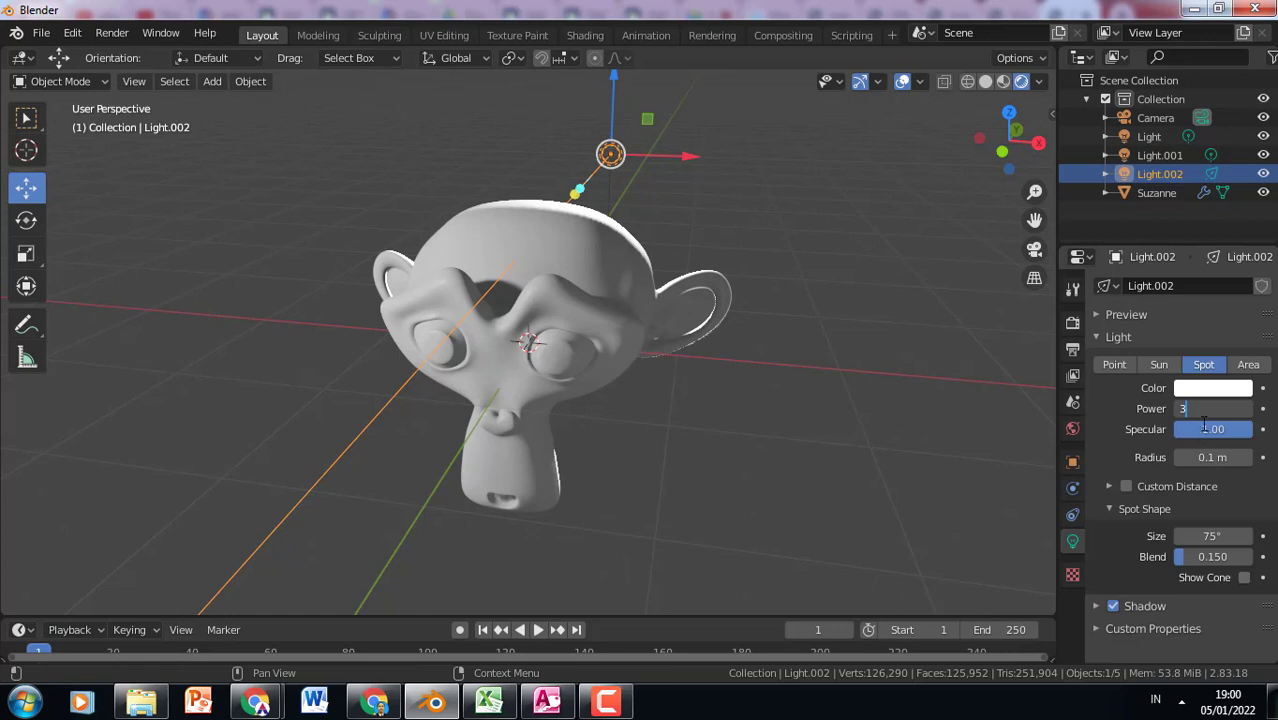
key("Return")
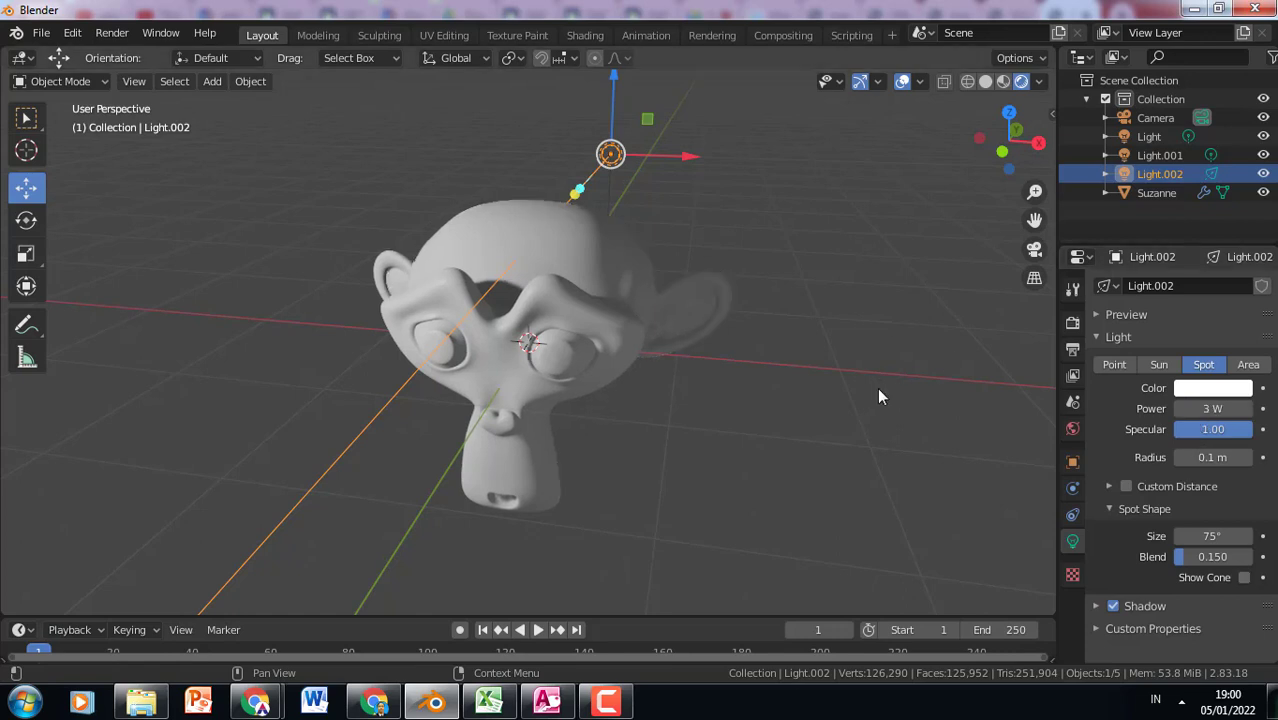
Set the spot back light's power to 250 W and deselect it to check the rim on the head.
left_click(1222, 410)
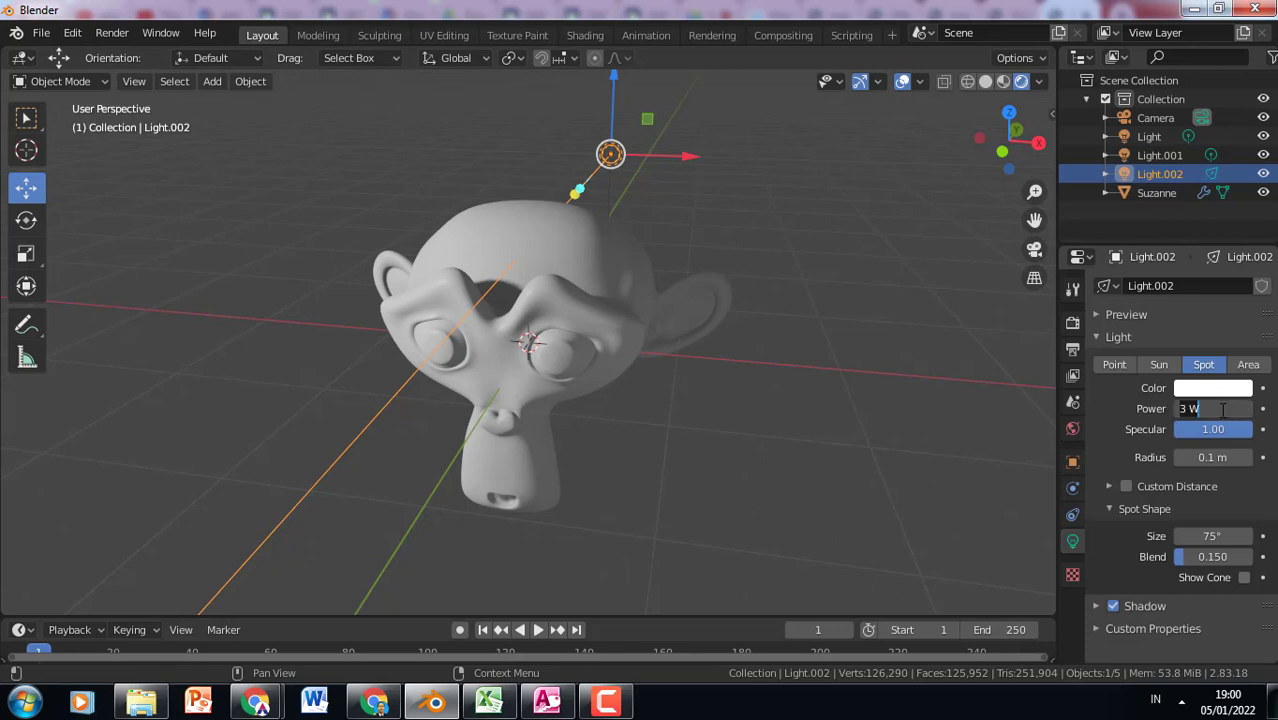
type("250")
key("Return")
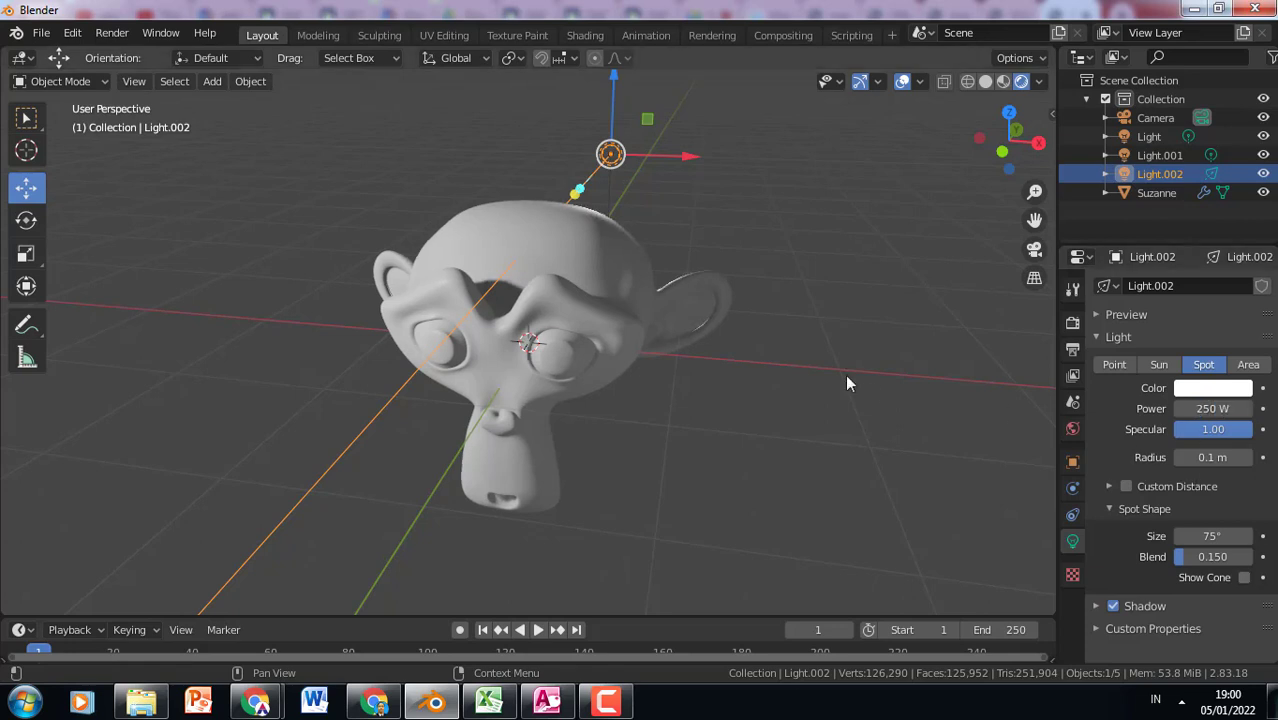
left_click(688, 209)
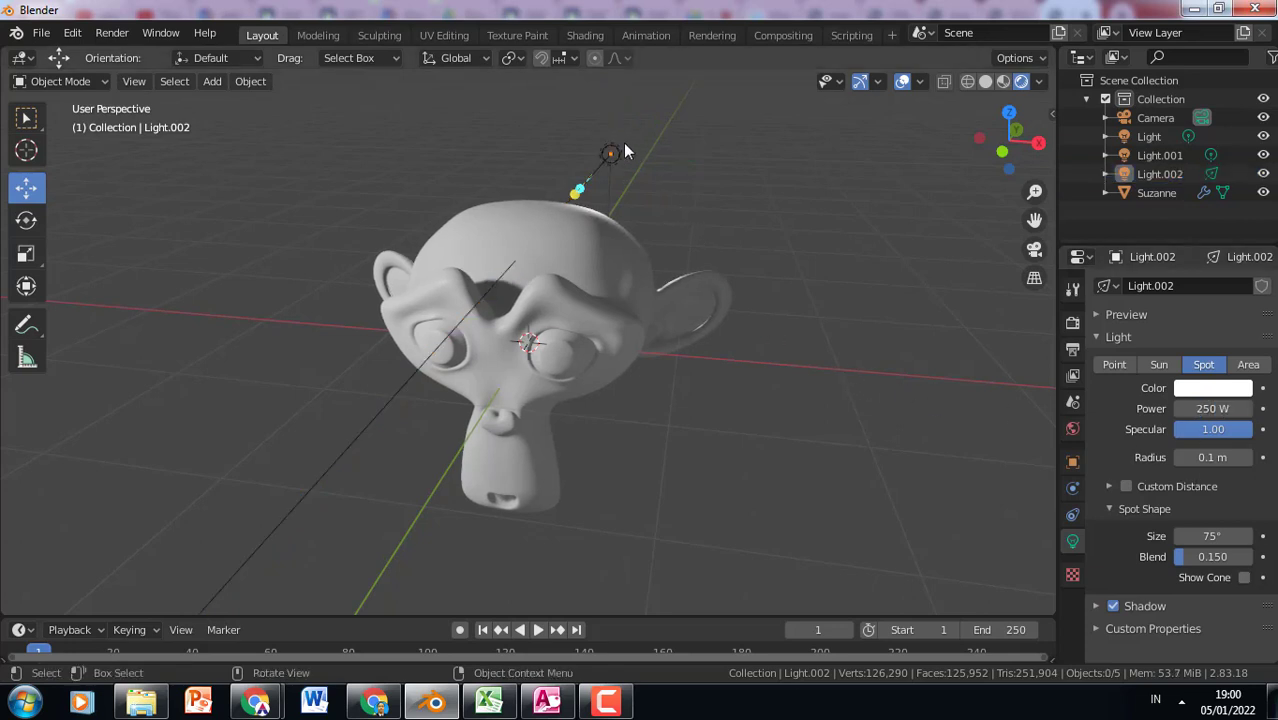
Reselect the spot back light, set its power to 3000 W, and deselect it to check the rim from the front.
left_click(612, 160)
left_click(1222, 408)
type("3000")
key("Return")
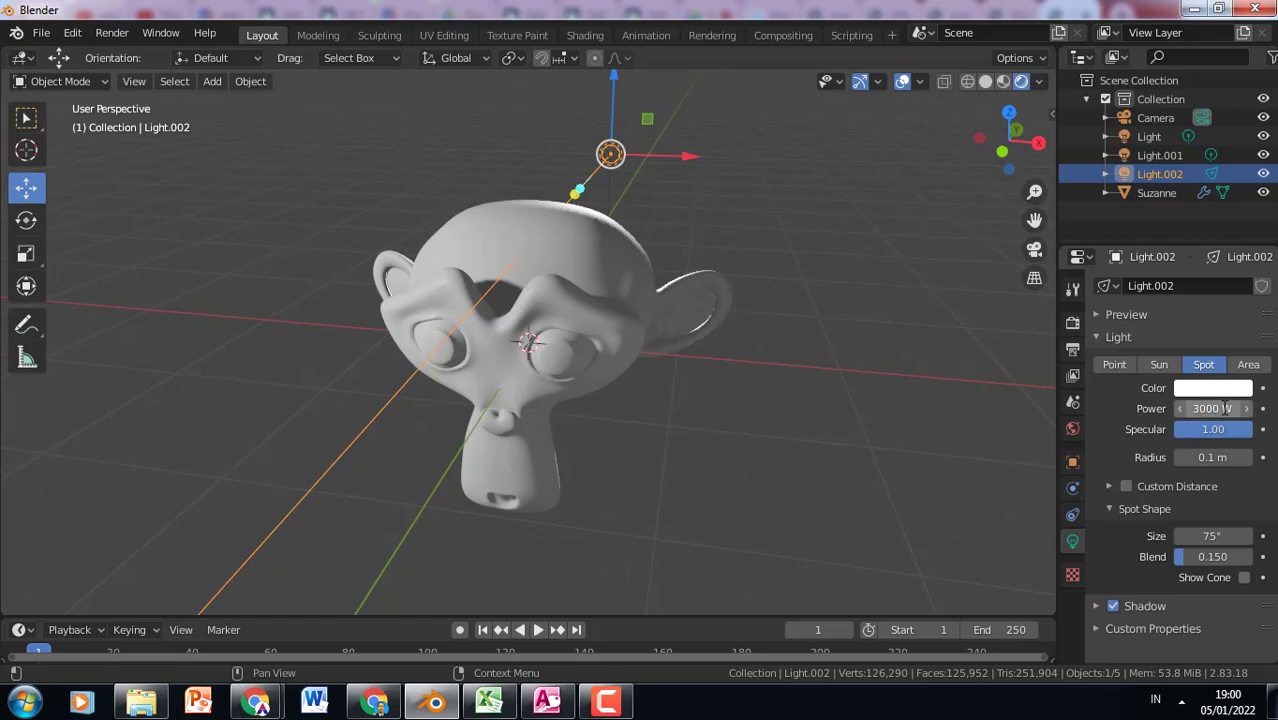
left_click(695, 394)
mouse_move(691, 396)
middle_mouse_down()
mouse_move(752, 333)
mouse_move(723, 396)
mouse_move(725, 370)
mouse_move(727, 388)
mouse_move(698, 403)
middle_mouse_up()
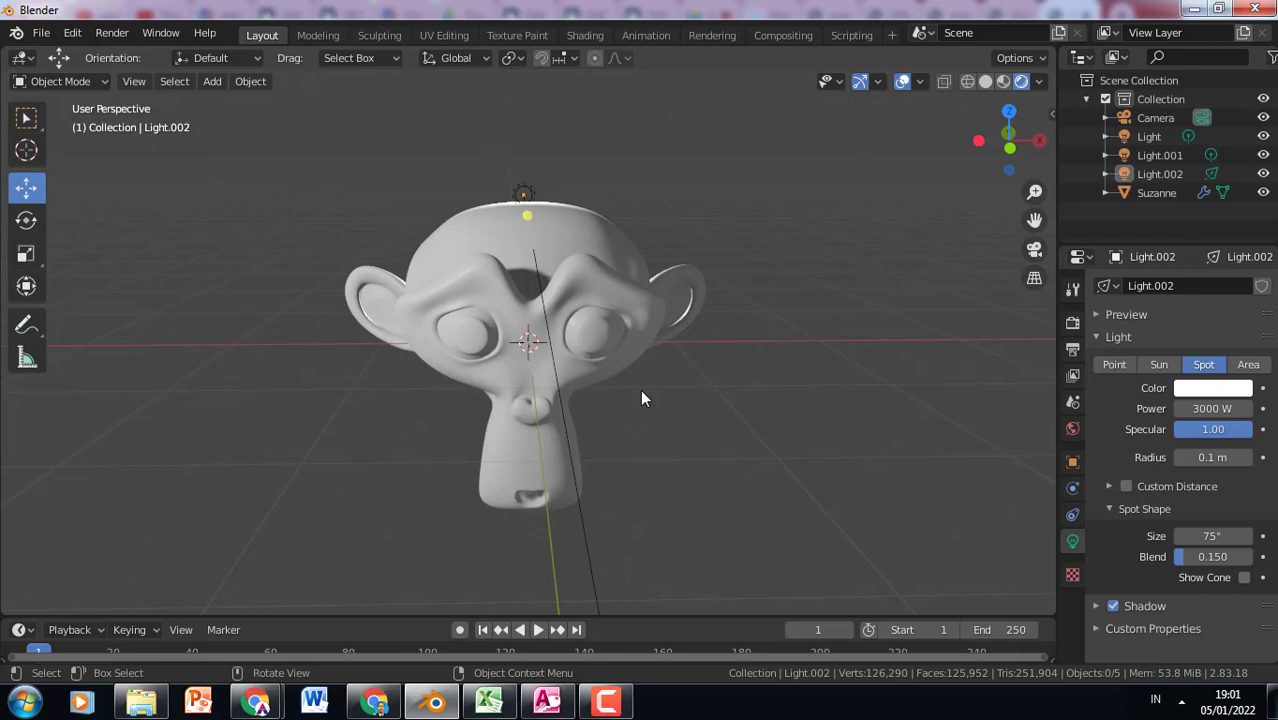
scroll(641, 389, "up", 2)
scroll(683, 424, "down", 1)
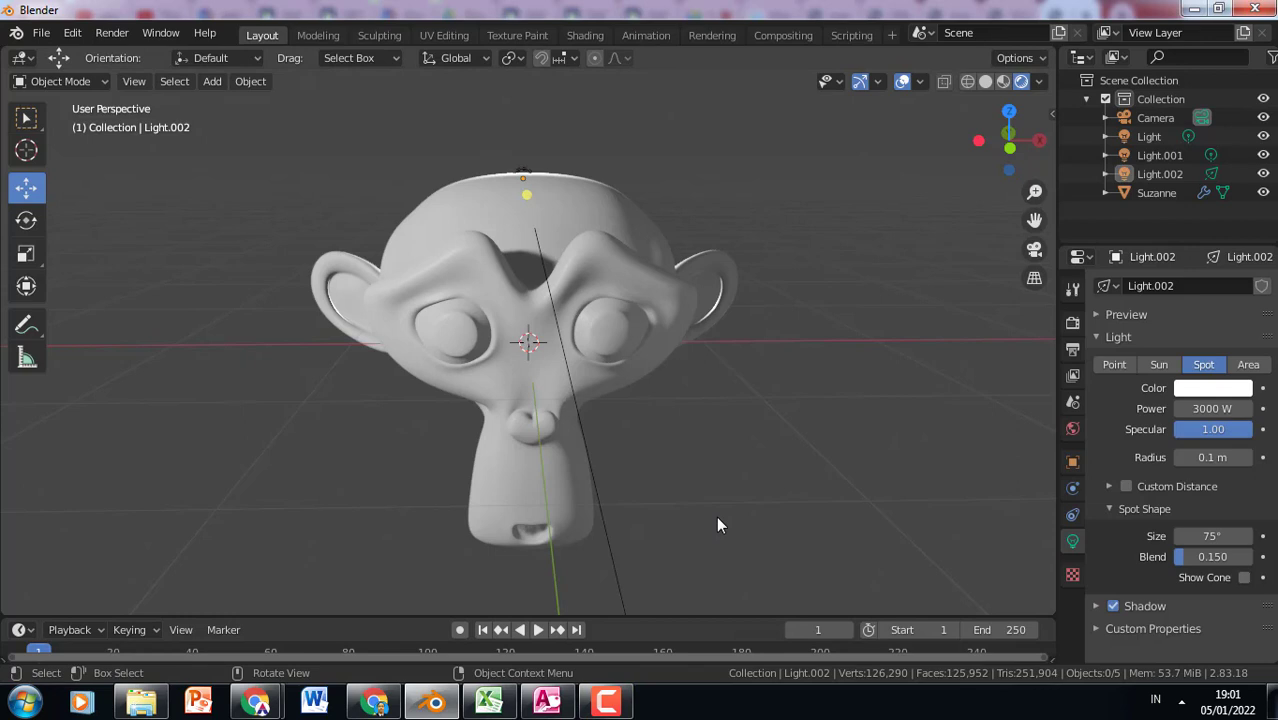
left_click(626, 704)
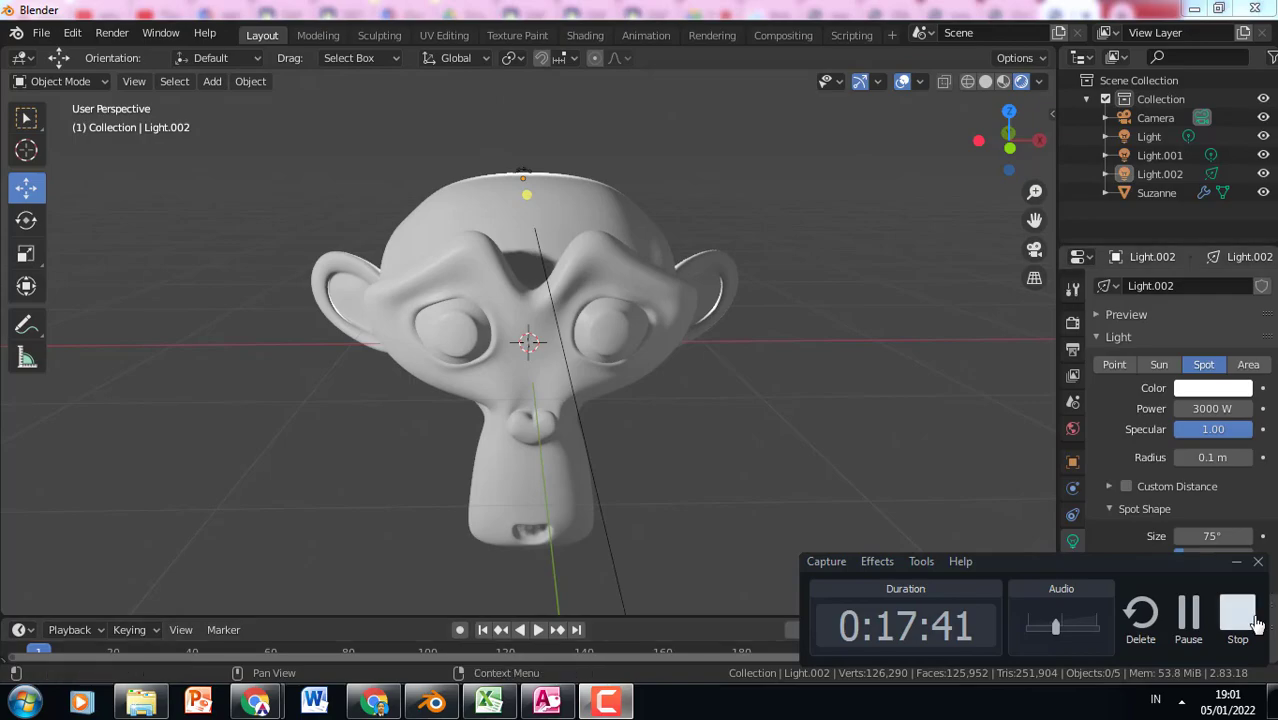